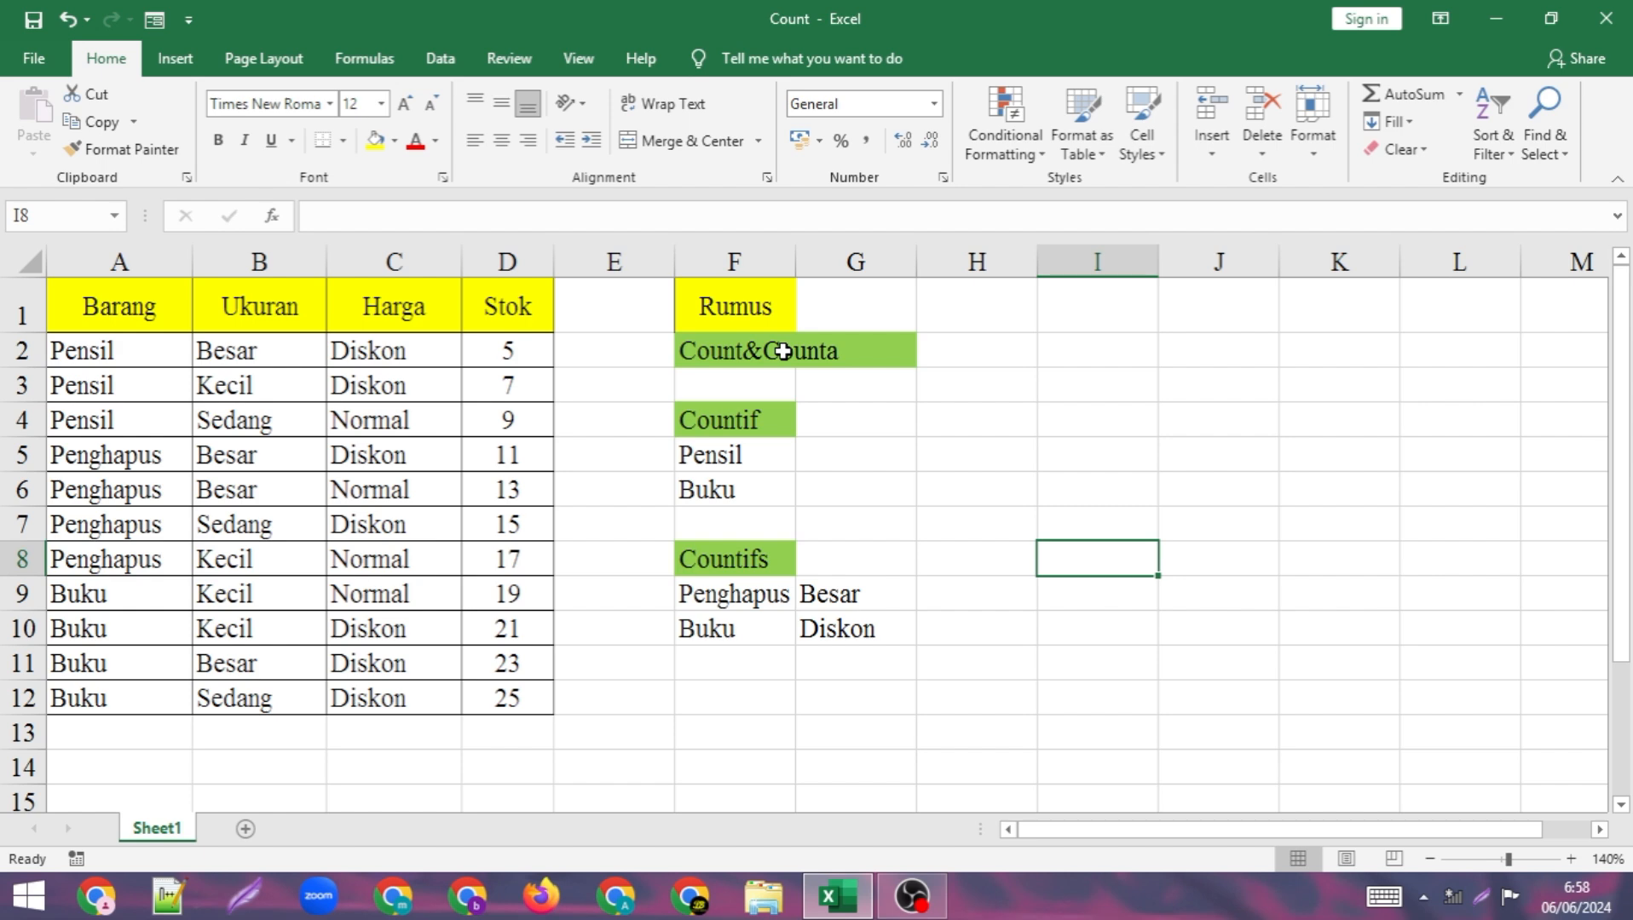
# Enter a COUNT formula over the Barang entries A2:A12 in cell H2.
pyautogui.click(967, 352)
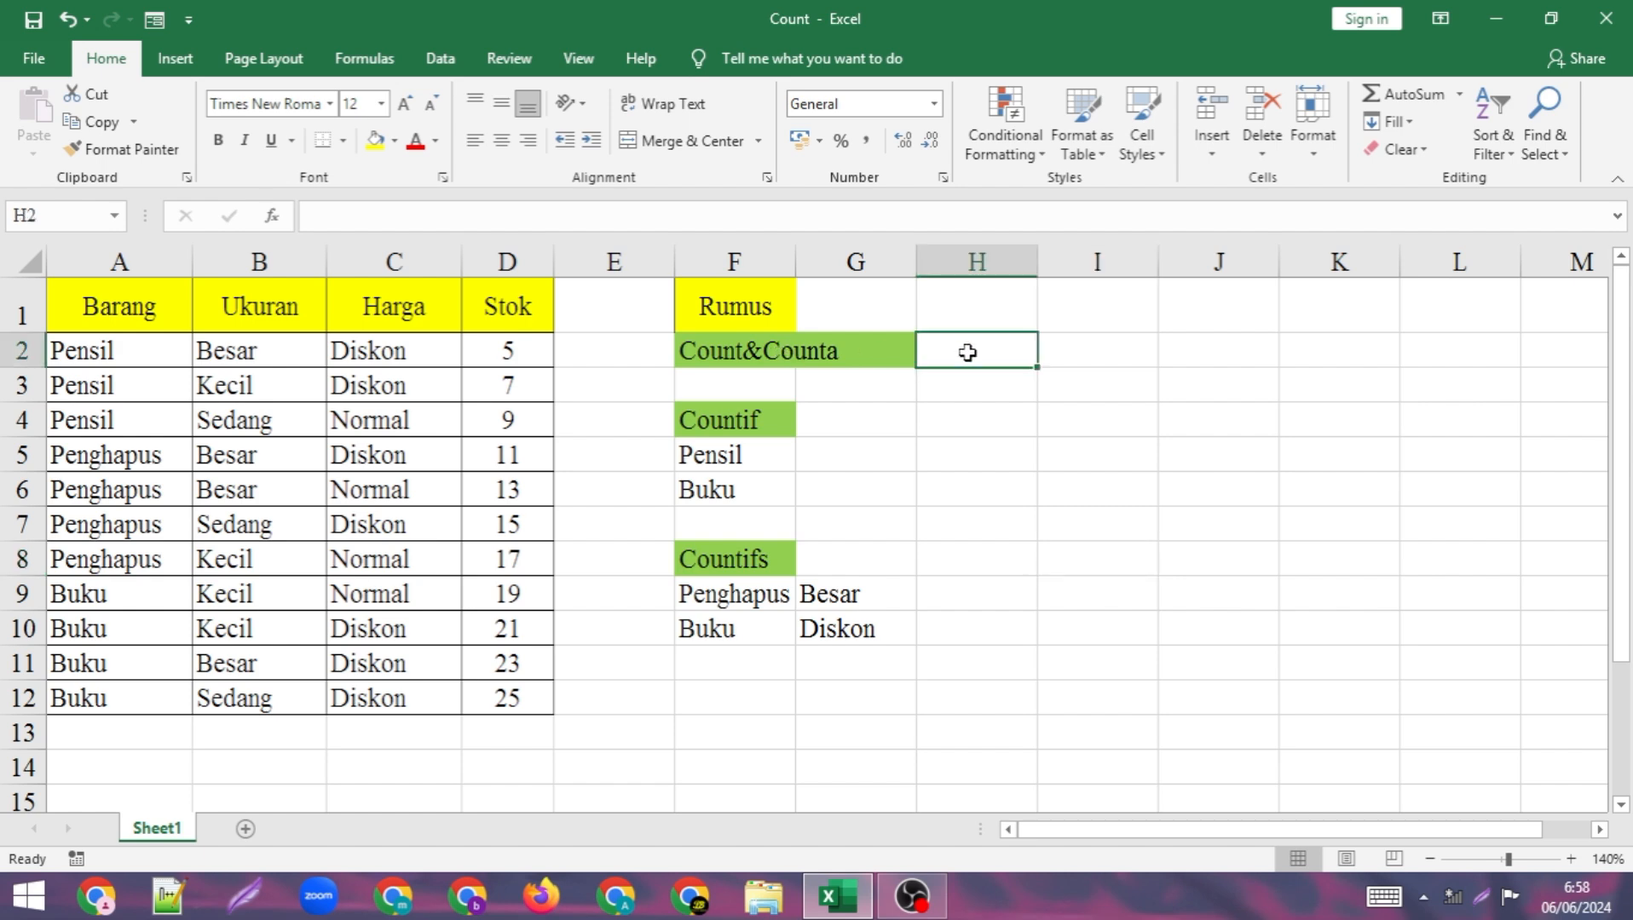
pyautogui.write('=')
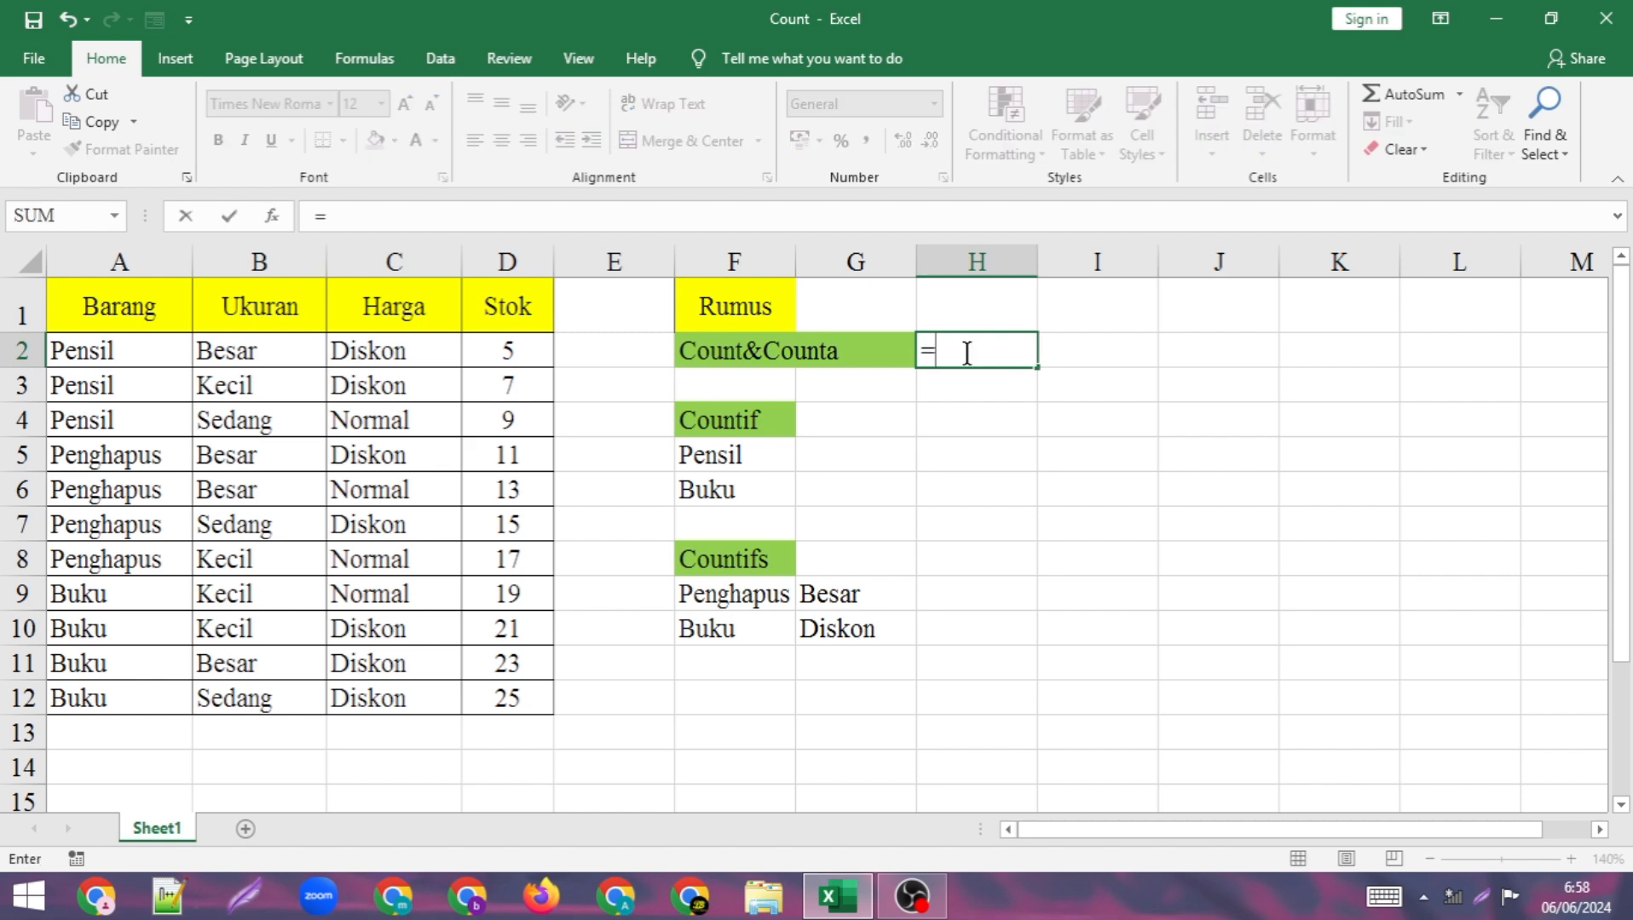
pyautogui.write('count')
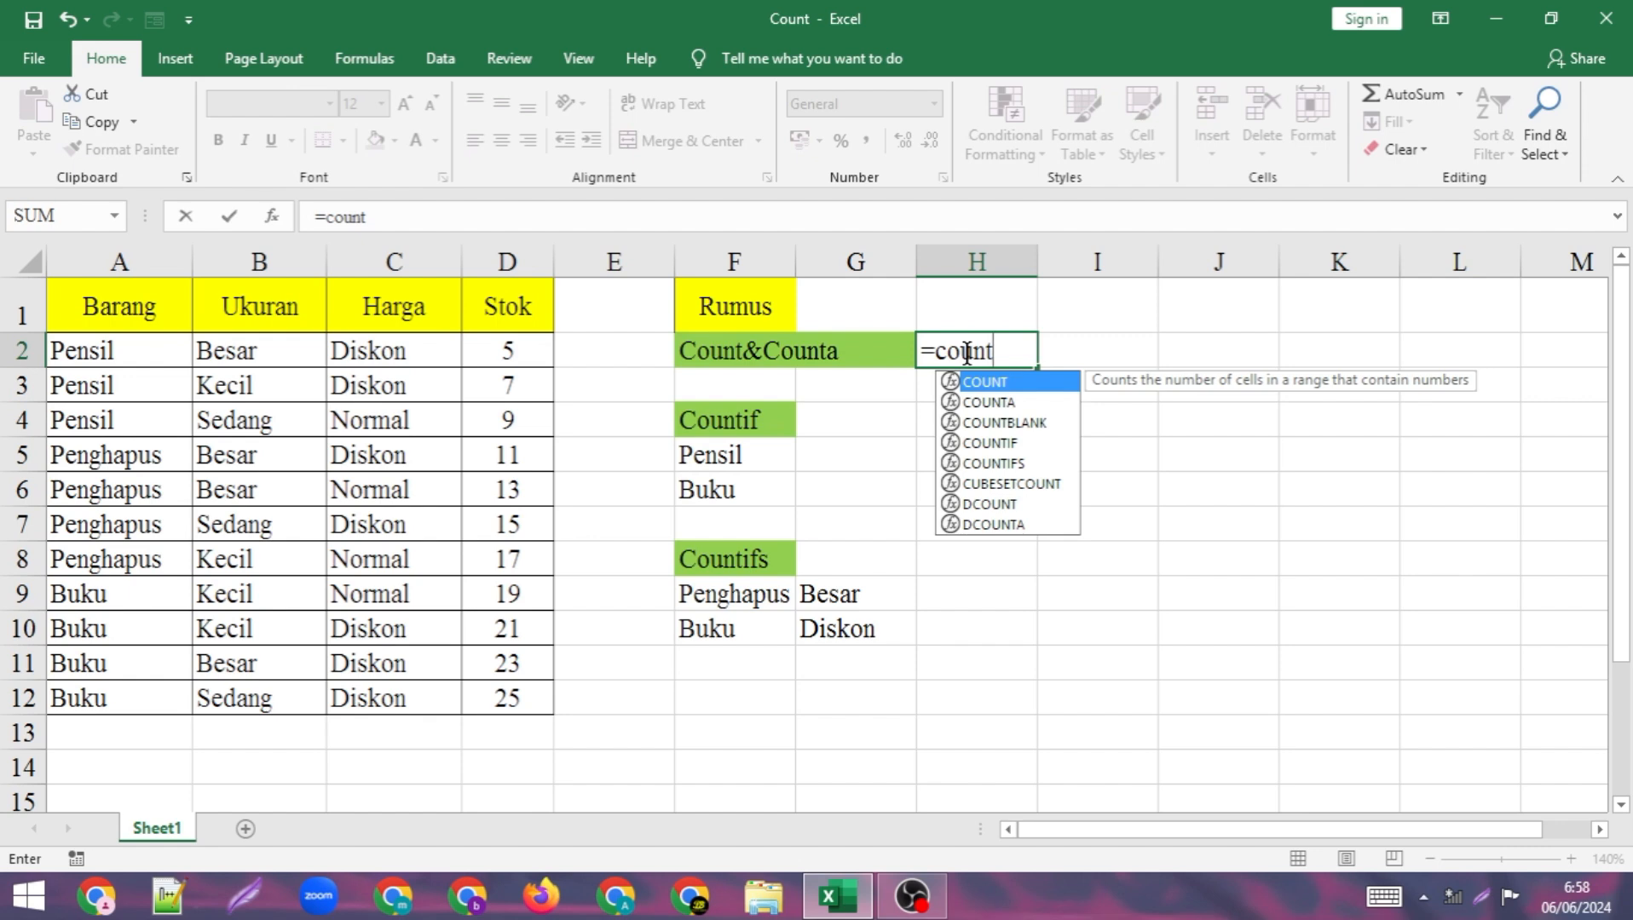
pyautogui.write('(')
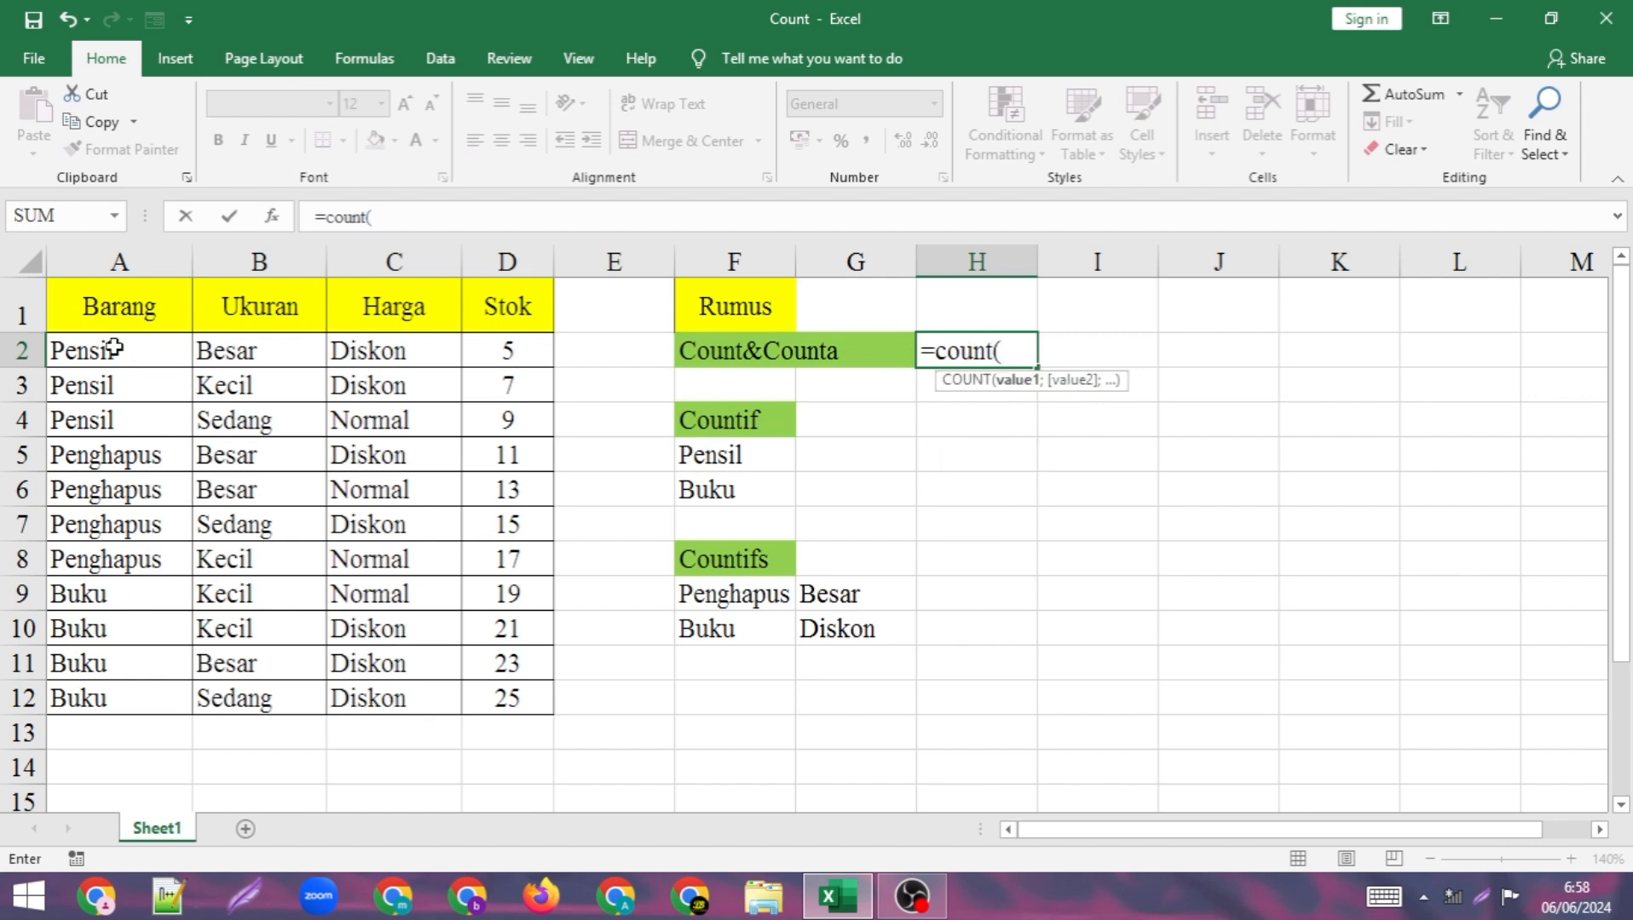
pyautogui.moveTo(114, 349); pyautogui.dragTo(112, 697)
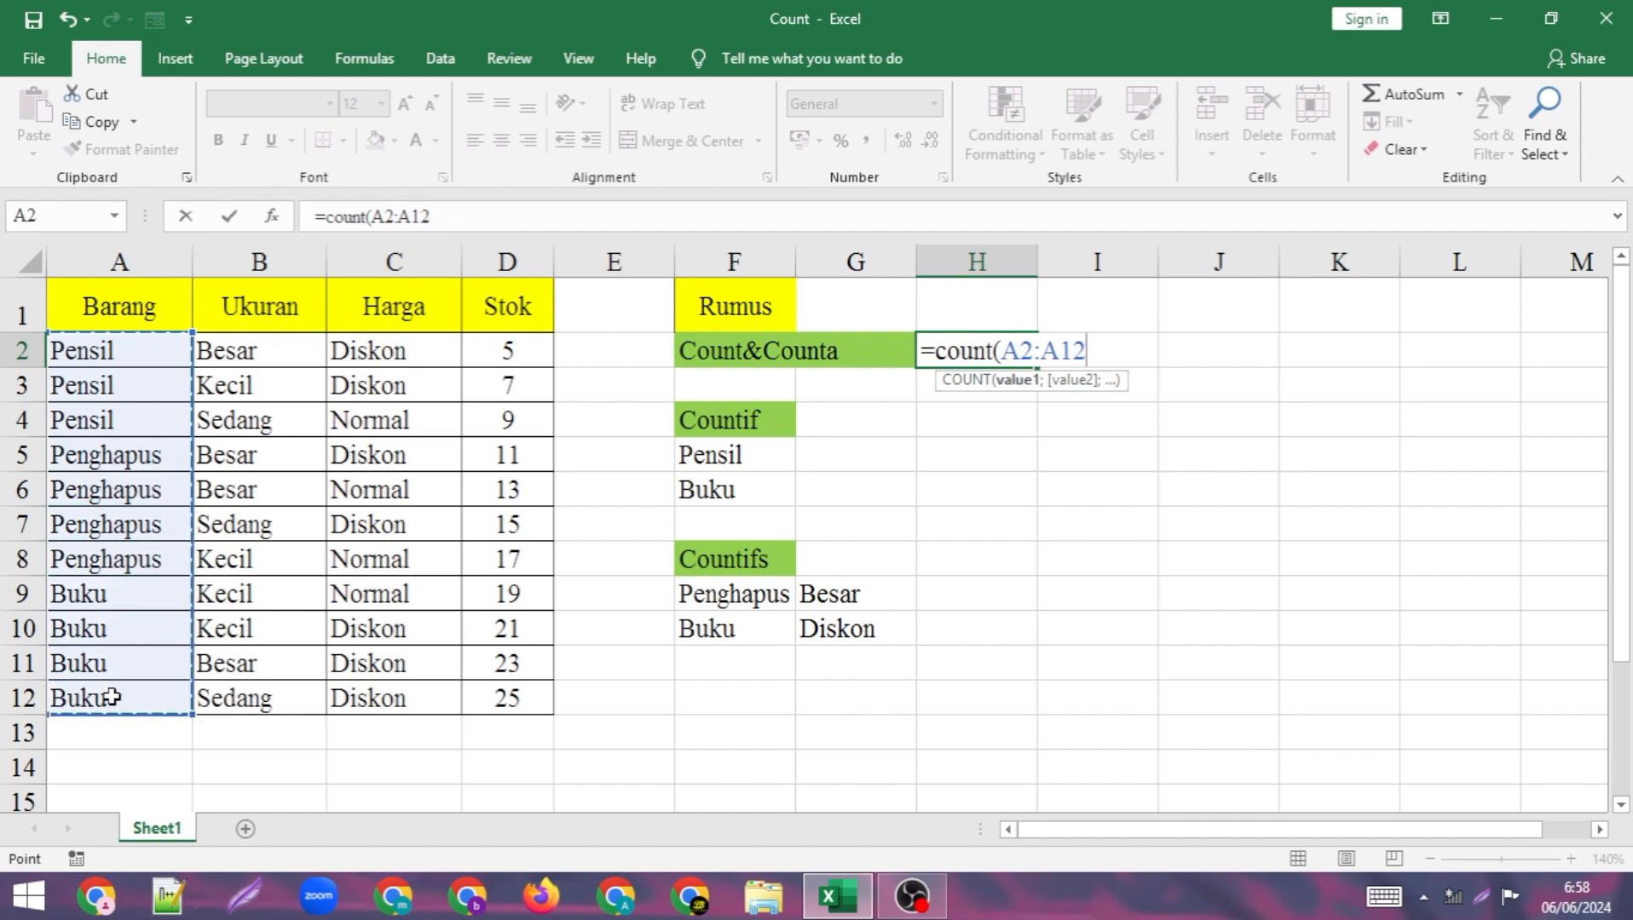
pyautogui.write(')')
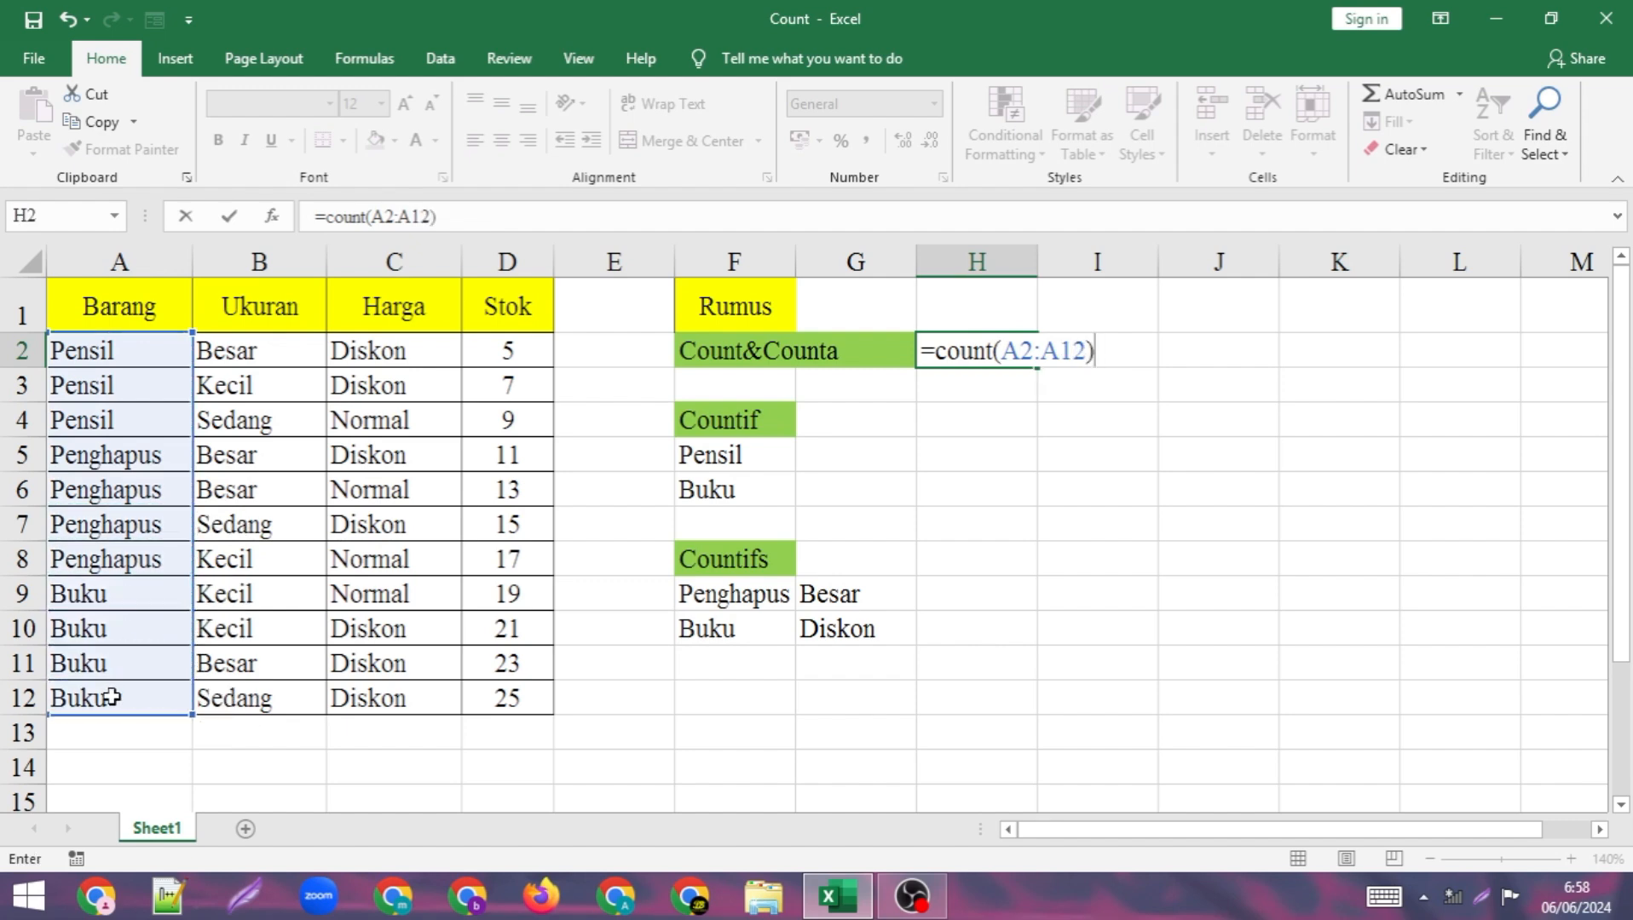
pyautogui.press('Return')
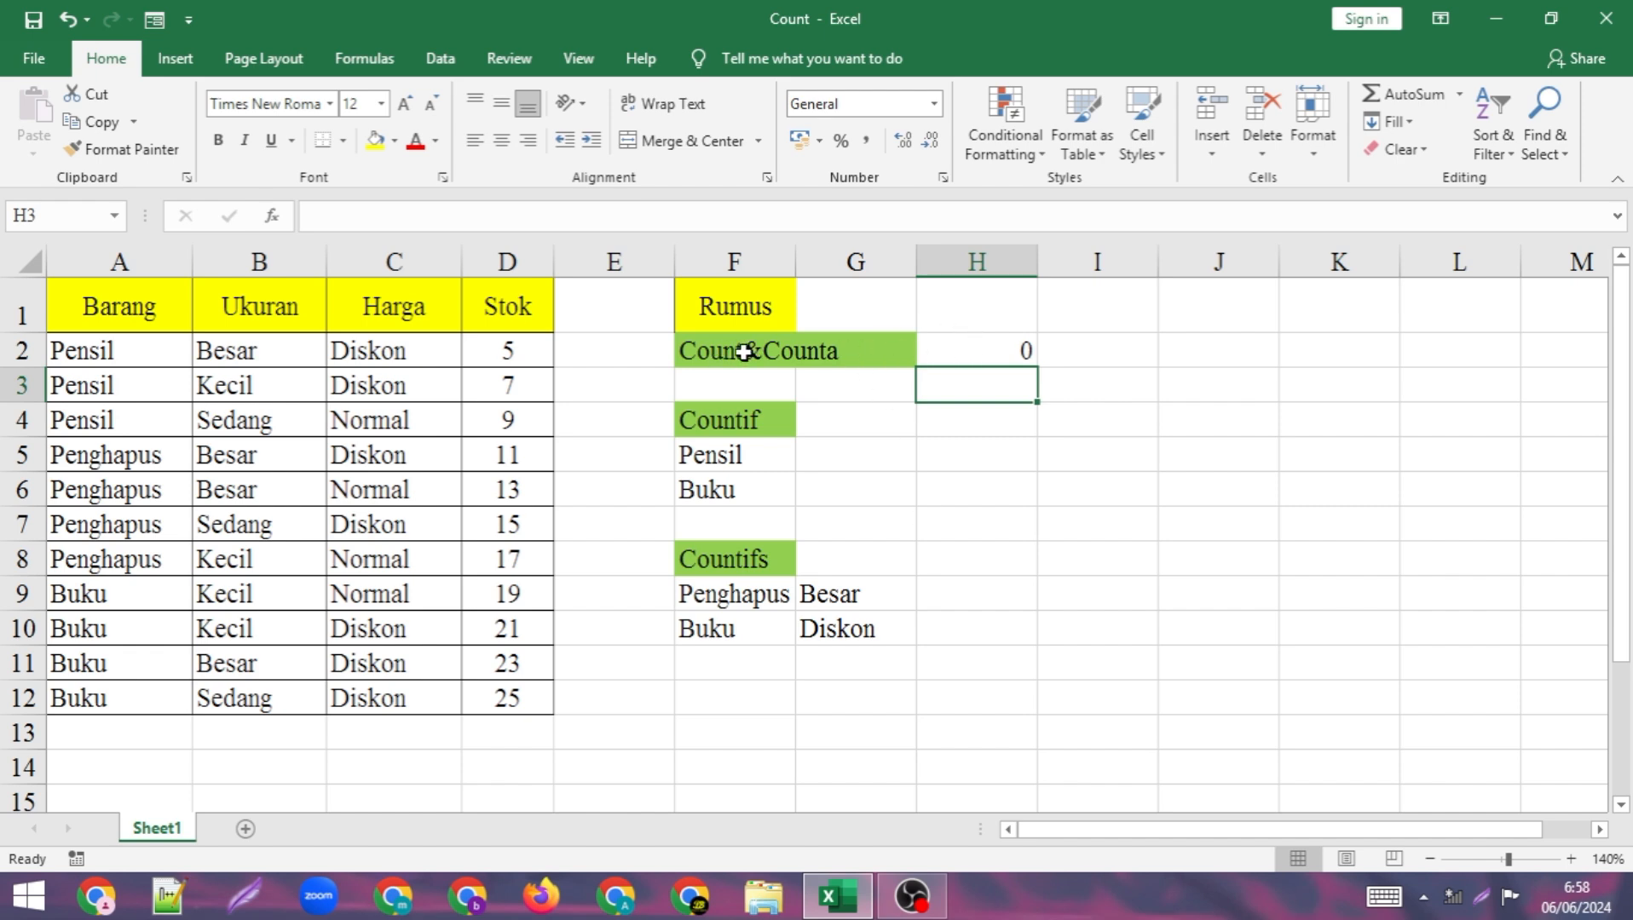
# Change the function in H2 to COUNTA, keeping the range A2:A12.
pyautogui.doubleClick(989, 350)
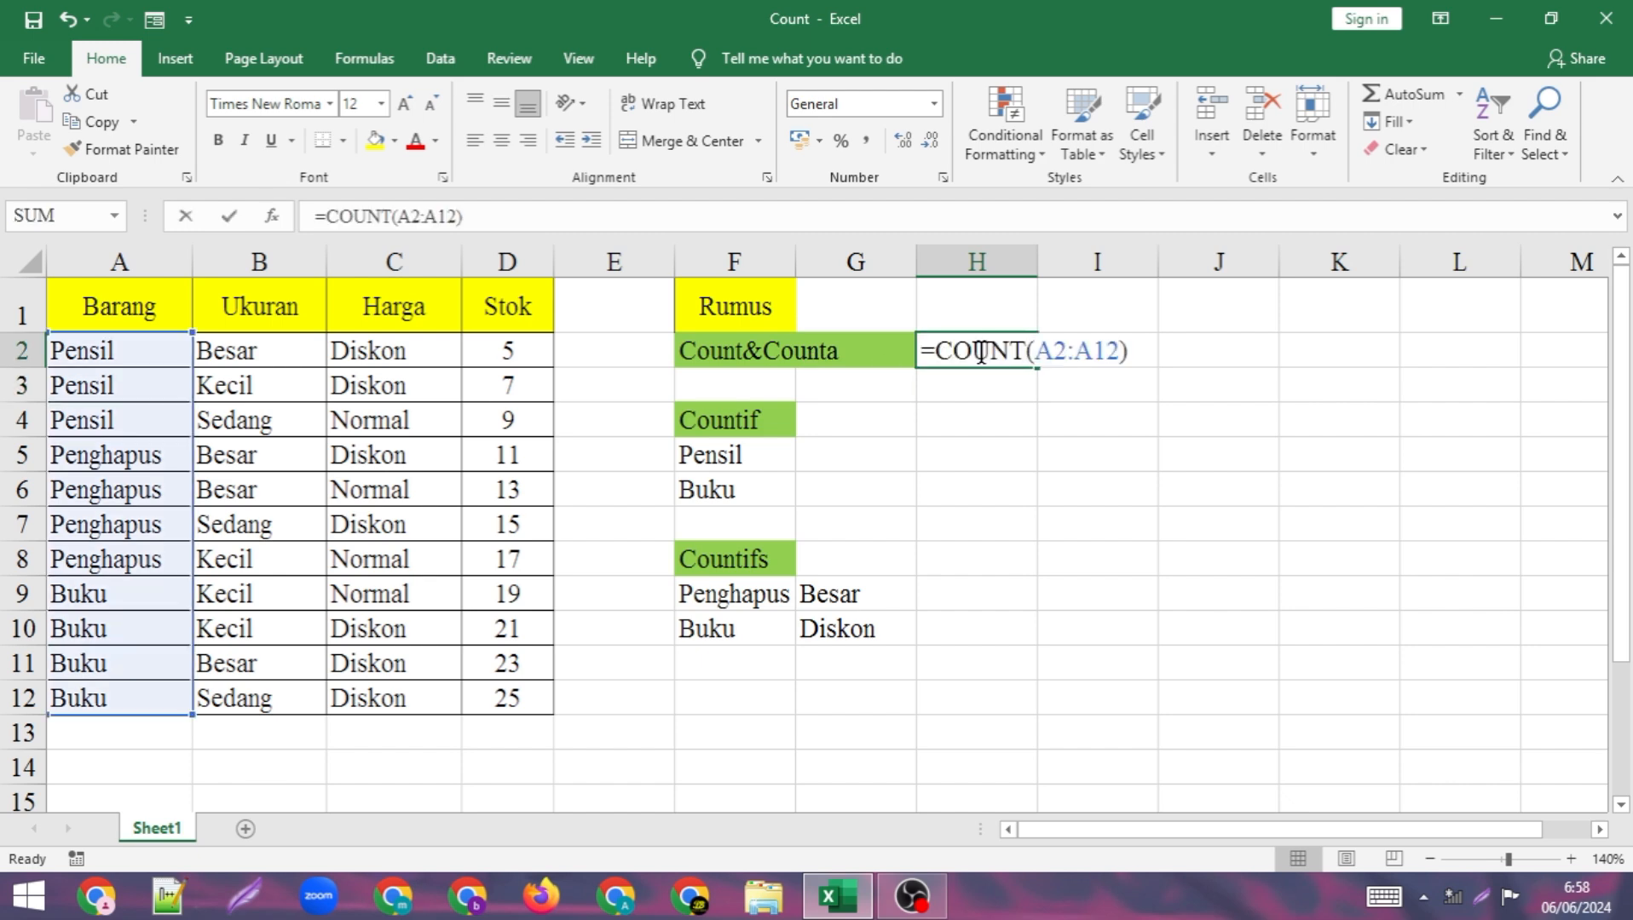
pyautogui.click(1028, 350)
pyautogui.write('a')
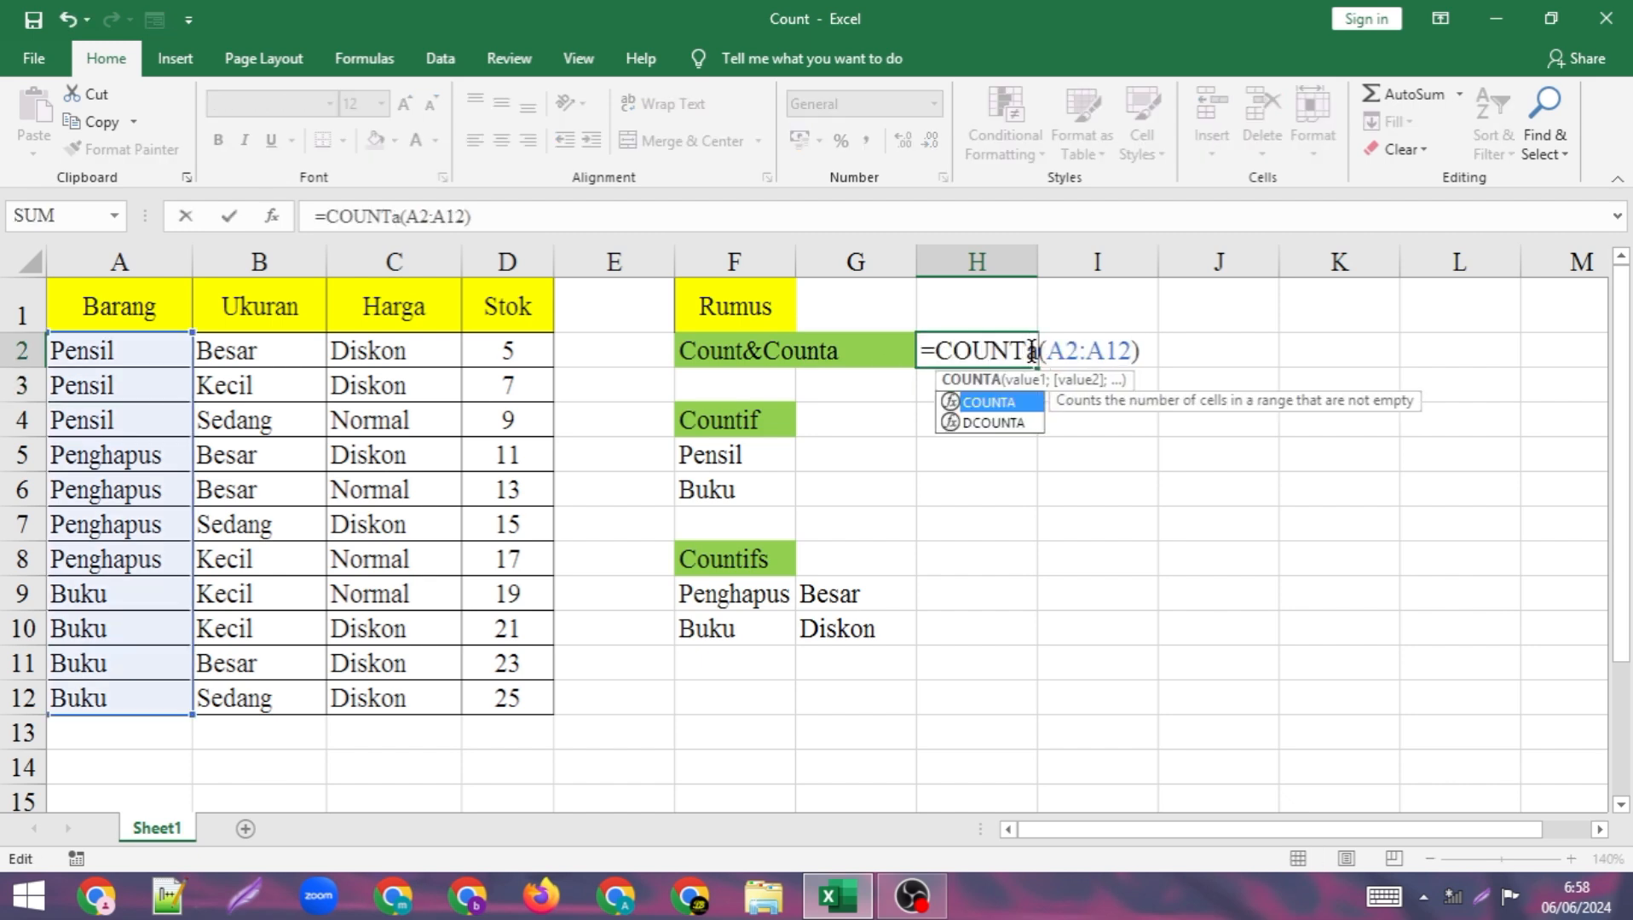
pyautogui.press('Return')
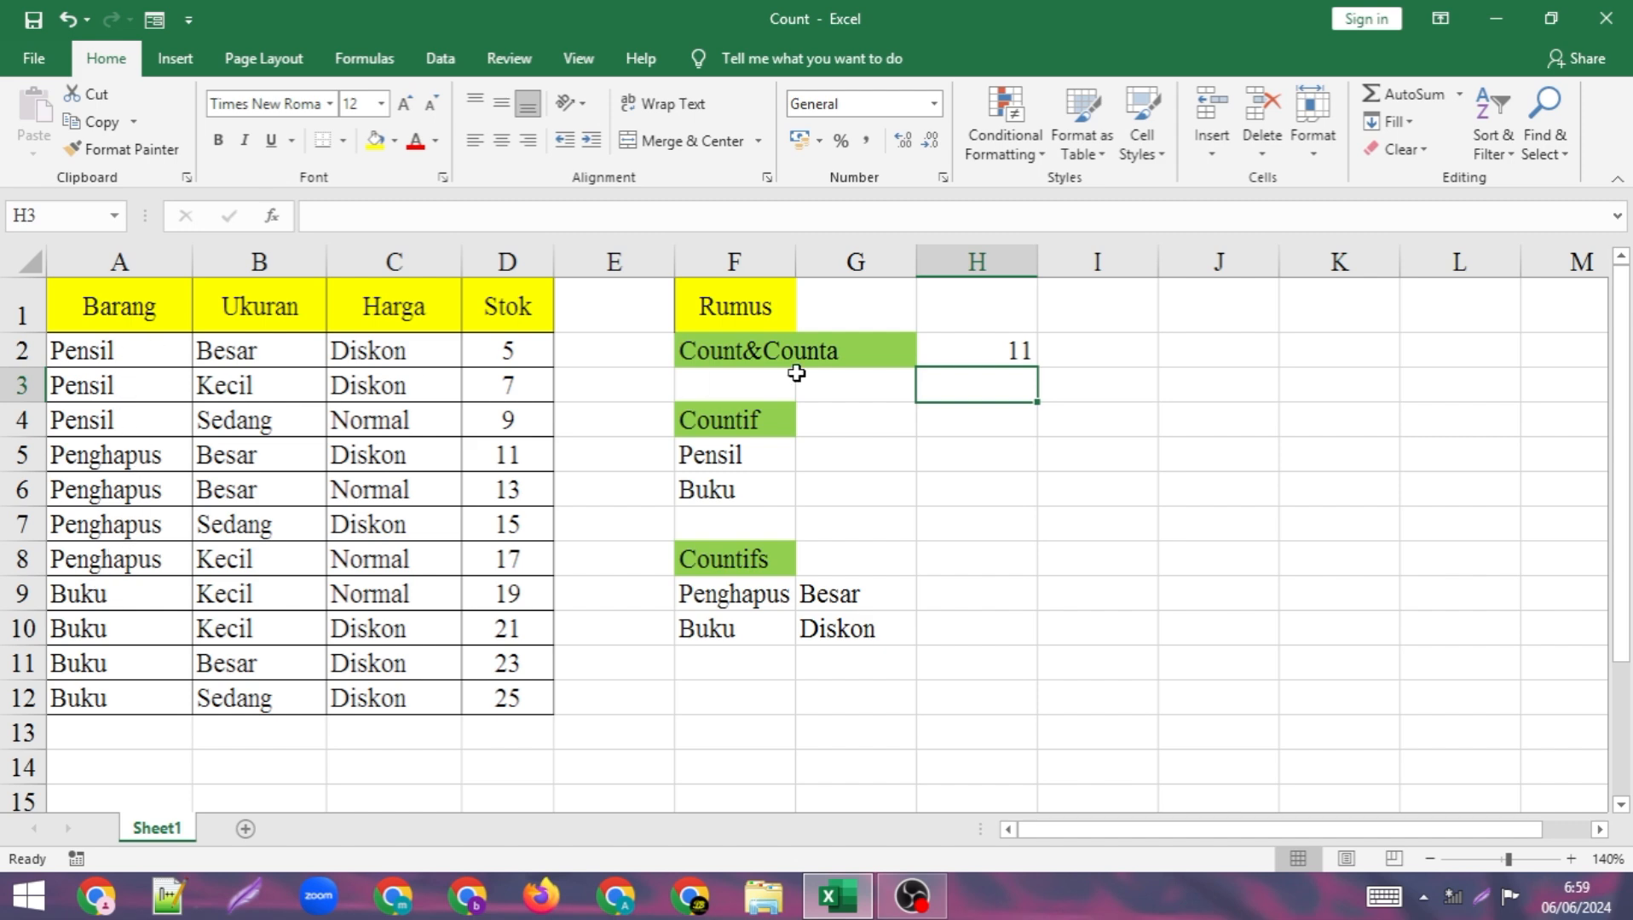
# Change the function in H2 back to COUNT.
pyautogui.doubleClick(1006, 353)
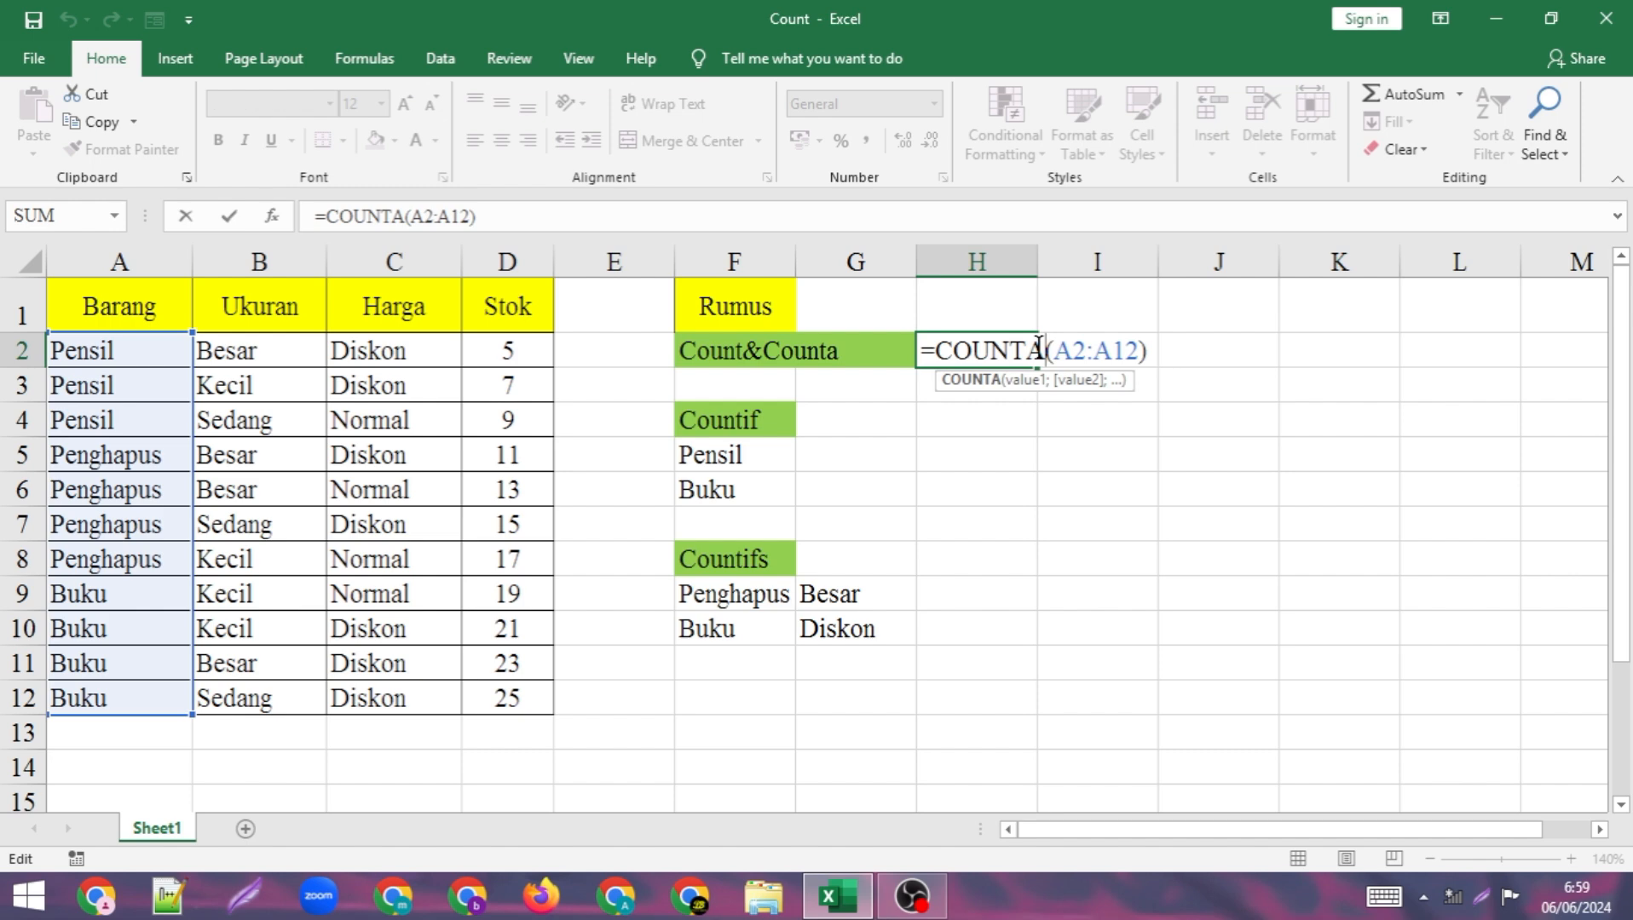
pyautogui.press('BackSpace')
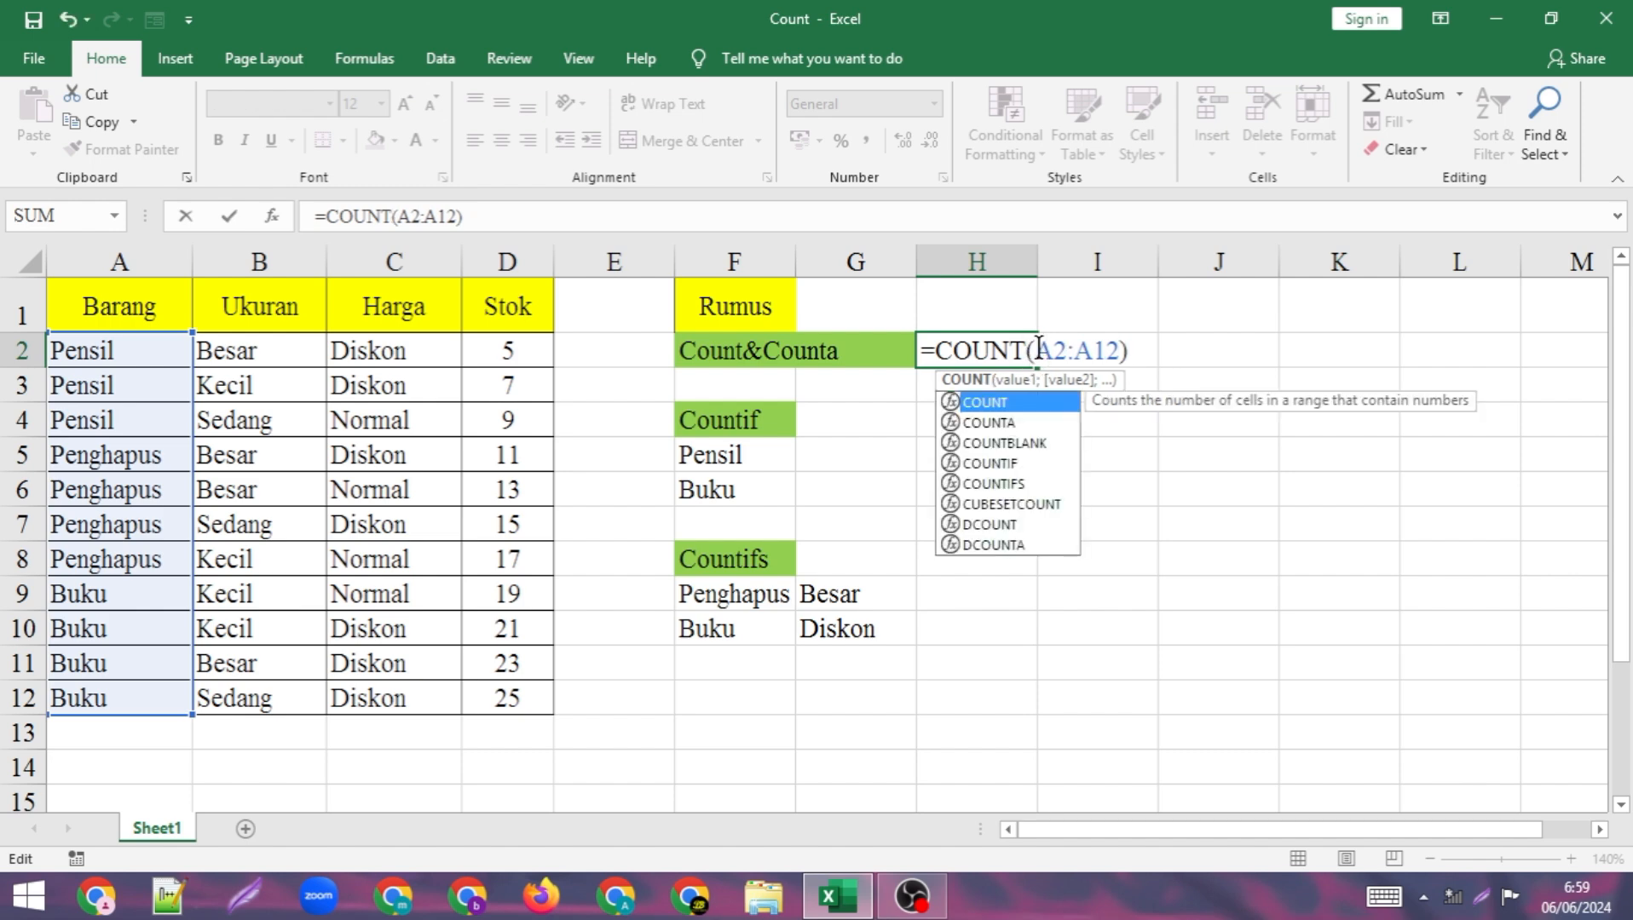
pyautogui.press('Return')
# Replace the range of the COUNT formula in H2 with the Stok values D2:D12.
pyautogui.click(989, 350)
pyautogui.doubleClick(990, 350)
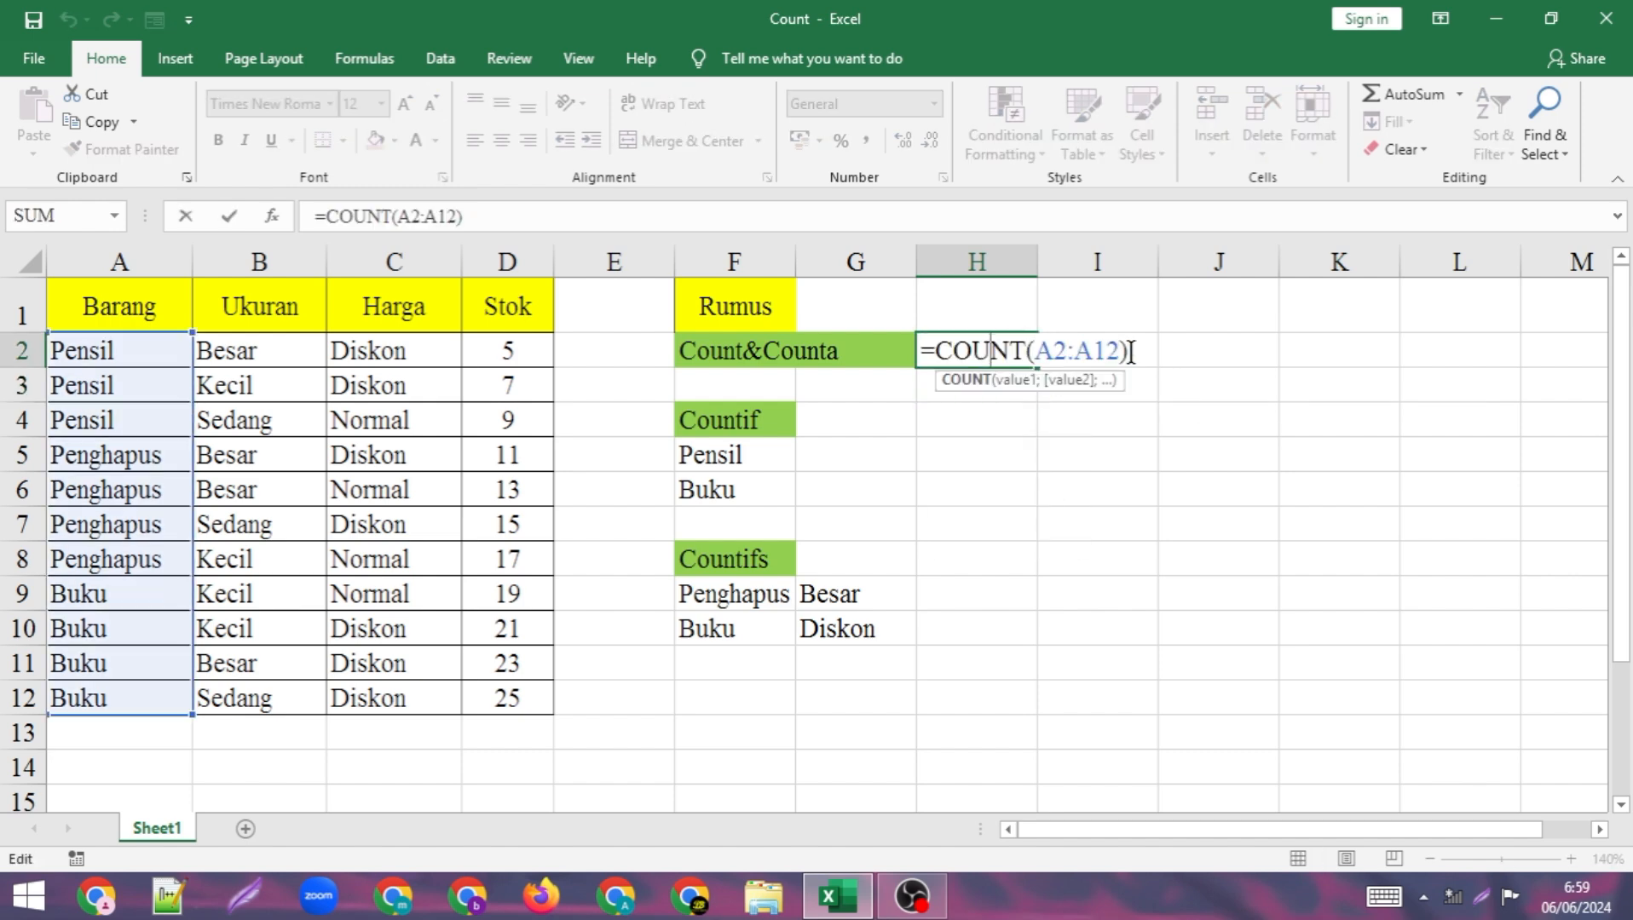
pyautogui.click(1122, 351)
pyautogui.press('BackSpace')
pyautogui.press('BackSpace')
pyautogui.press('BackSpace')
pyautogui.press('BackSpace')
pyautogui.press('BackSpace')
pyautogui.press('BackSpace')
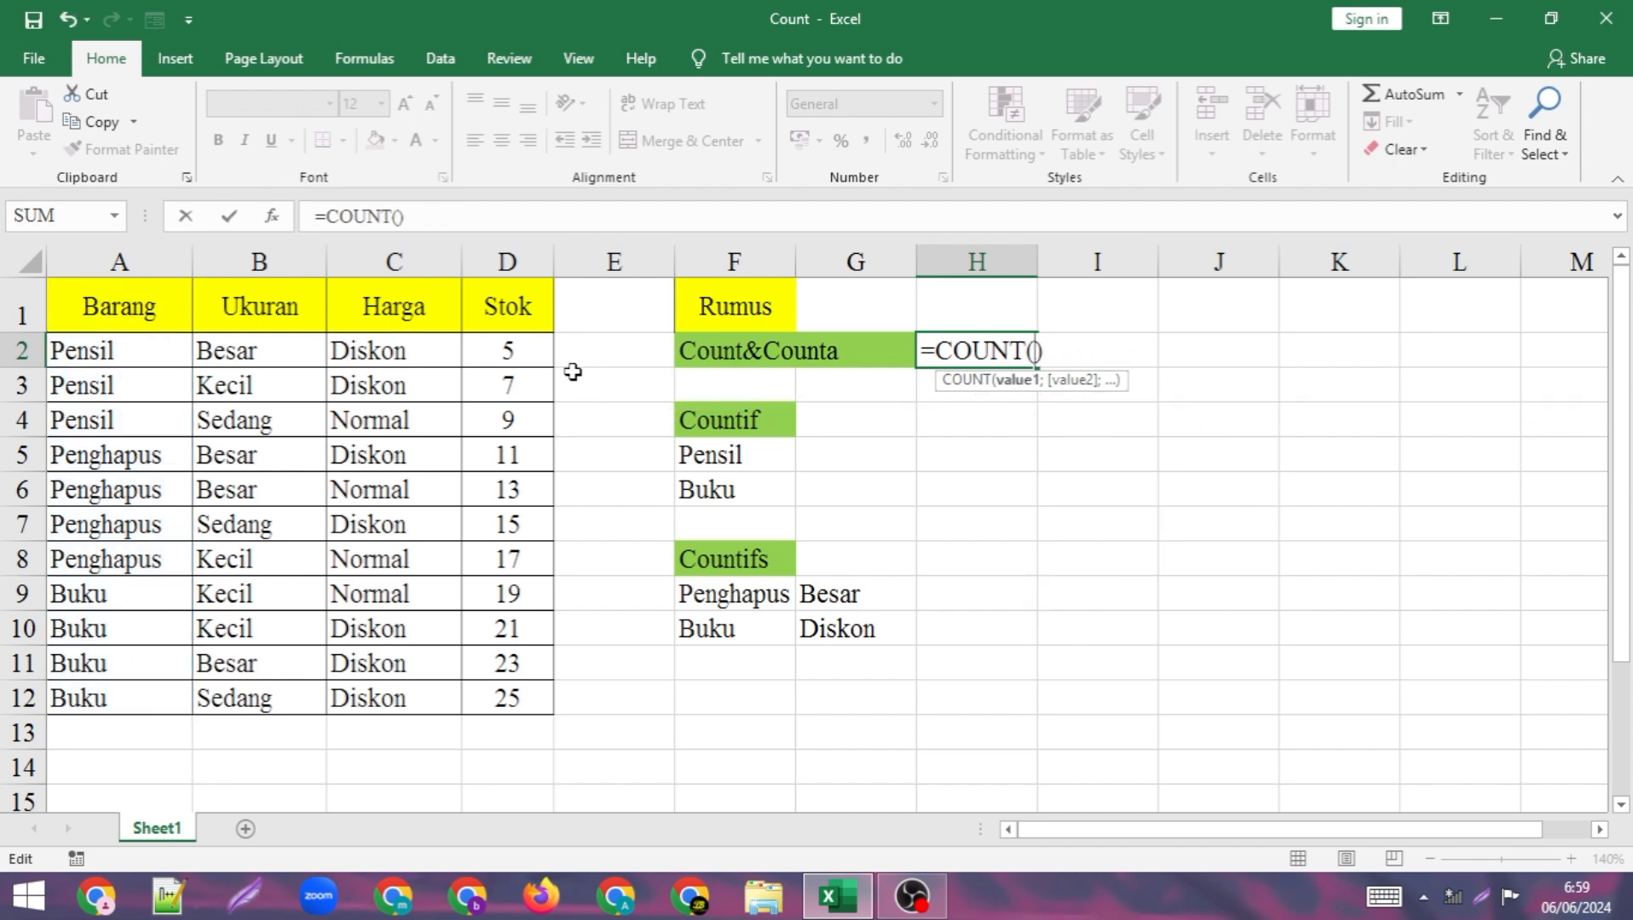
pyautogui.moveTo(514, 352); pyautogui.dragTo(517, 697)
pyautogui.press('Return')
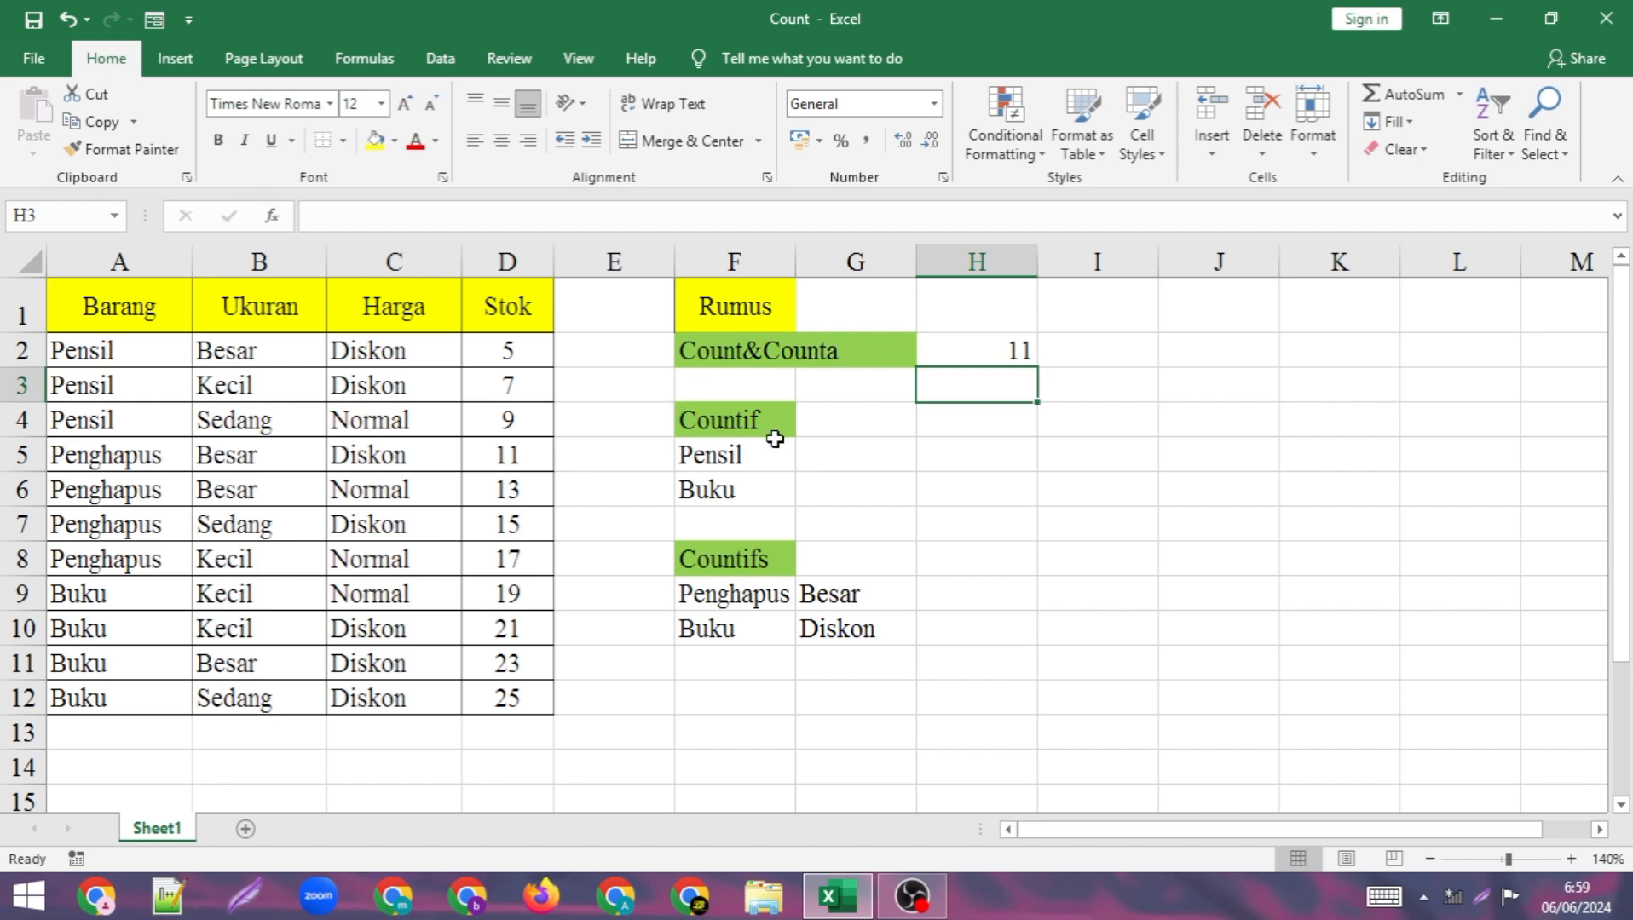
# Begin a COUNTIF formula in H5 with A2:A12 as its range, ready for the criterion.
pyautogui.click(855, 450)
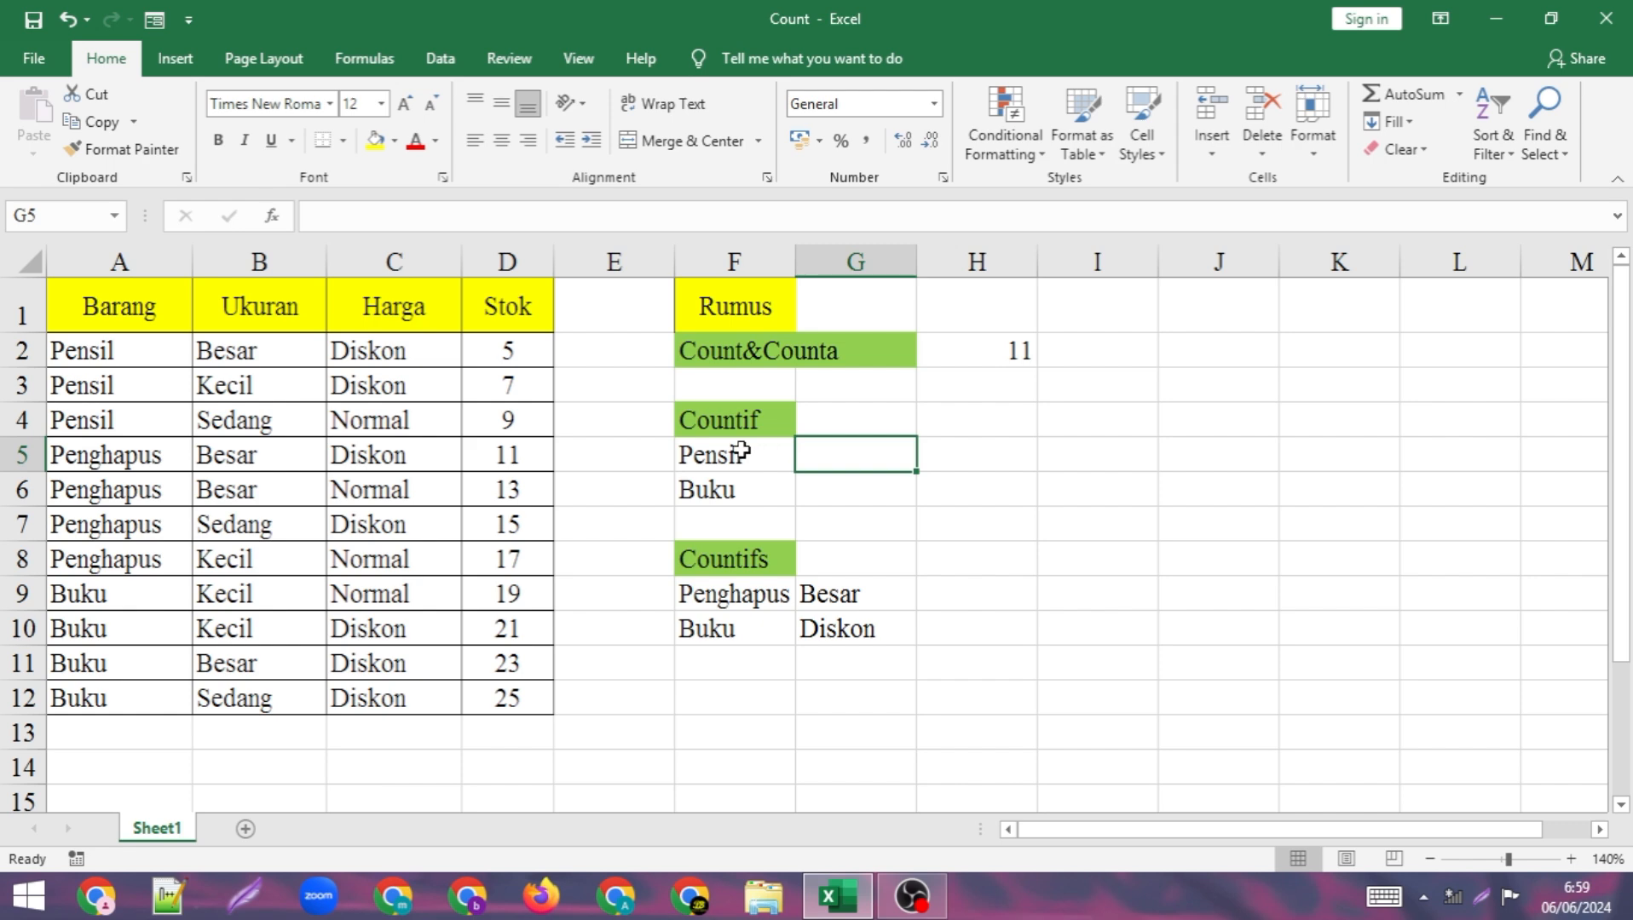
pyautogui.click(988, 447)
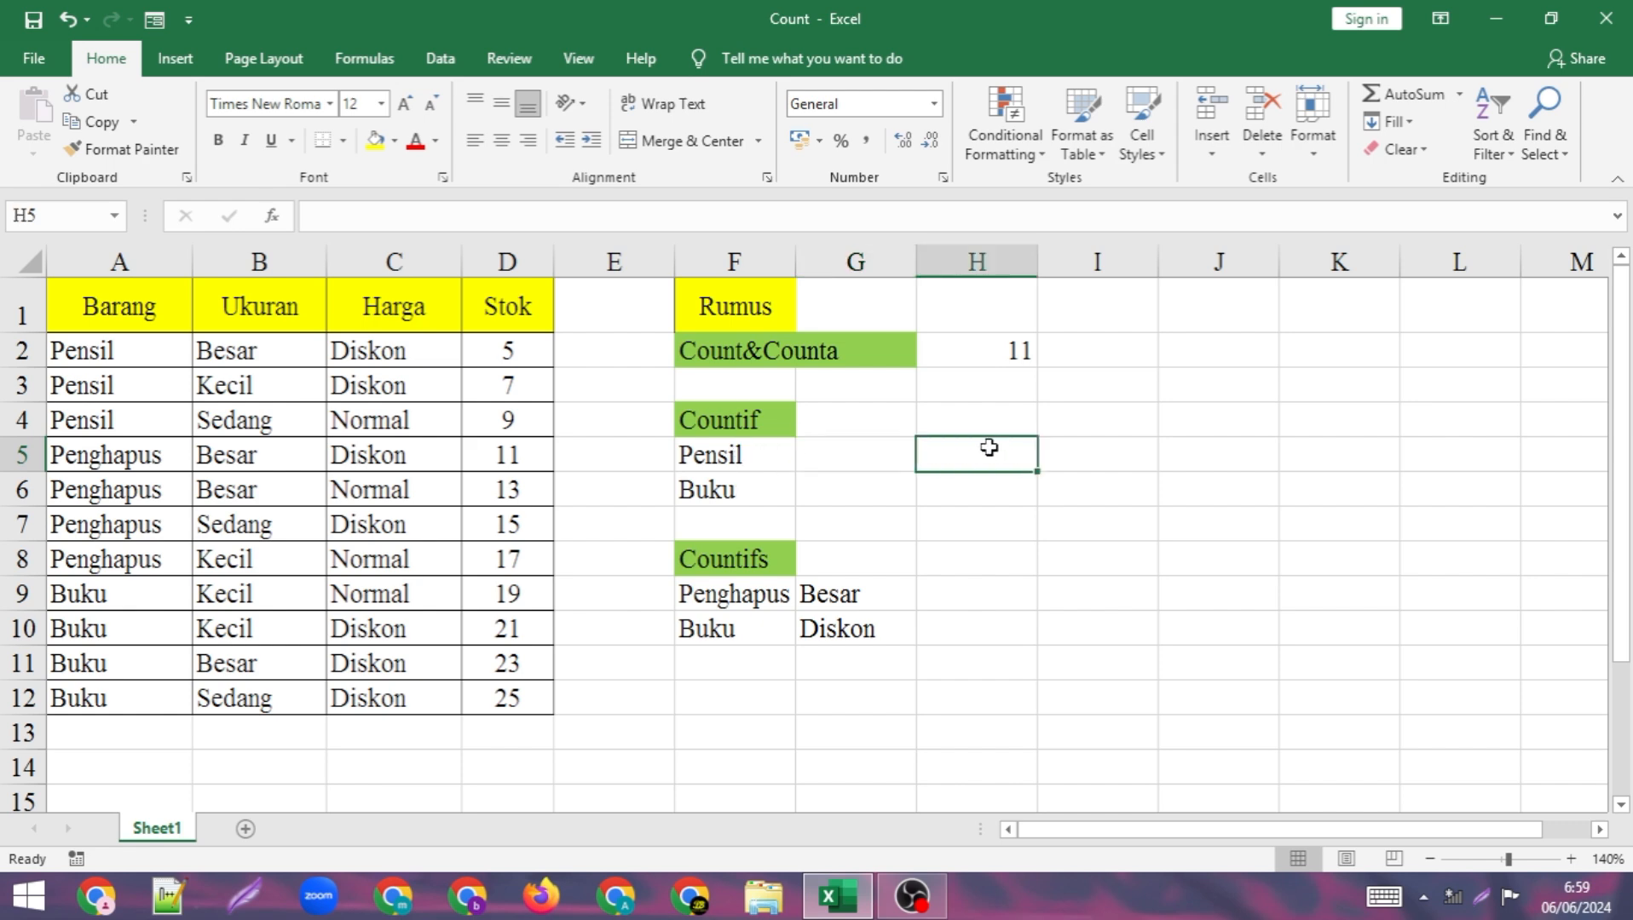
pyautogui.write('=')
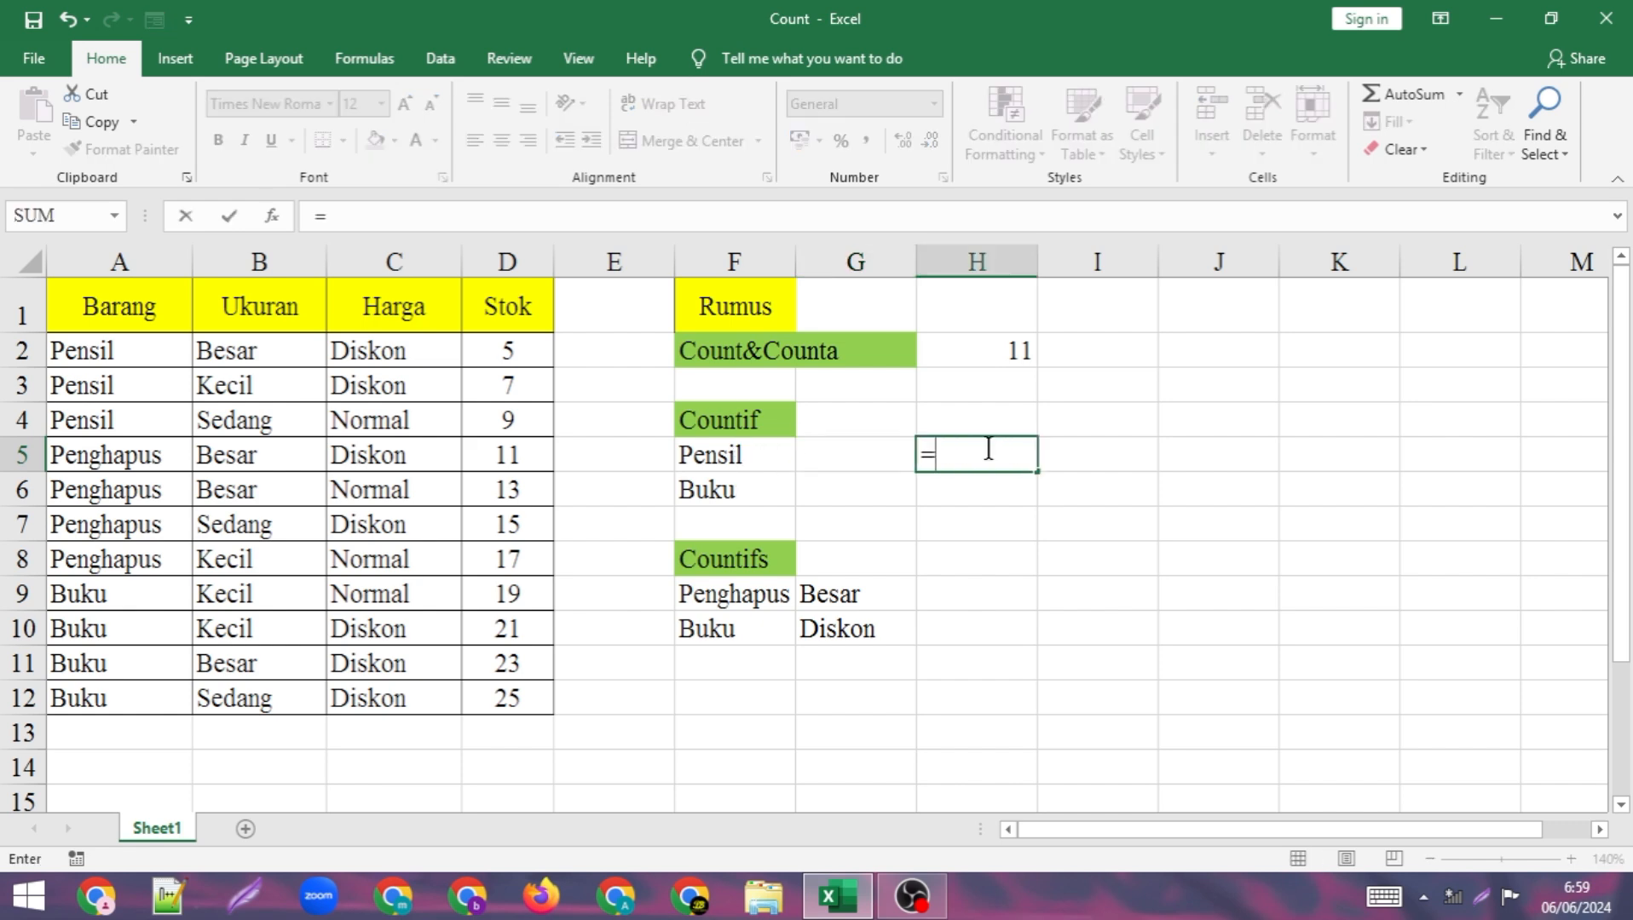
pyautogui.write('co')
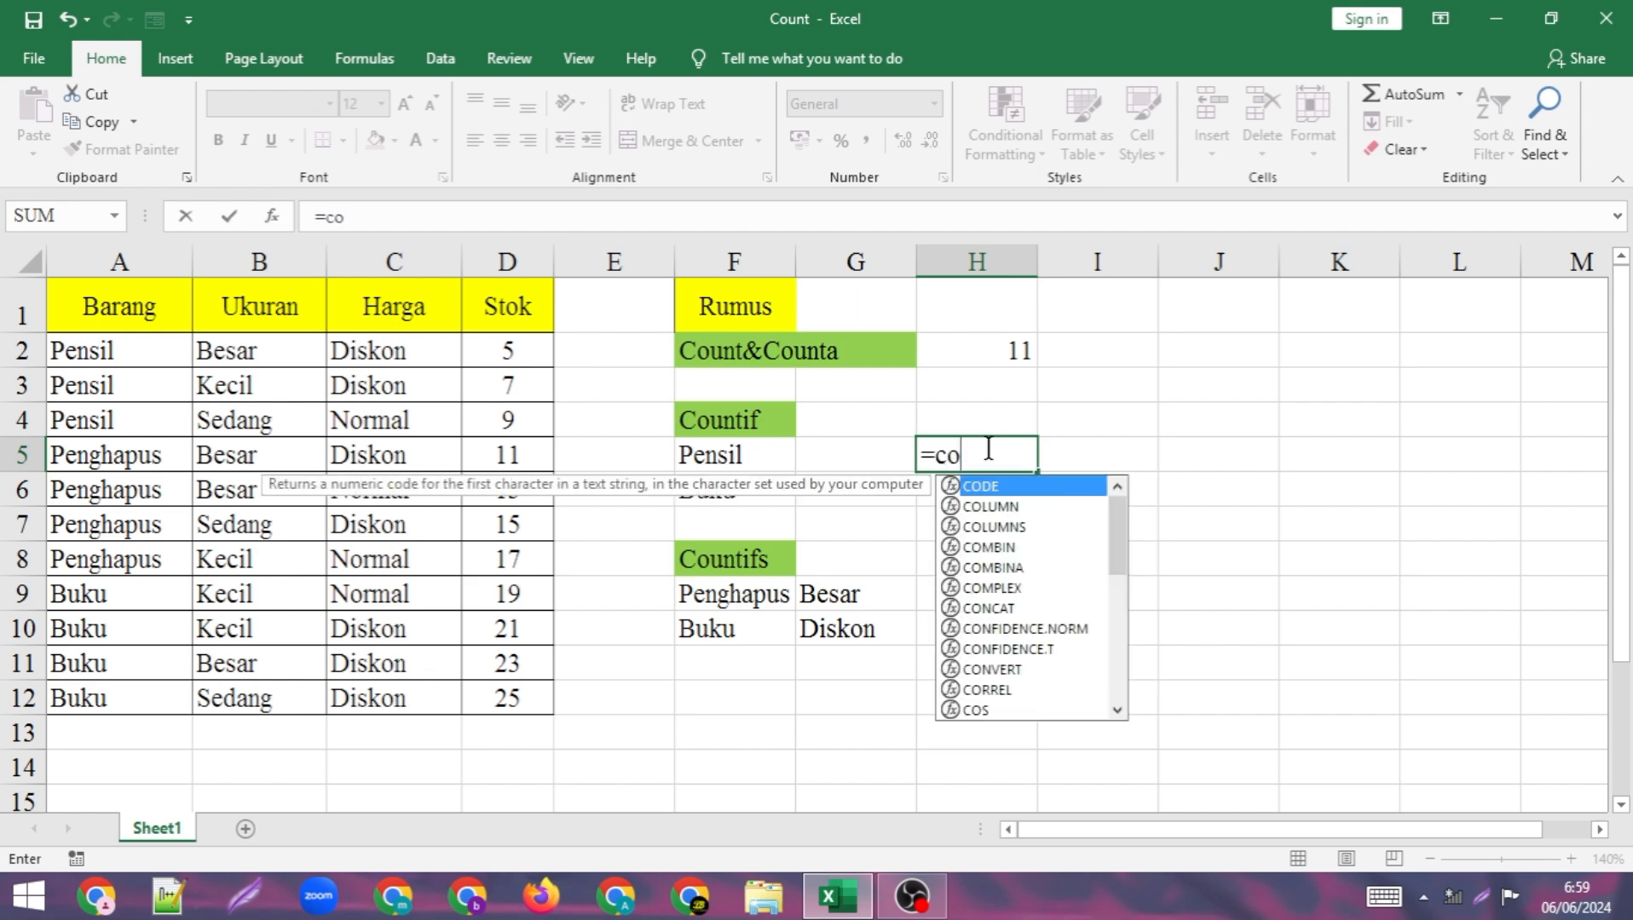
pyautogui.write('untif')
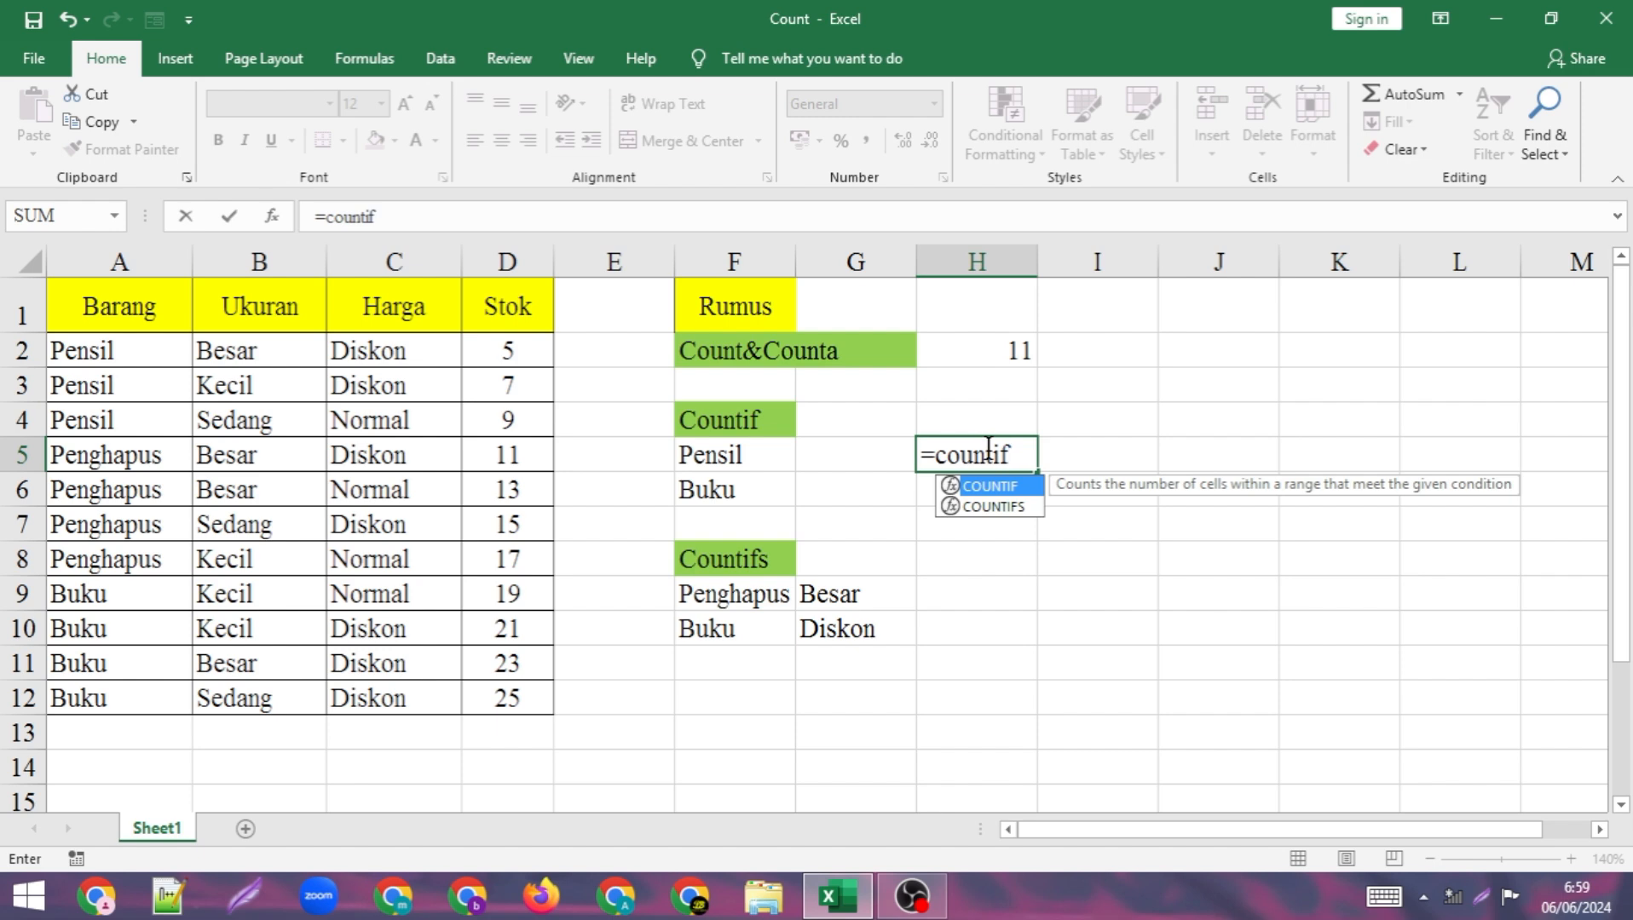
pyautogui.write('(')
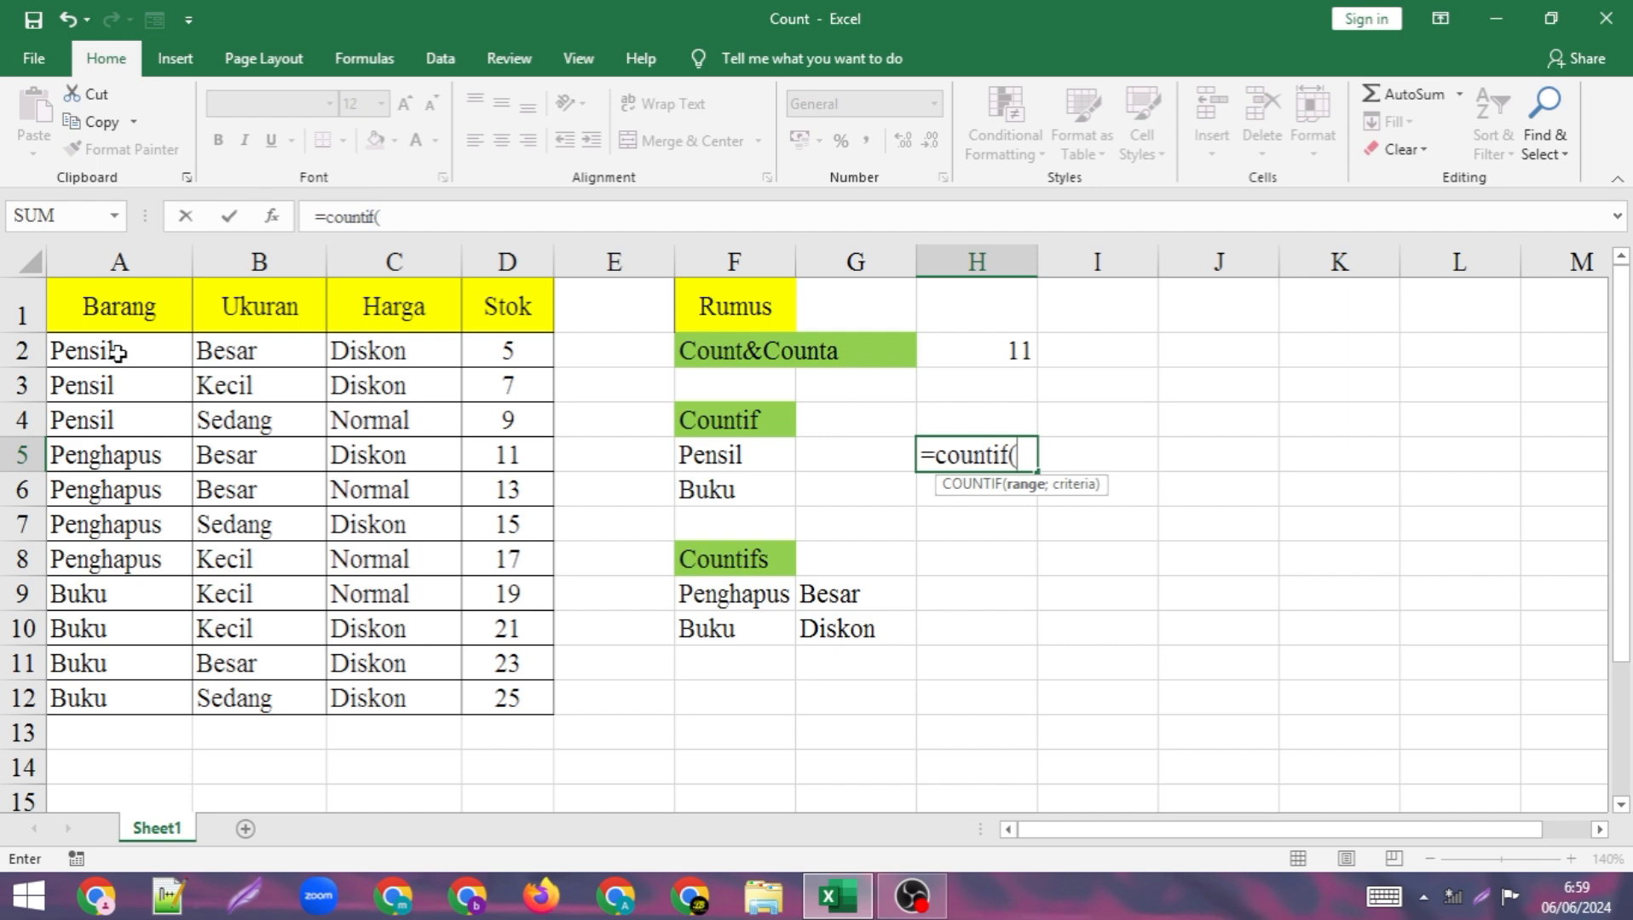
pyautogui.moveTo(117, 353); pyautogui.dragTo(92, 703)
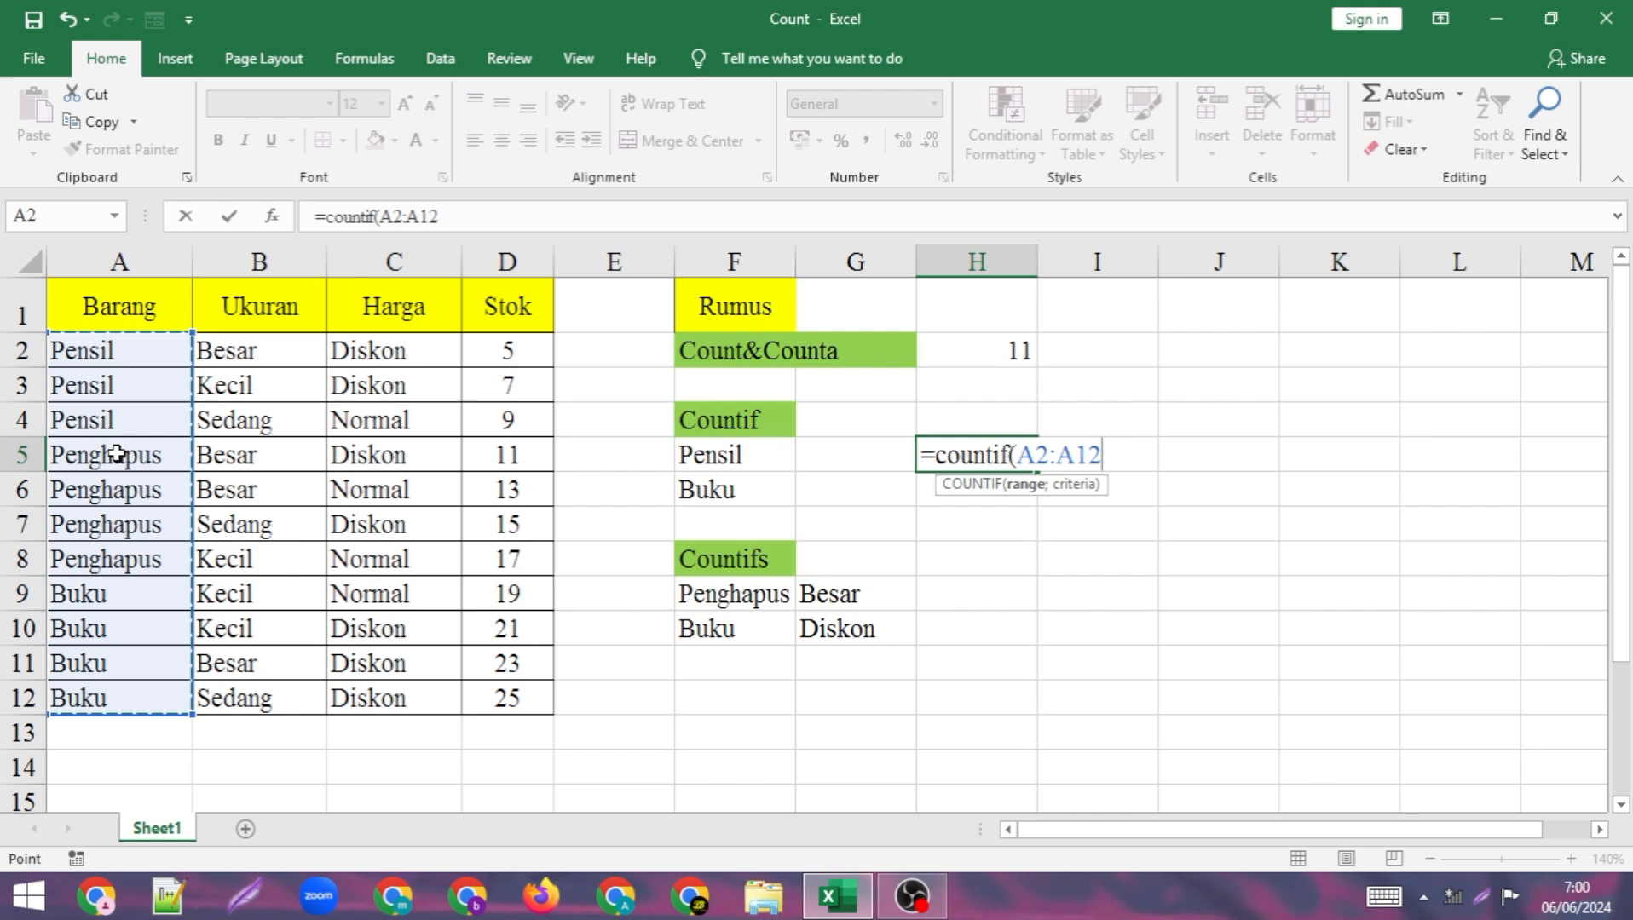
pyautogui.write(';')
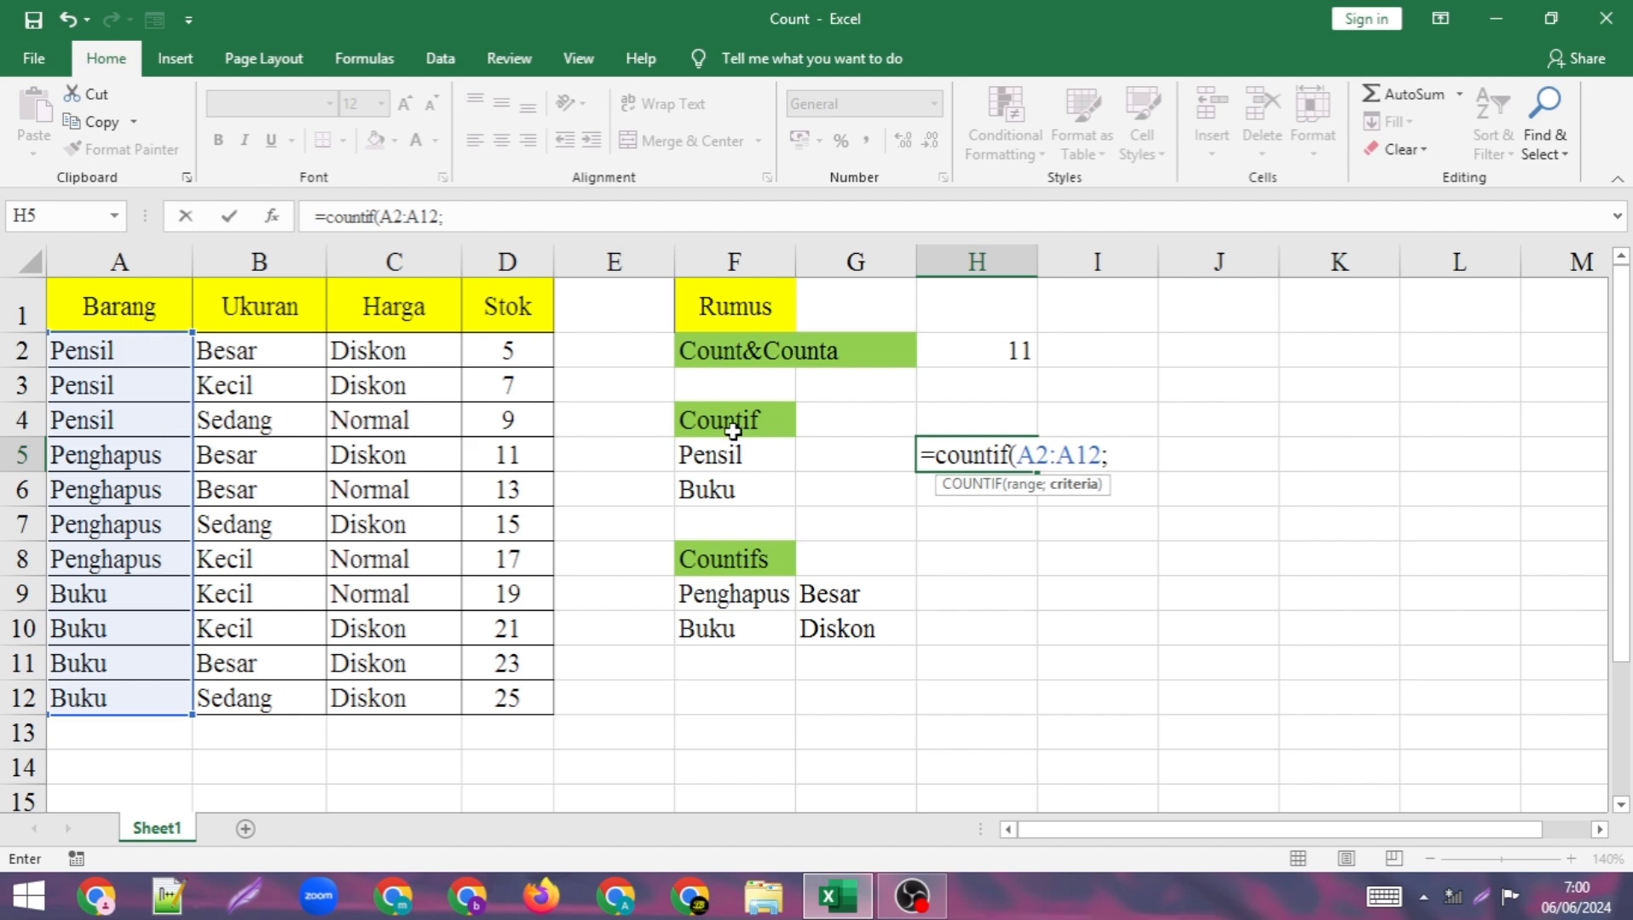
pyautogui.write('"')
pyautogui.press('BackSpace')
pyautogui.write('"pensil')
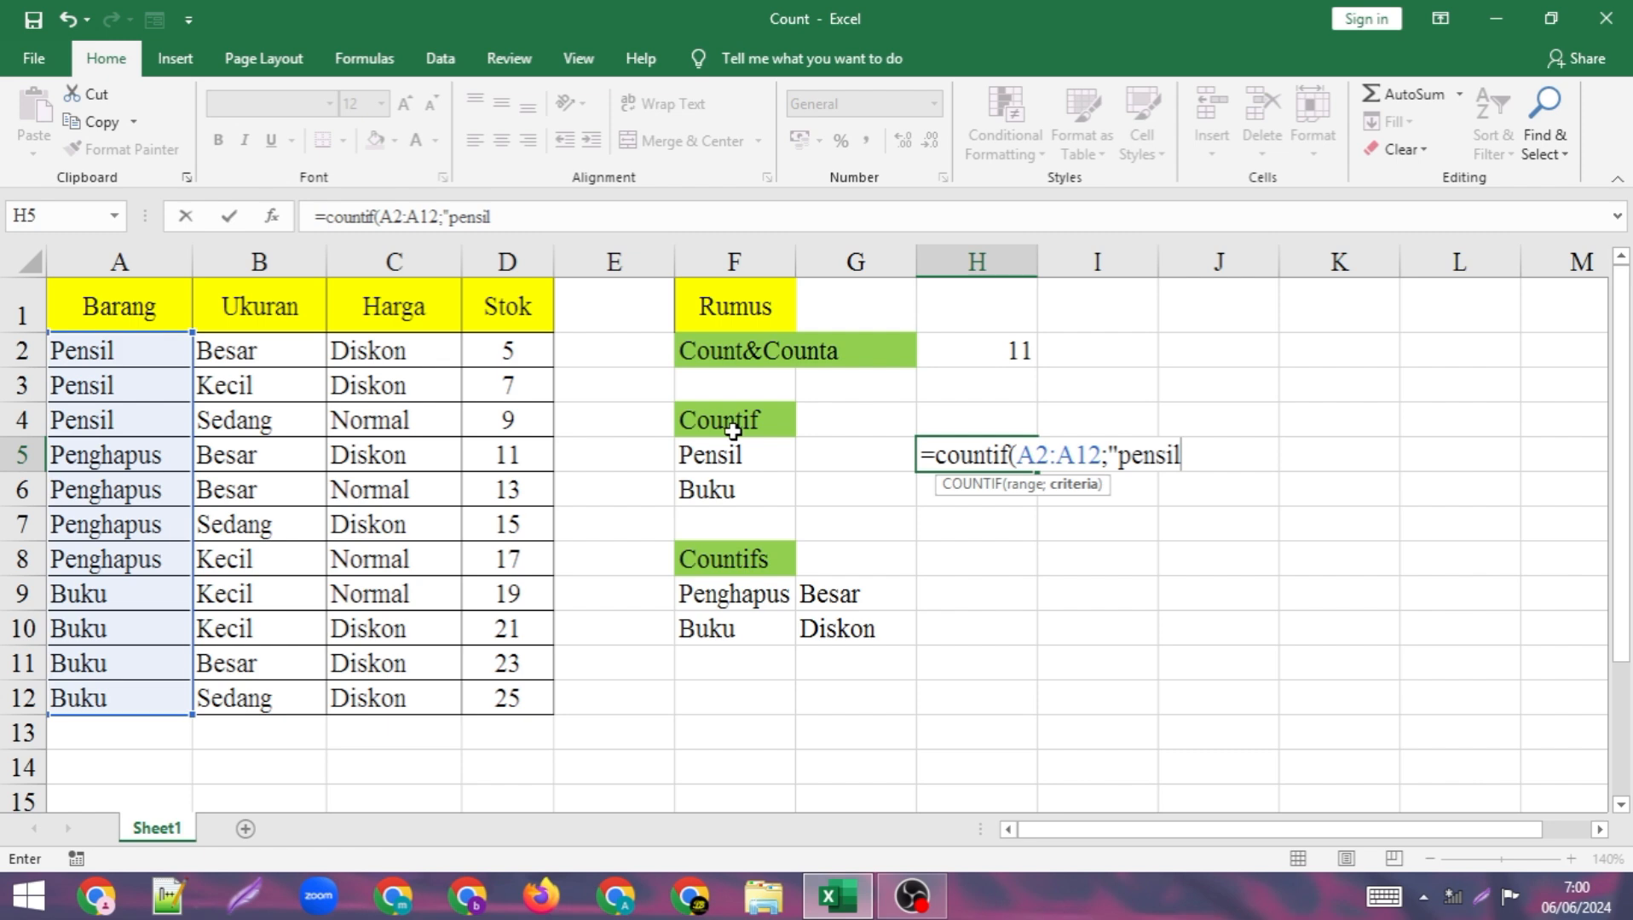
pyautogui.write('"')
pyautogui.press('BackSpace')
pyautogui.press('BackSpace')
pyautogui.press('BackSpace')
pyautogui.press('BackSpace')
pyautogui.press('BackSpace')
pyautogui.press('BackSpace')
pyautogui.press('BackSpace')
pyautogui.press('BackSpace')
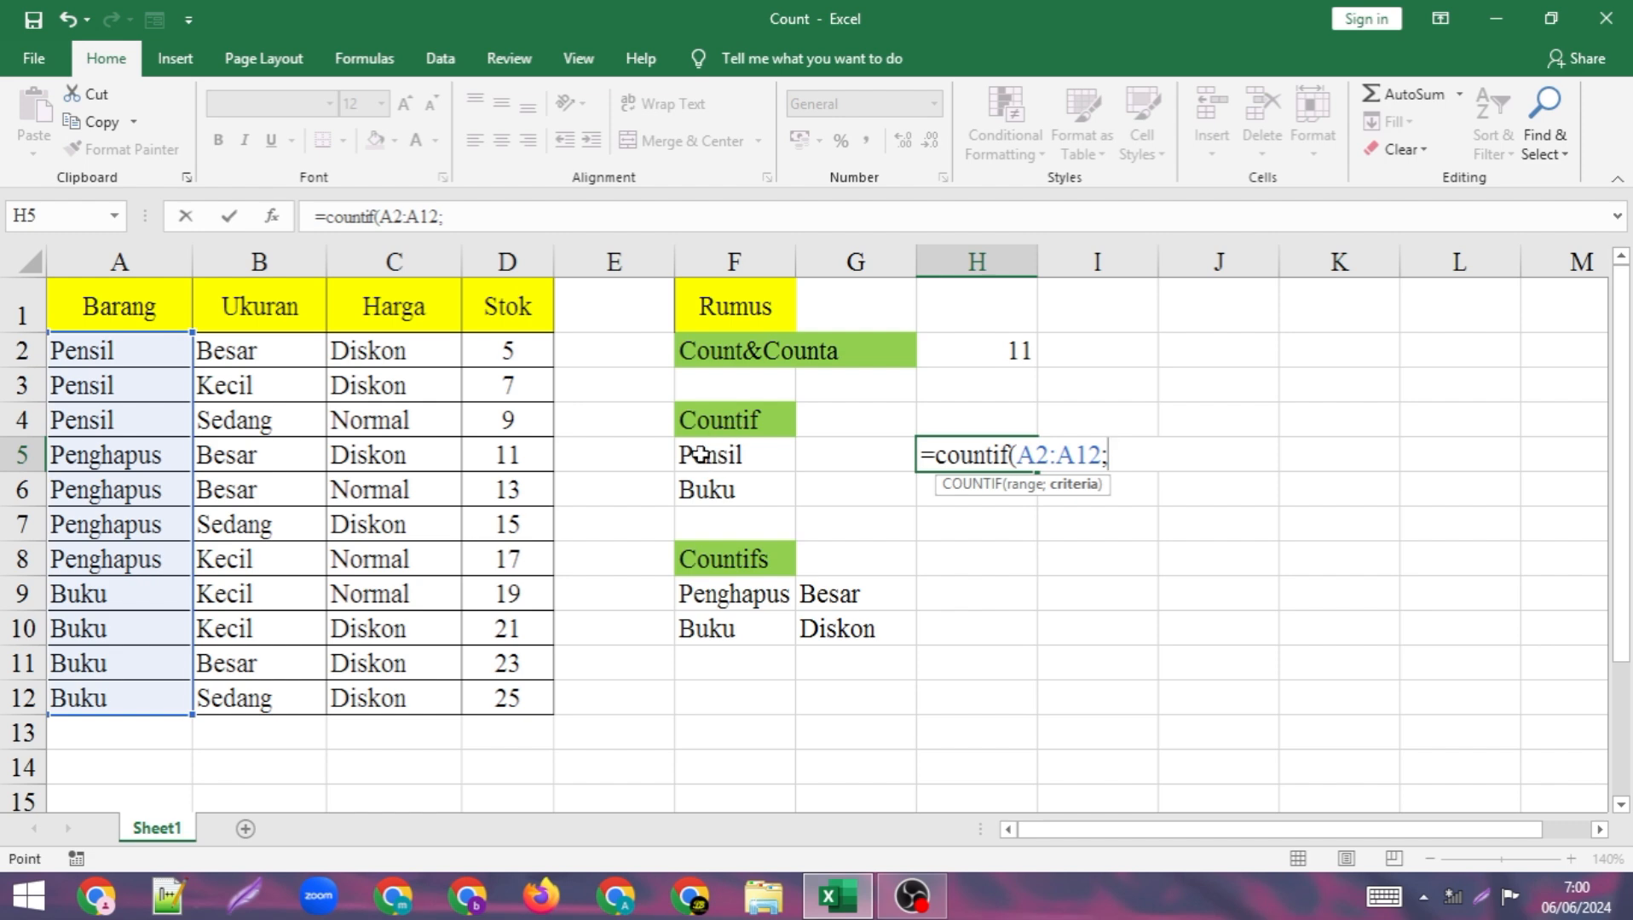
# Complete the COUNTIF formula in H5 with cell F5 (Pensil) as the criterion.
pyautogui.click(700, 454)
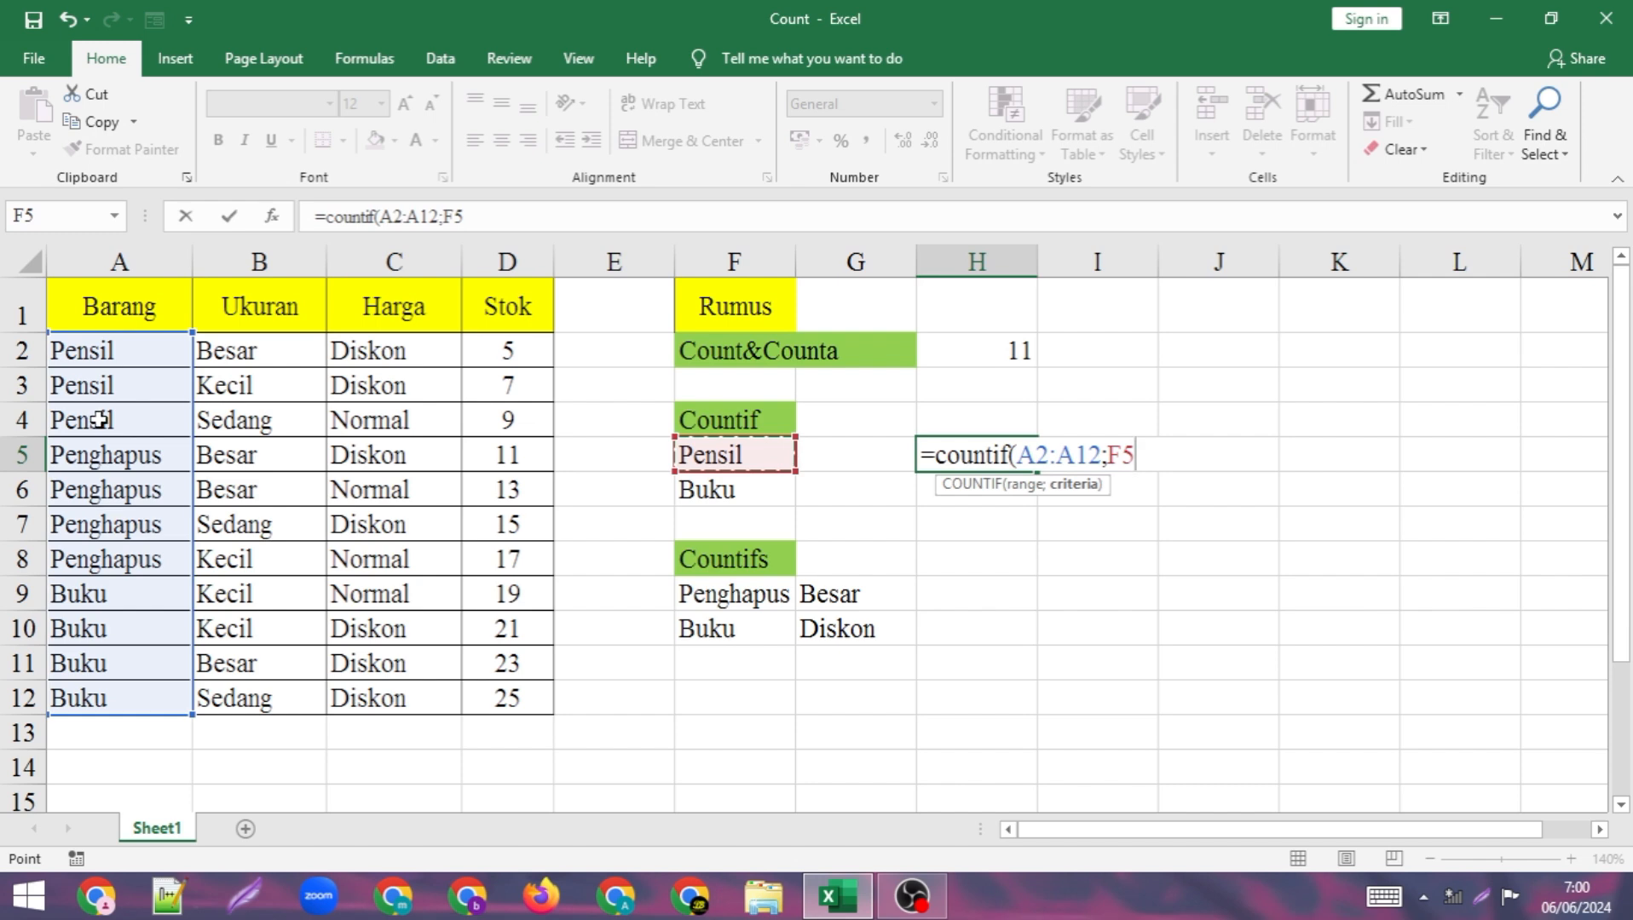
pyautogui.write(')')
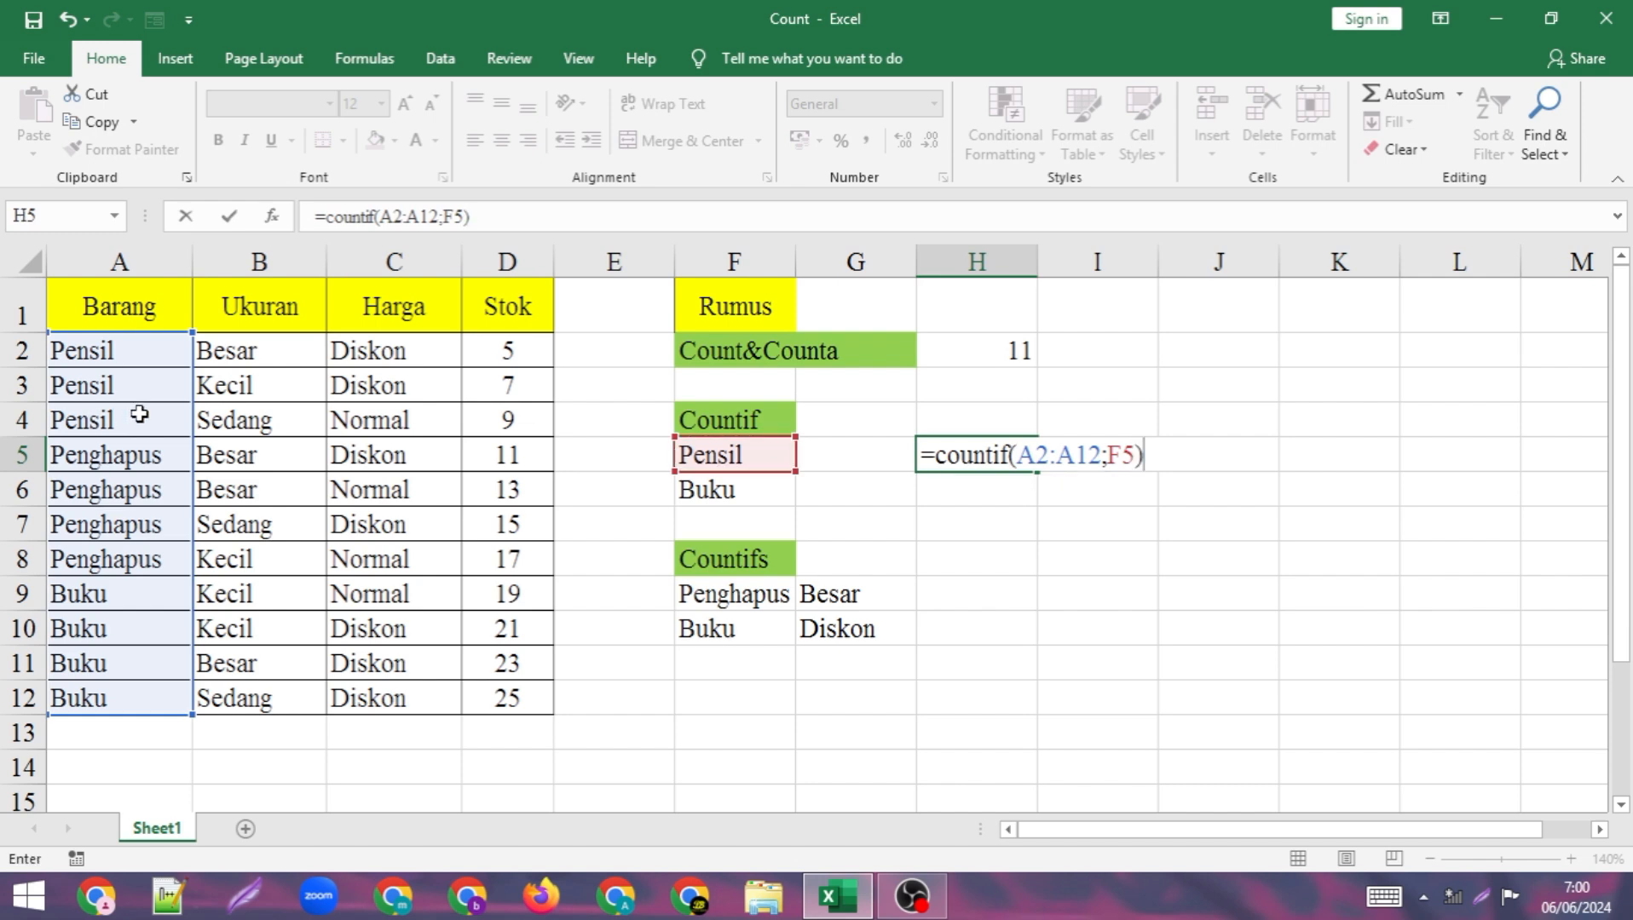
pyautogui.press('Return')
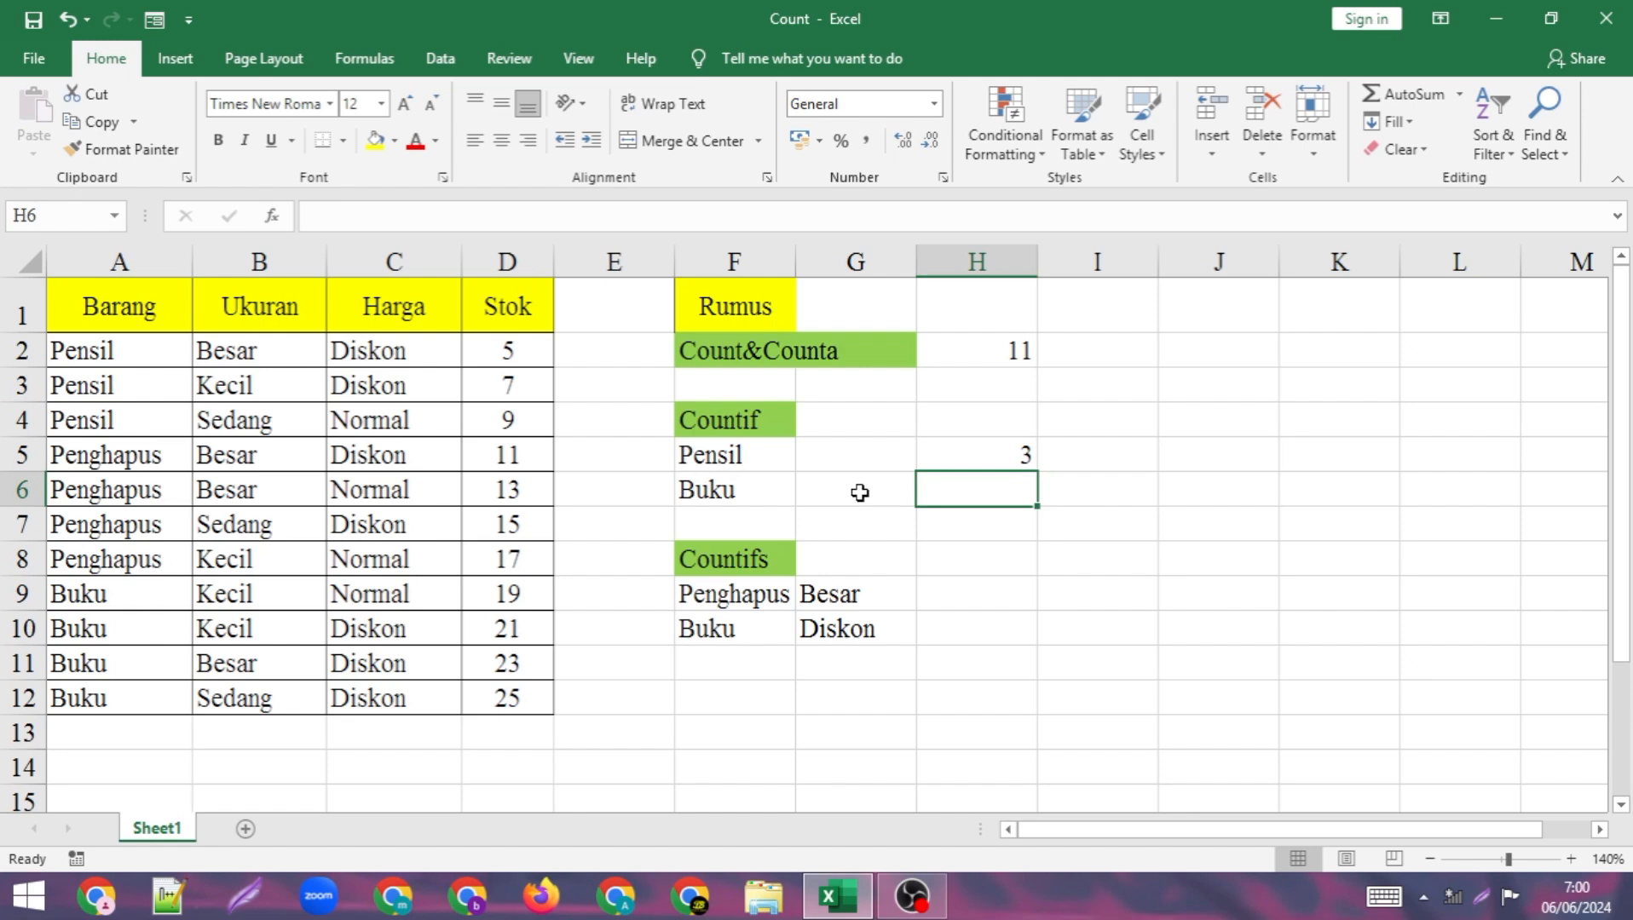
# Enter a COUNTIF formula in H6 with range A2:A12 and cell F6 (Buku) as the criterion, and review the formula in H5.
pyautogui.write('=')
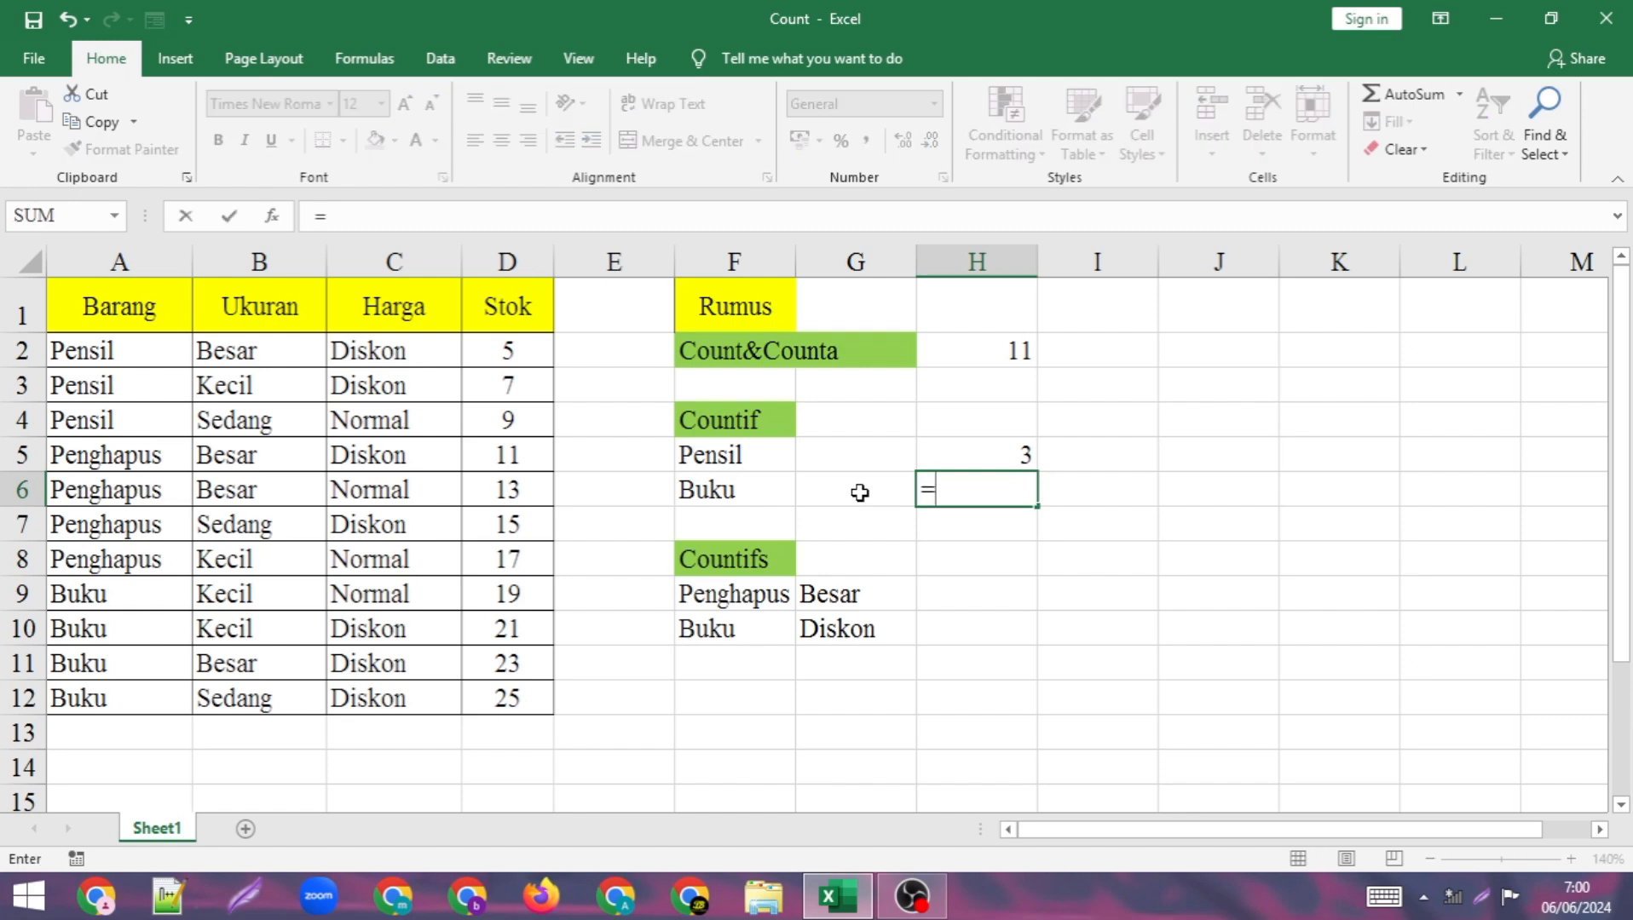
pyautogui.write('=count')
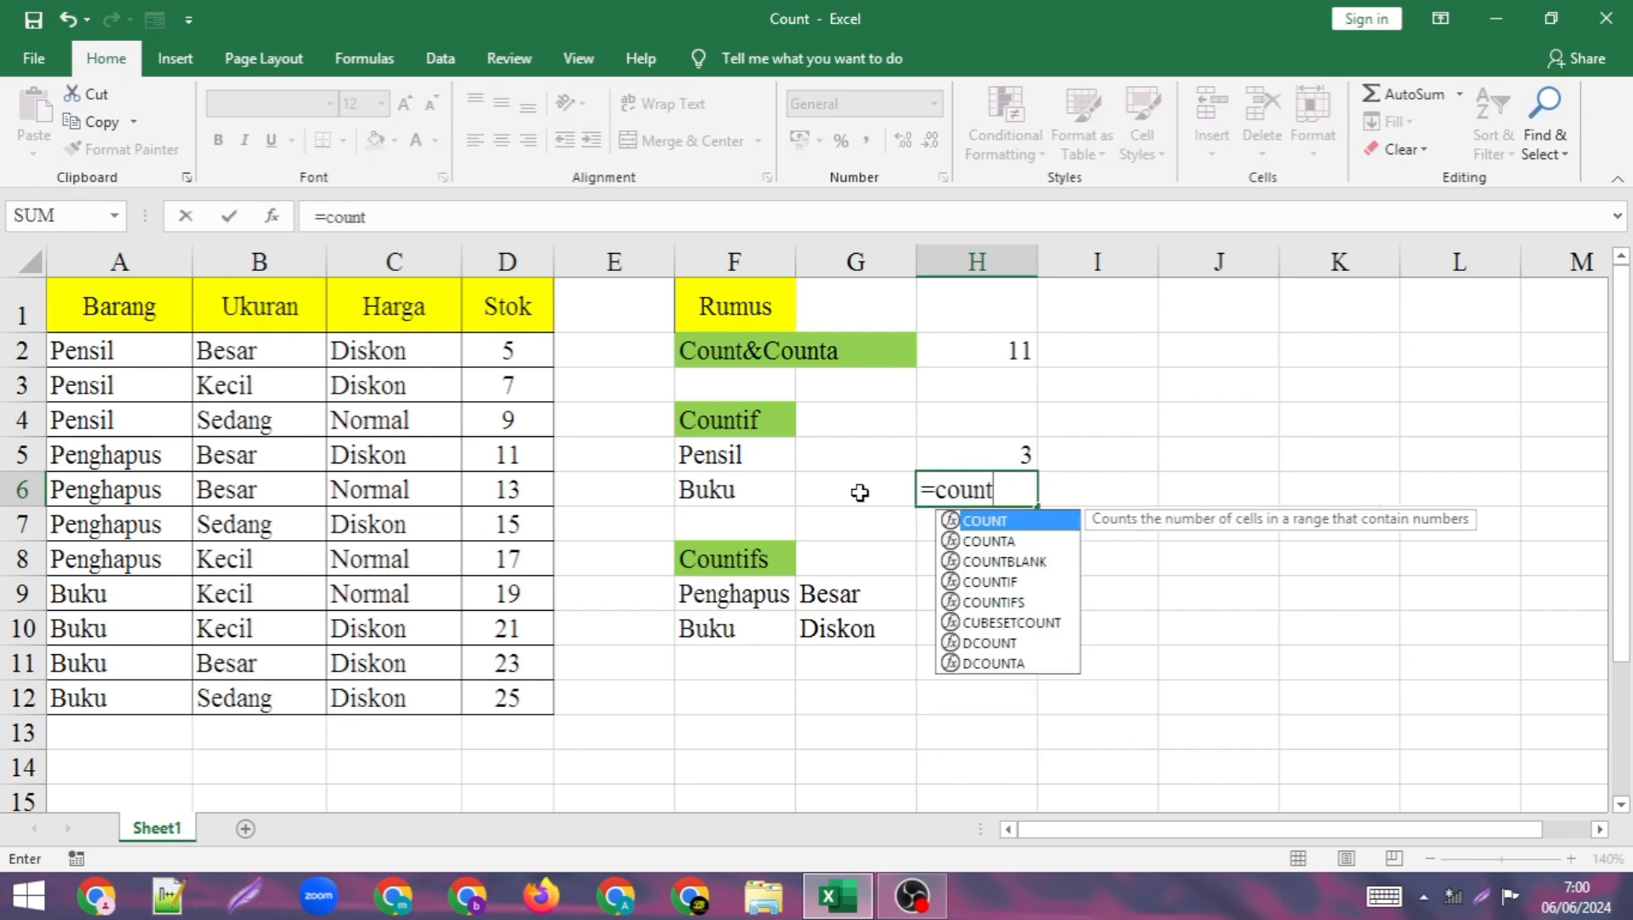
pyautogui.write('if(')
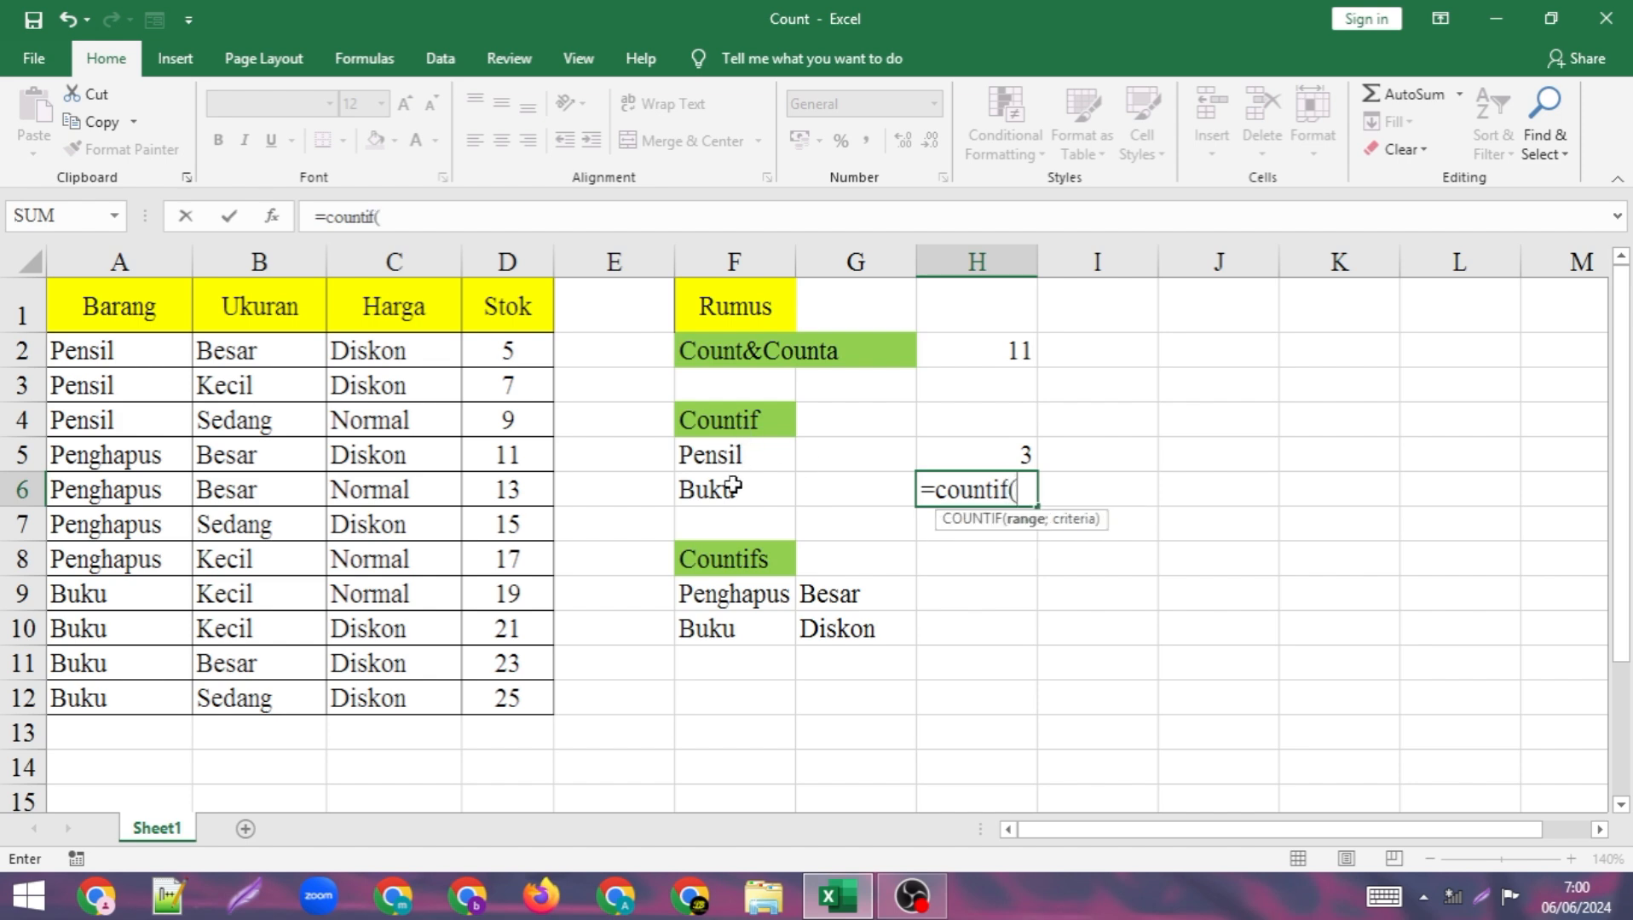
pyautogui.moveTo(151, 349); pyautogui.dragTo(108, 699)
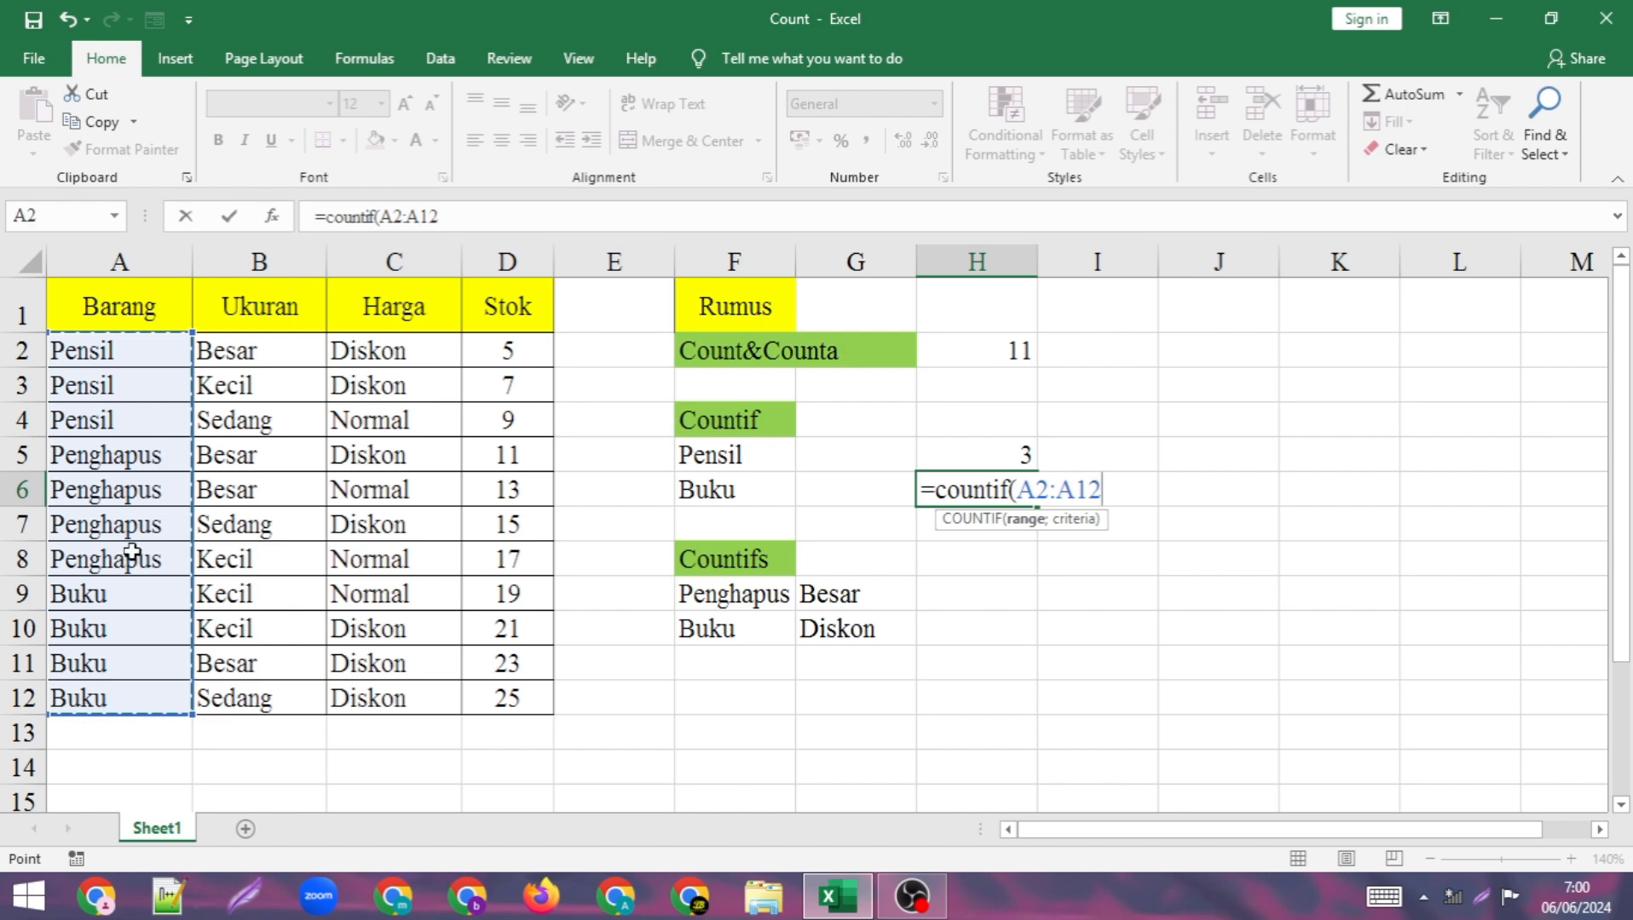
pyautogui.write(';')
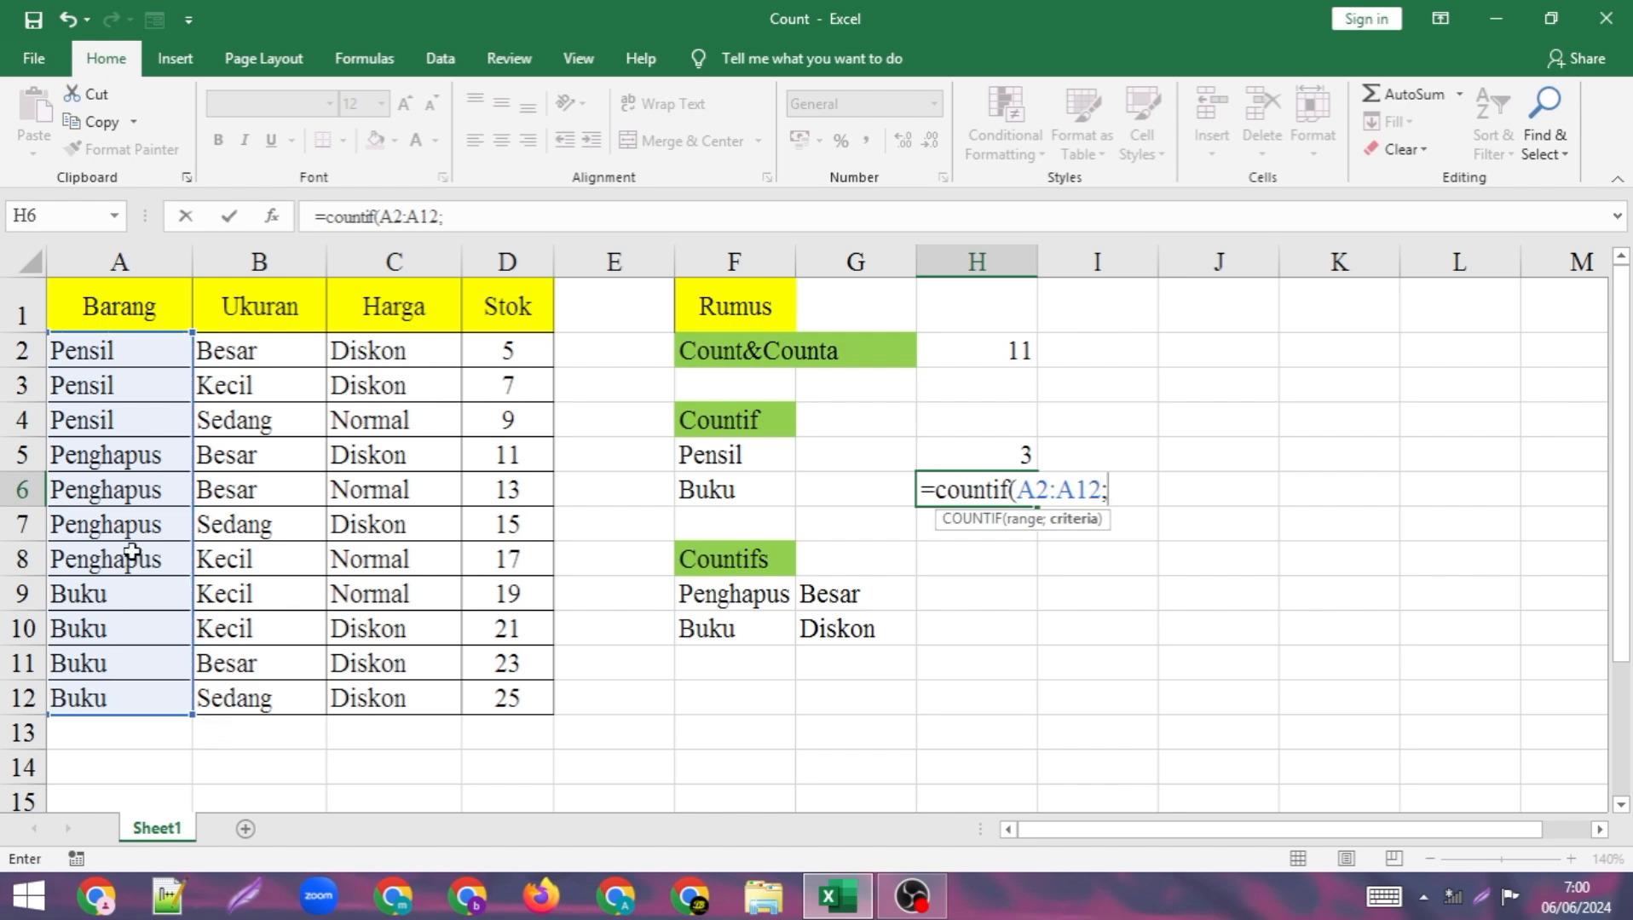
pyautogui.click(724, 491)
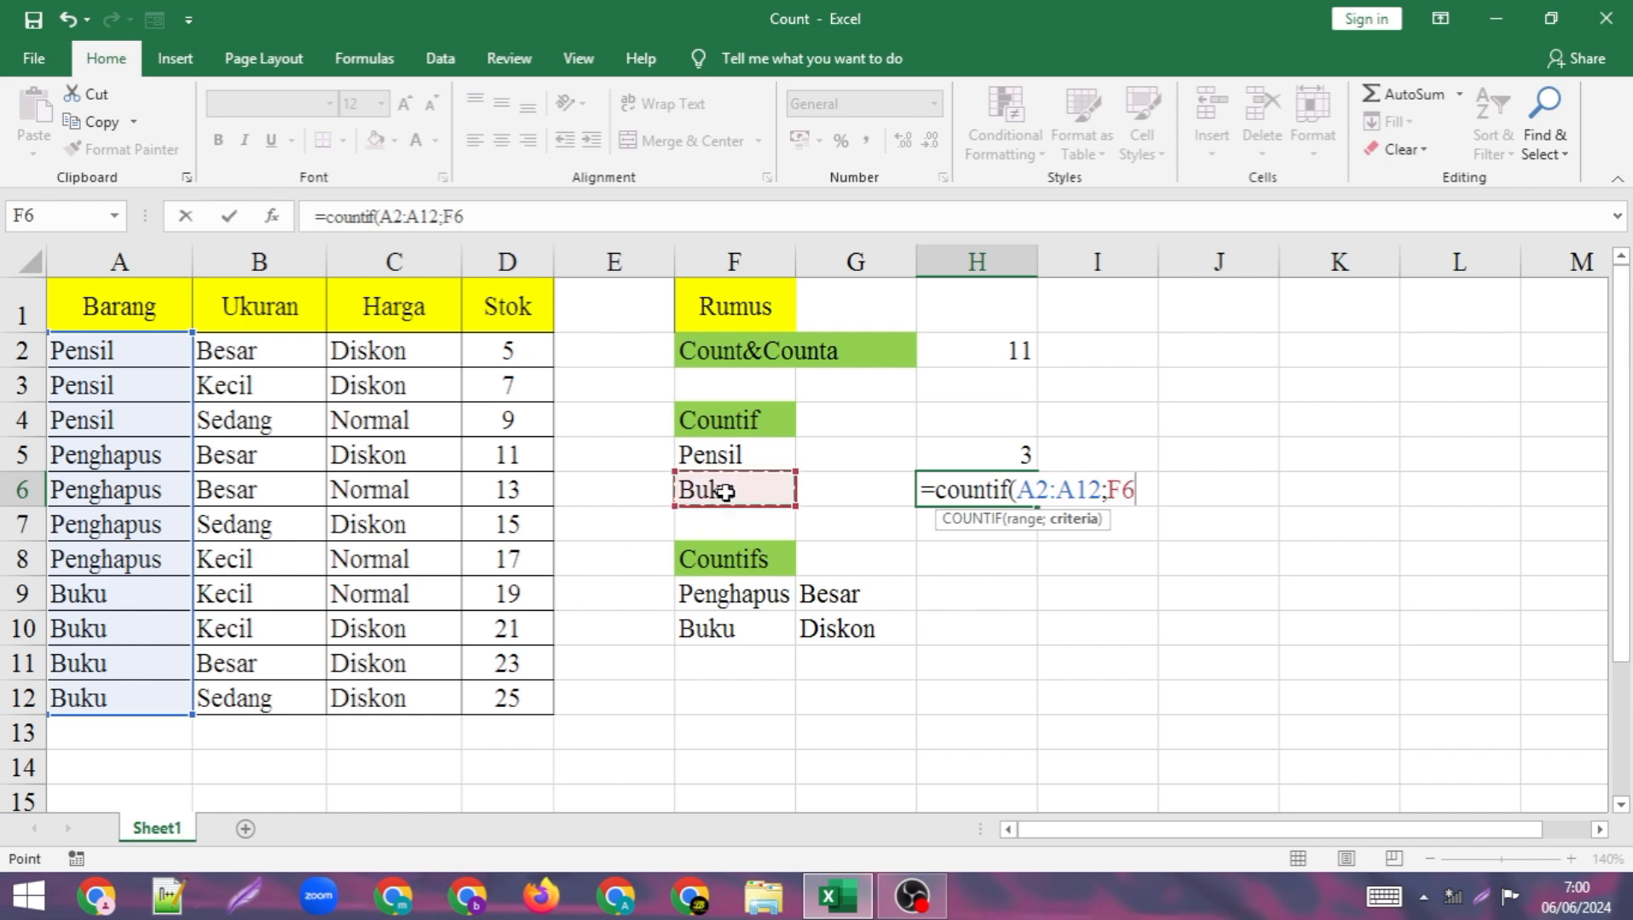
pyautogui.write(')')
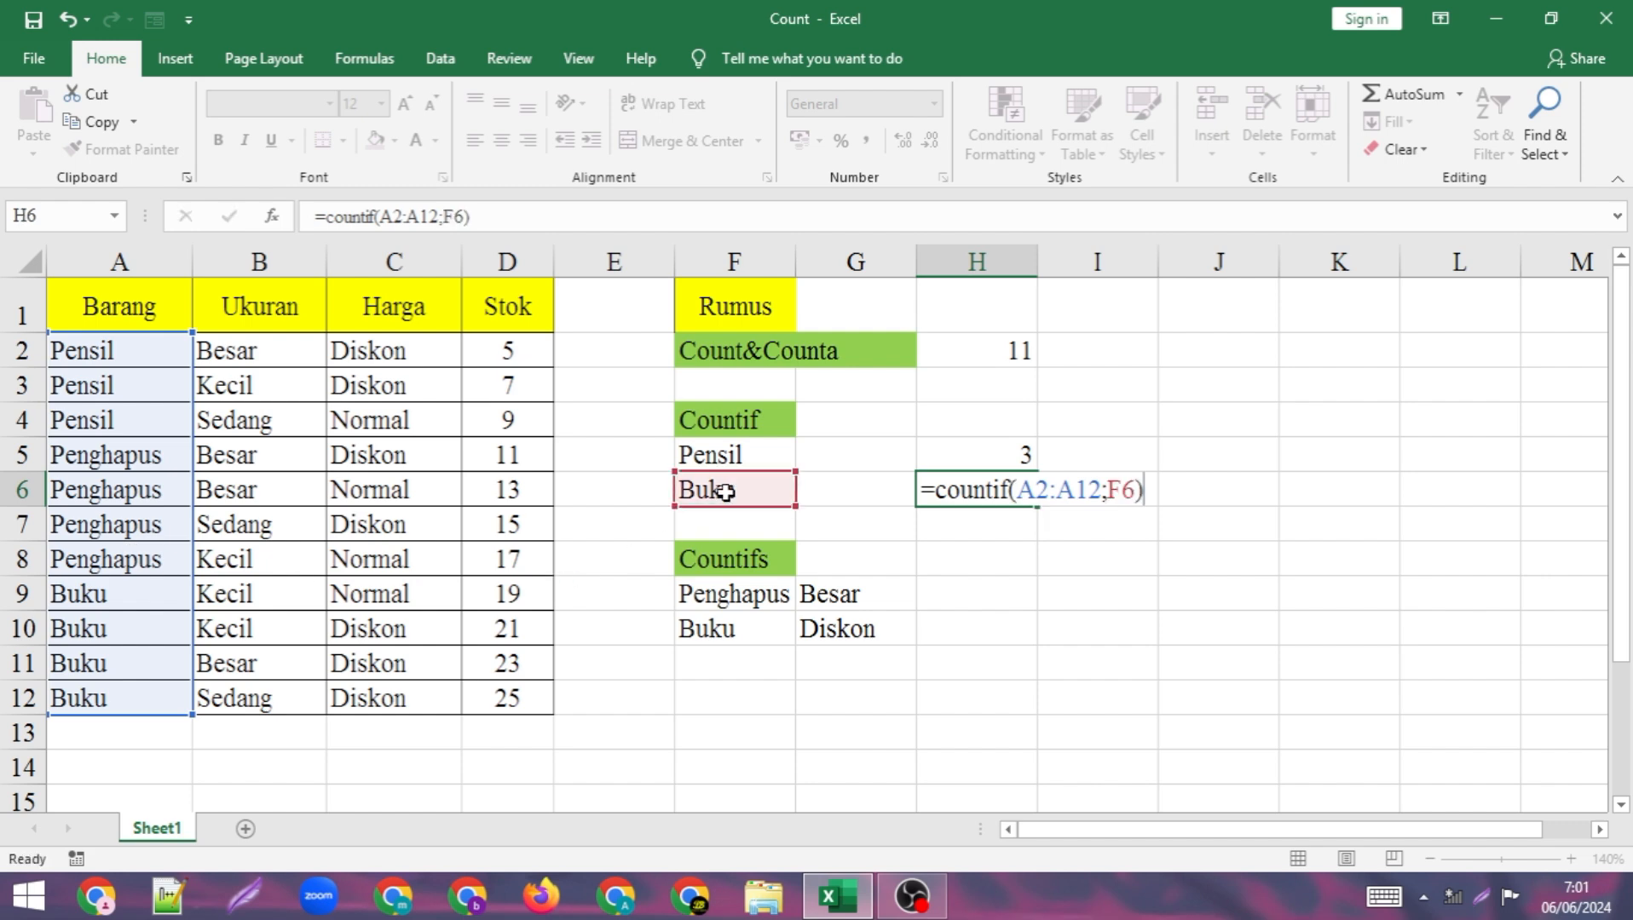
pyautogui.press('Return')
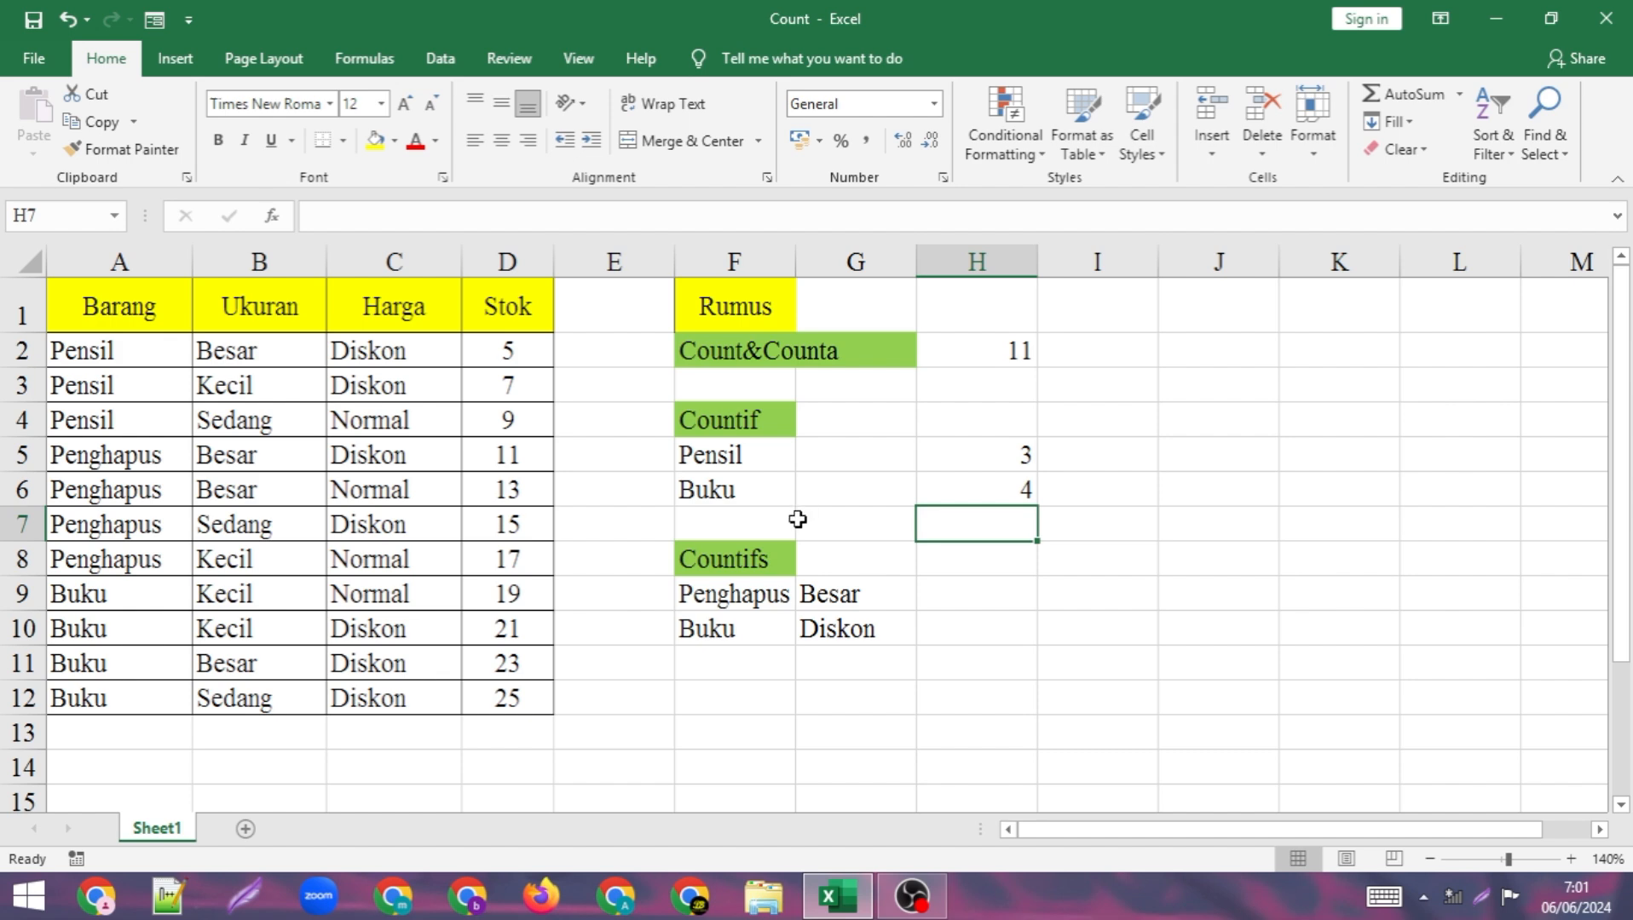
pyautogui.doubleClick(1004, 452)
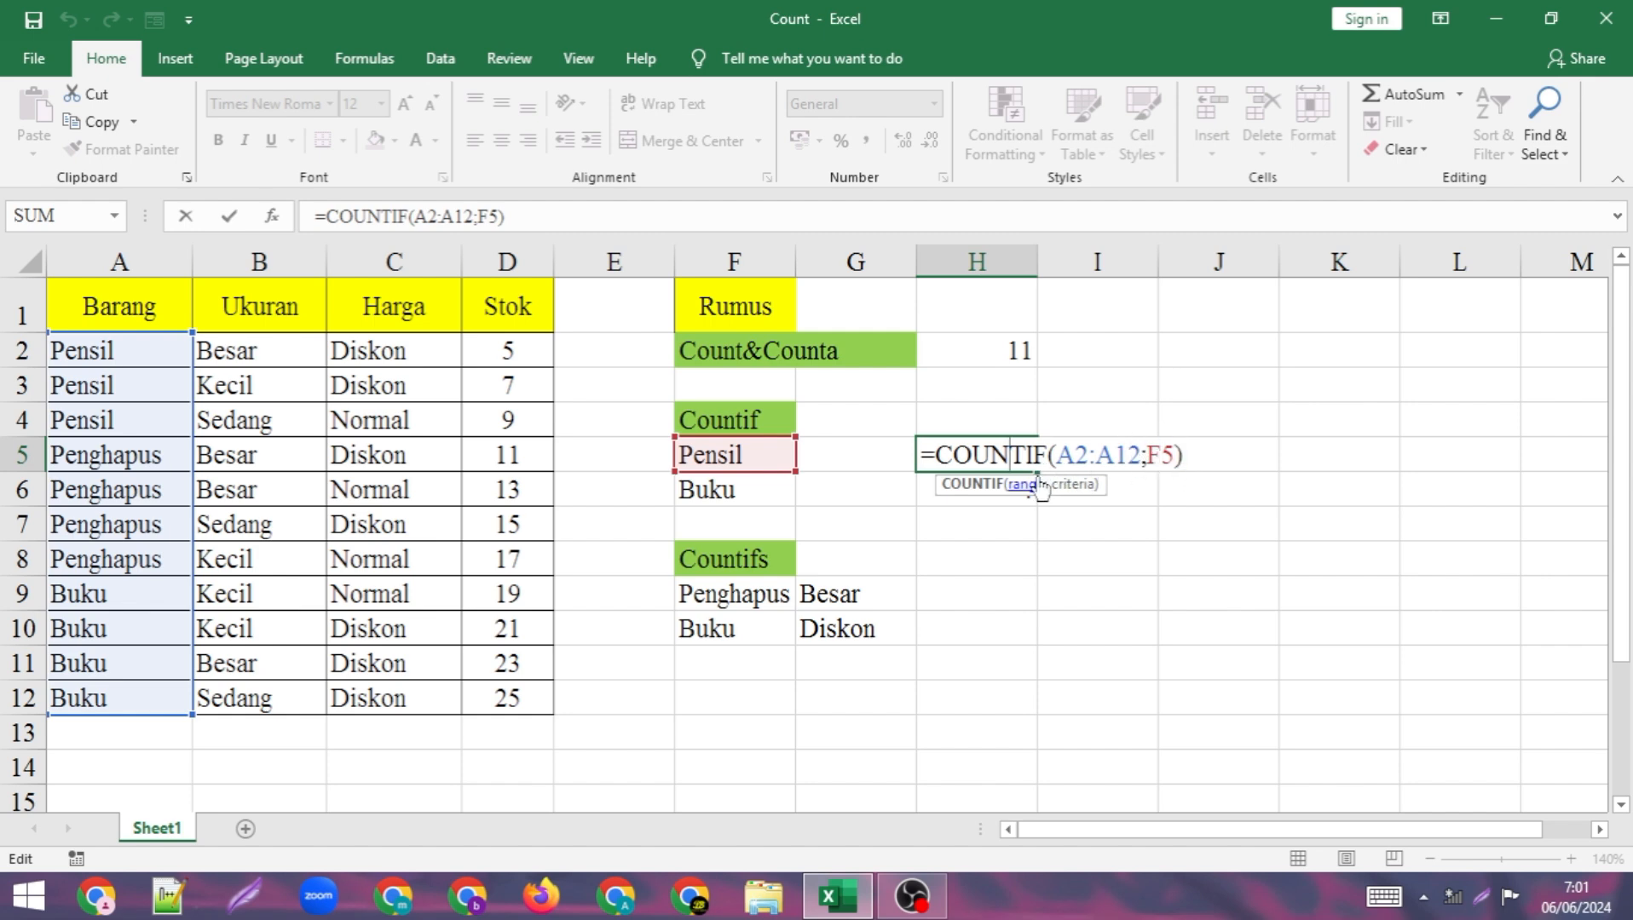
pyautogui.press('Return')
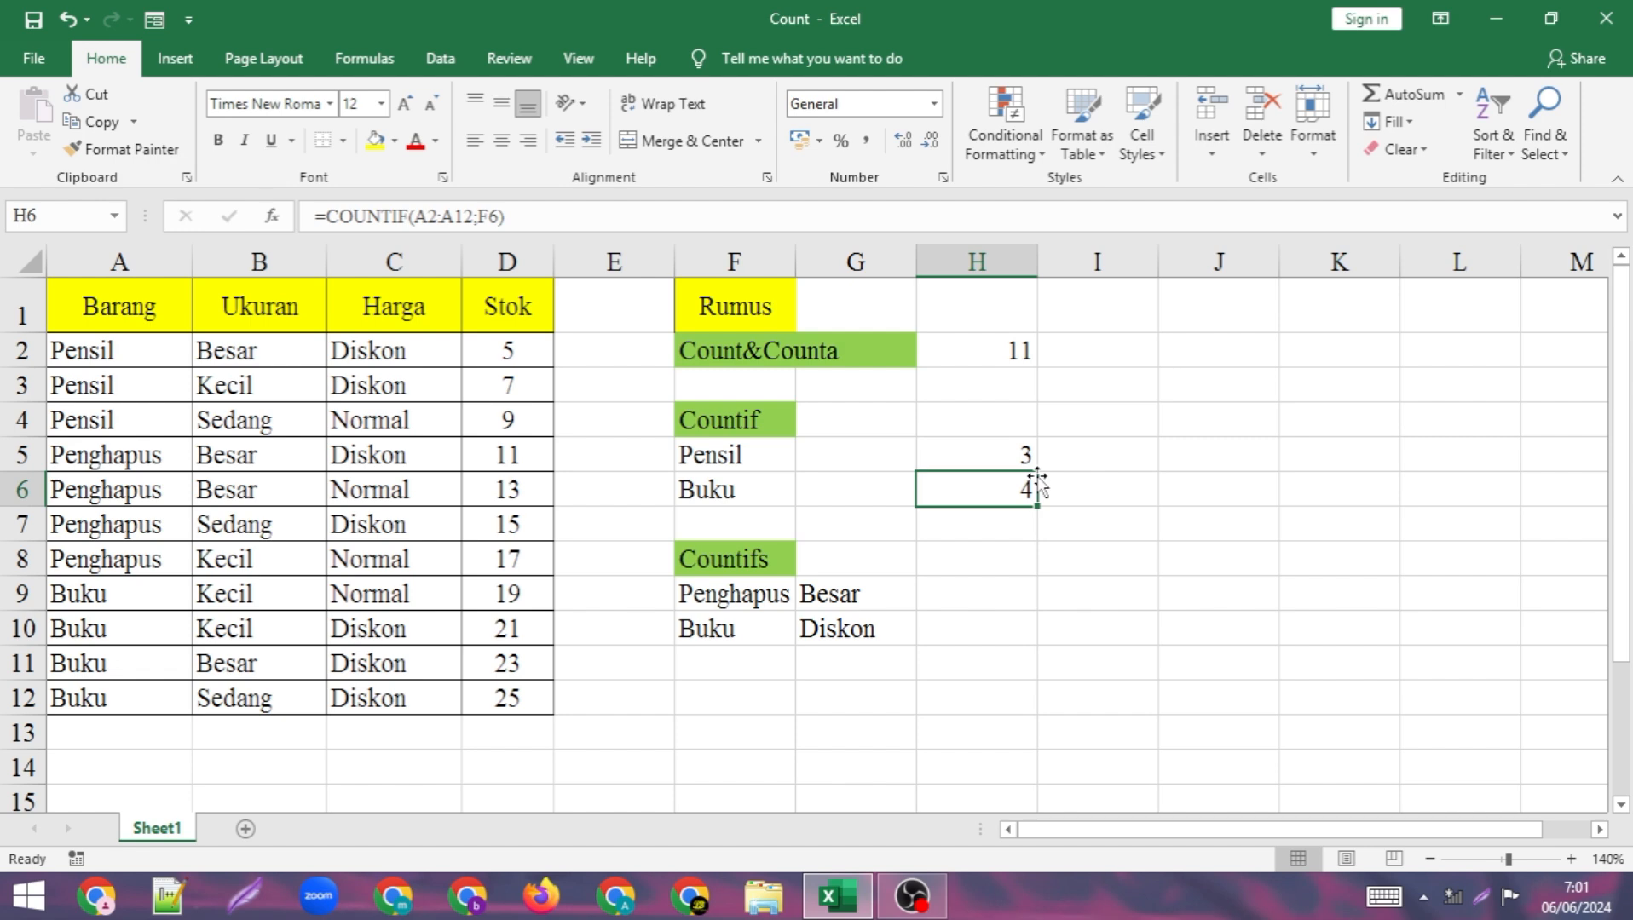
# Begin a COUNTIFS formula in H9 with A2:A12 as the first criteria range and cell F9 (Penghapus) as its criterion.
pyautogui.click(1002, 596)
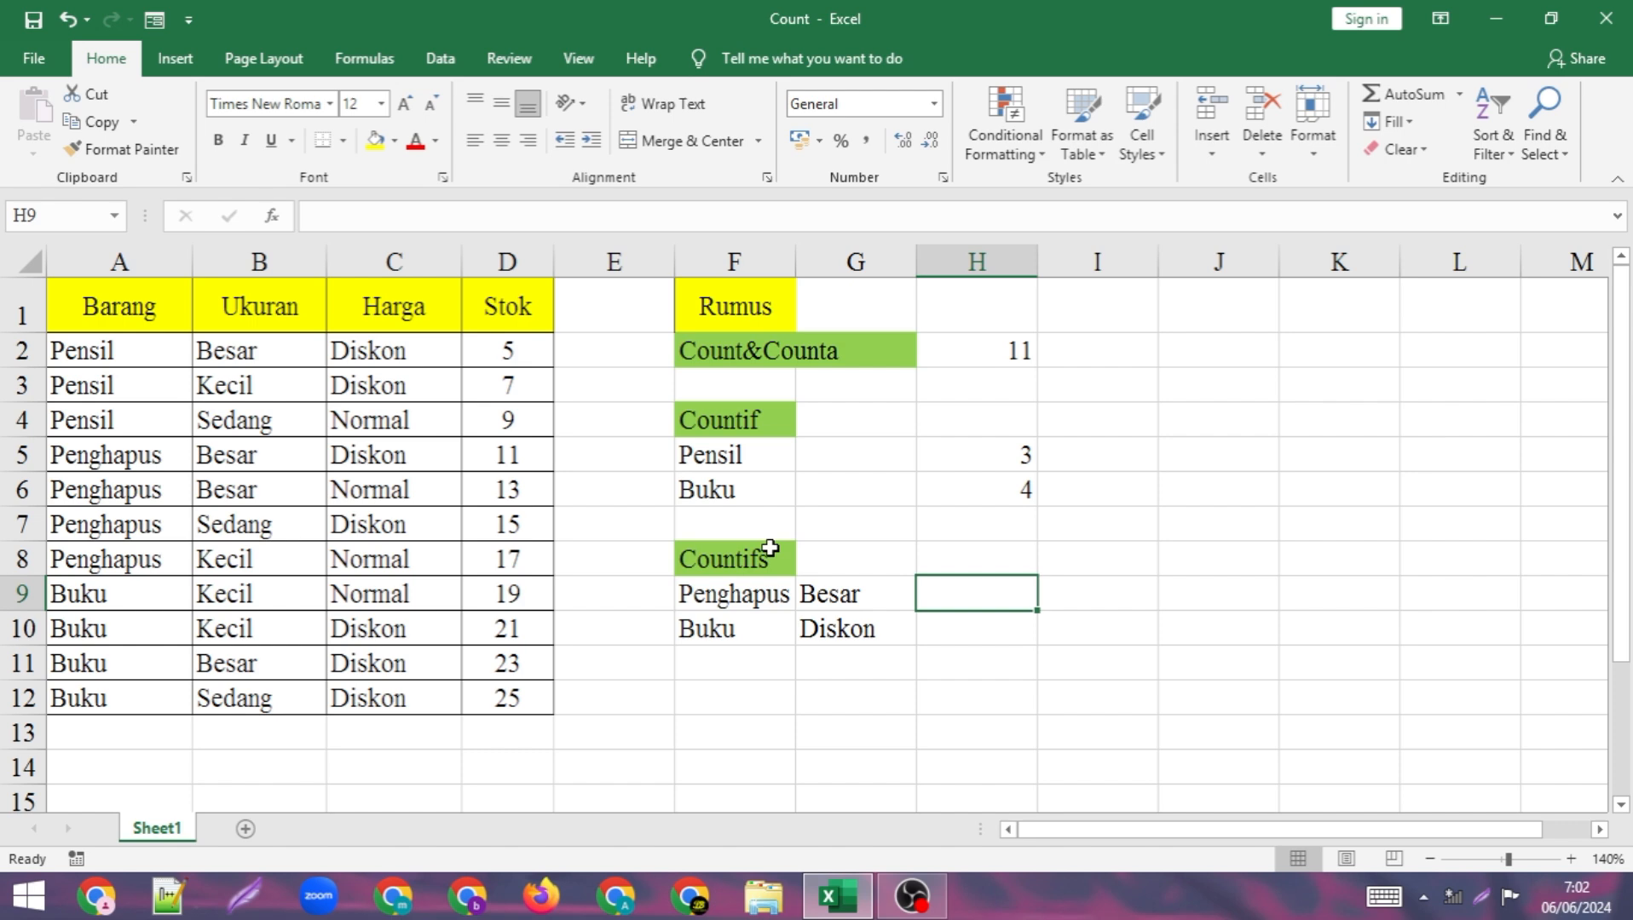
pyautogui.write('=')
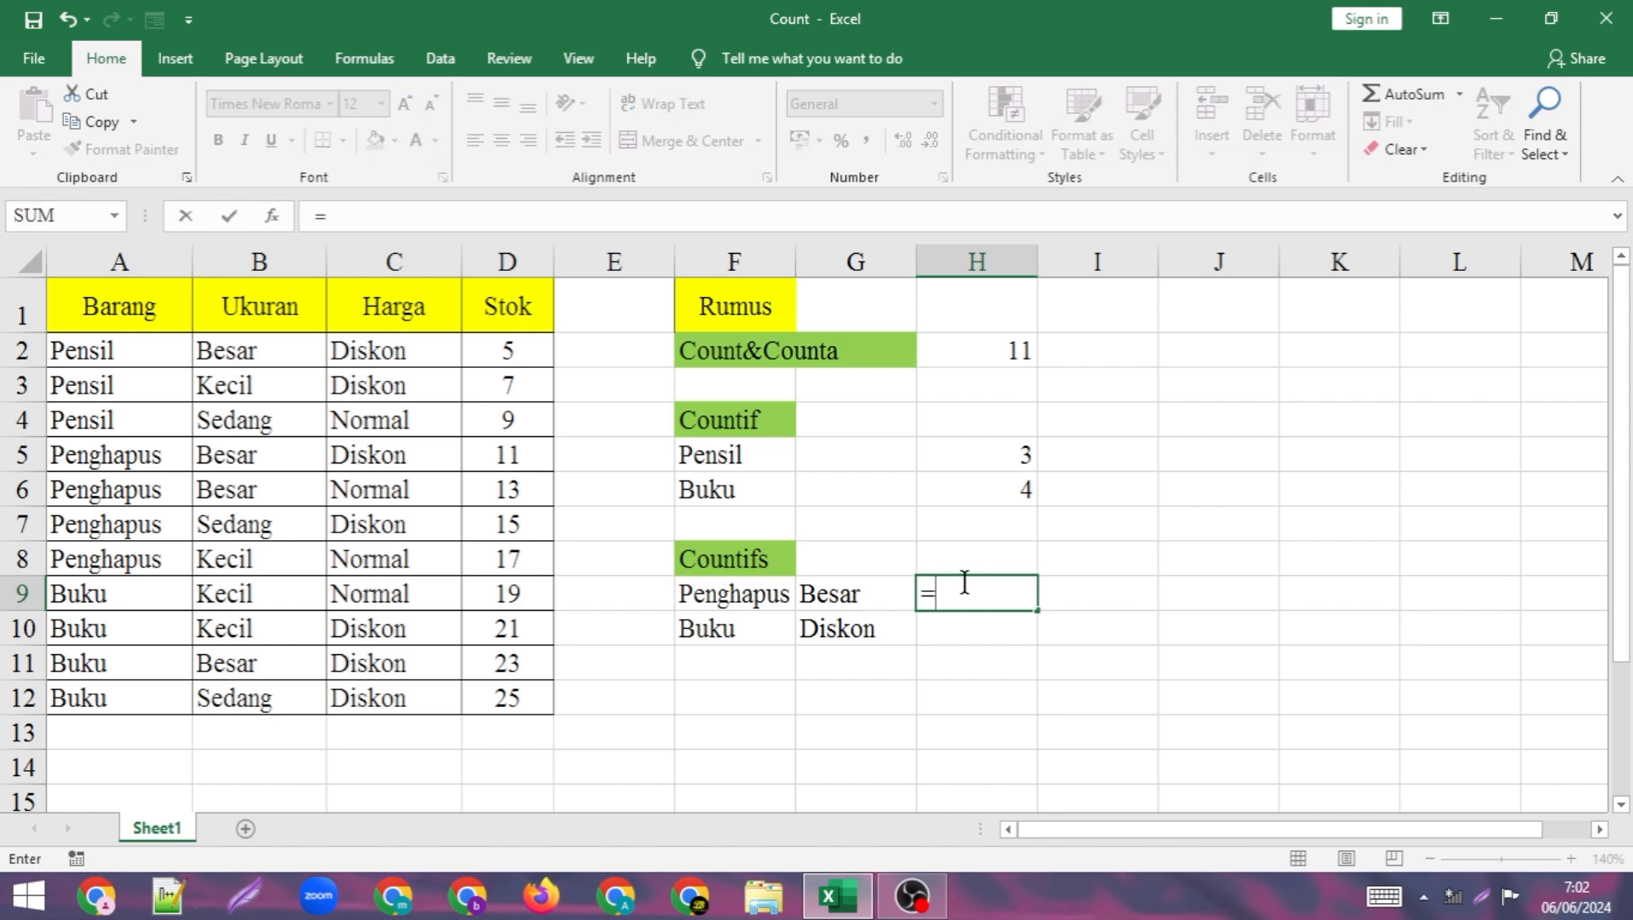
pyautogui.write('(')
pyautogui.press('BackSpace')
pyautogui.write('count')
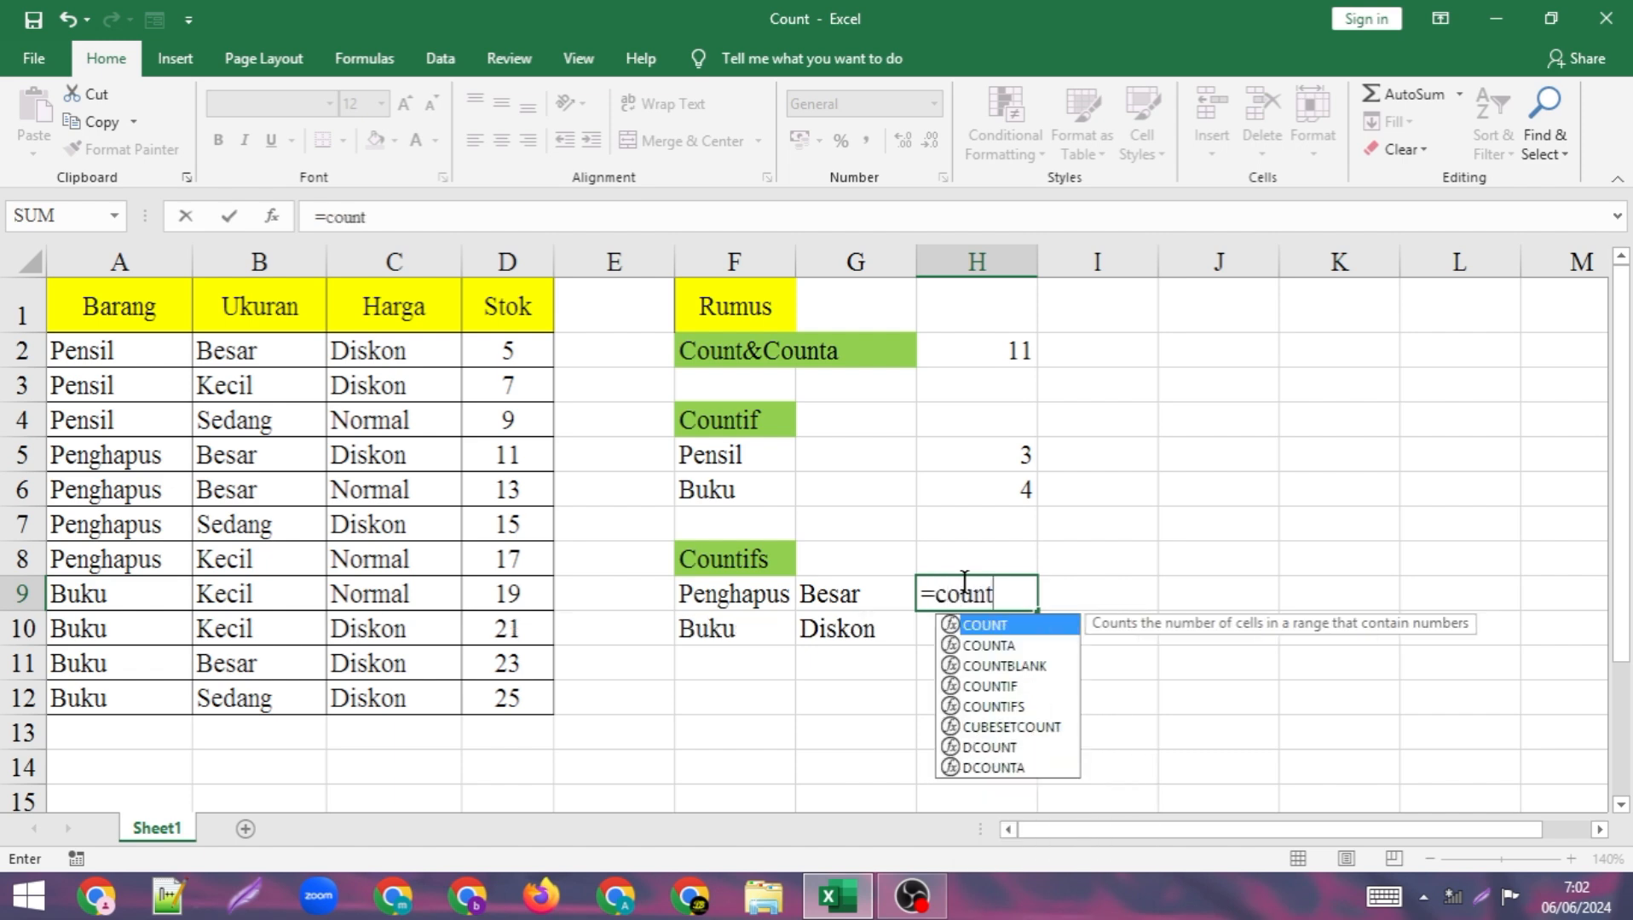
pyautogui.write('ifs')
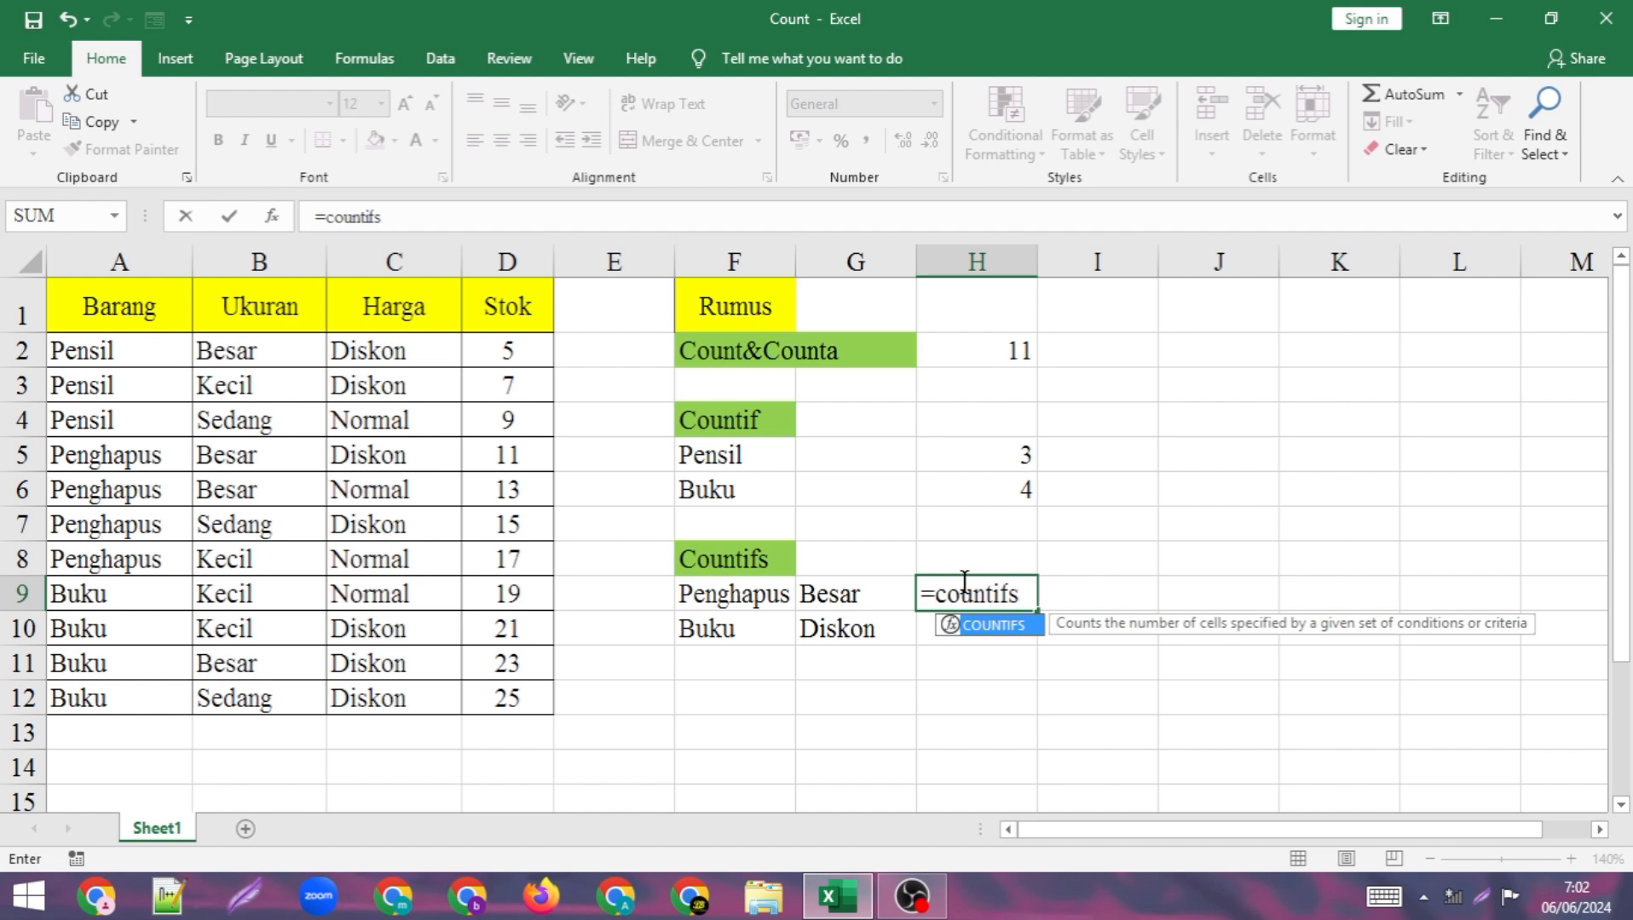
pyautogui.write('(')
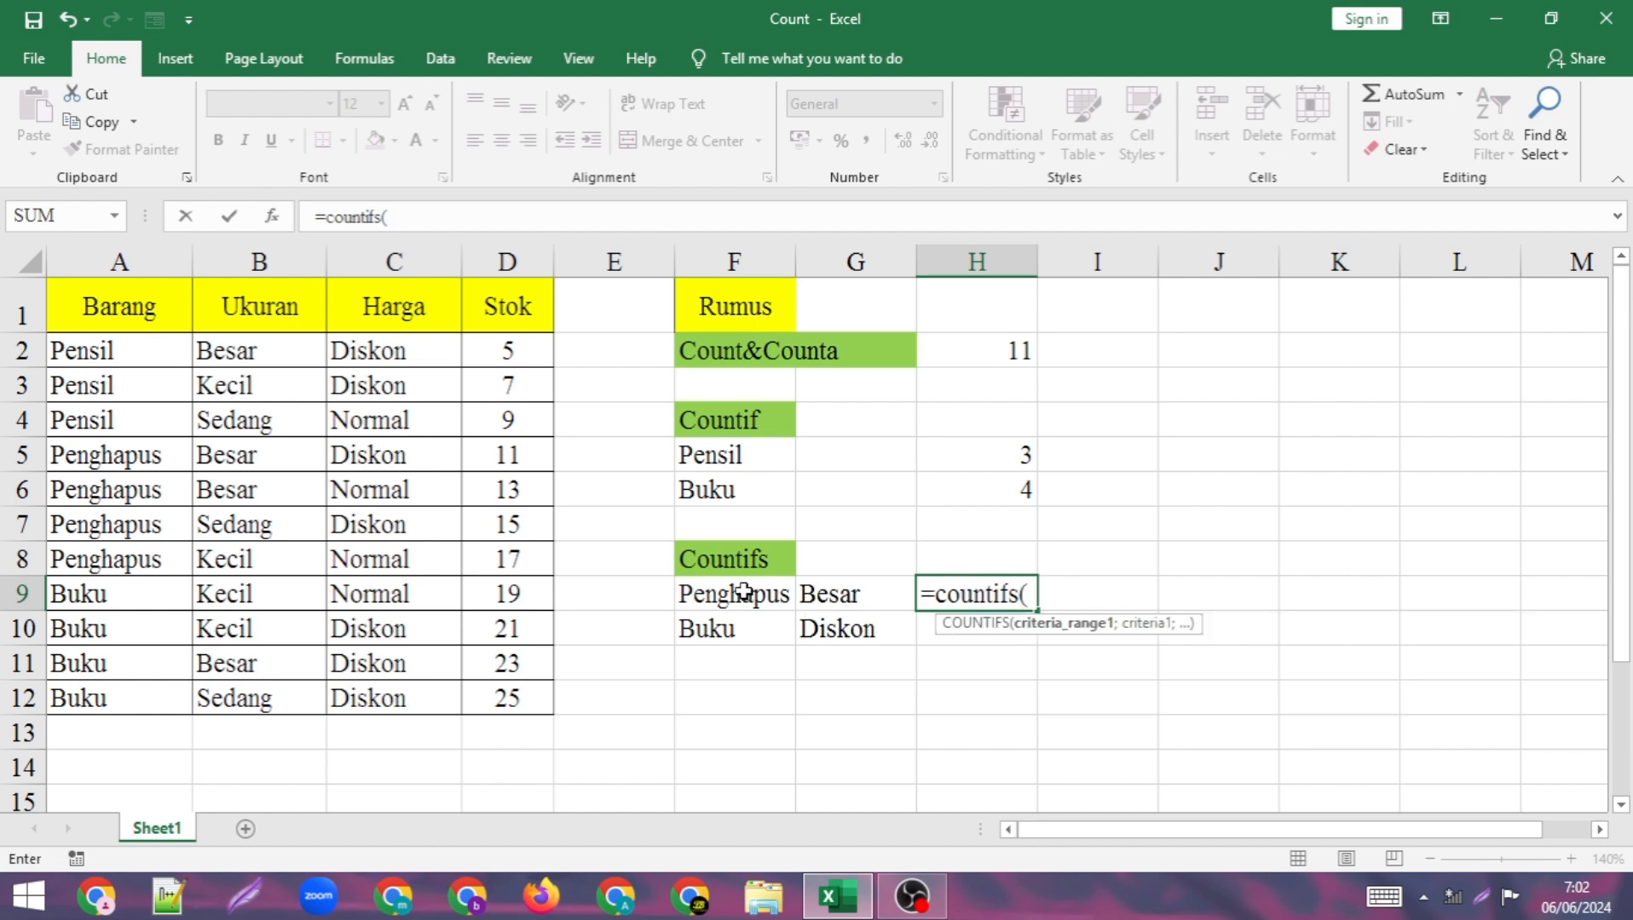
pyautogui.moveTo(100, 339); pyautogui.dragTo(90, 704)
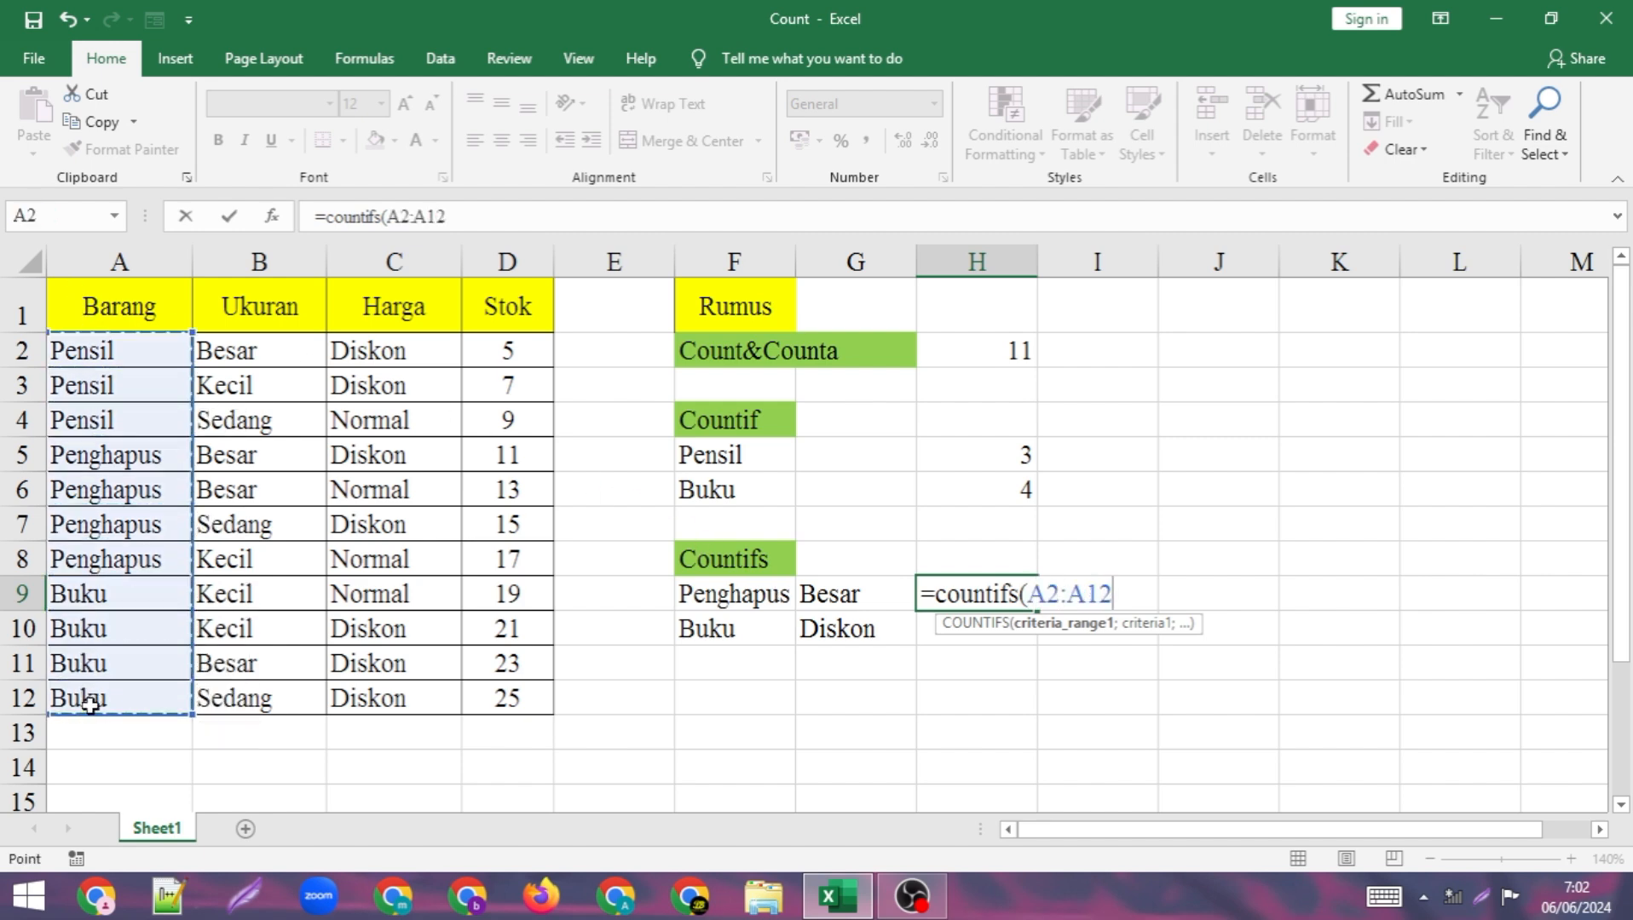
pyautogui.write(';')
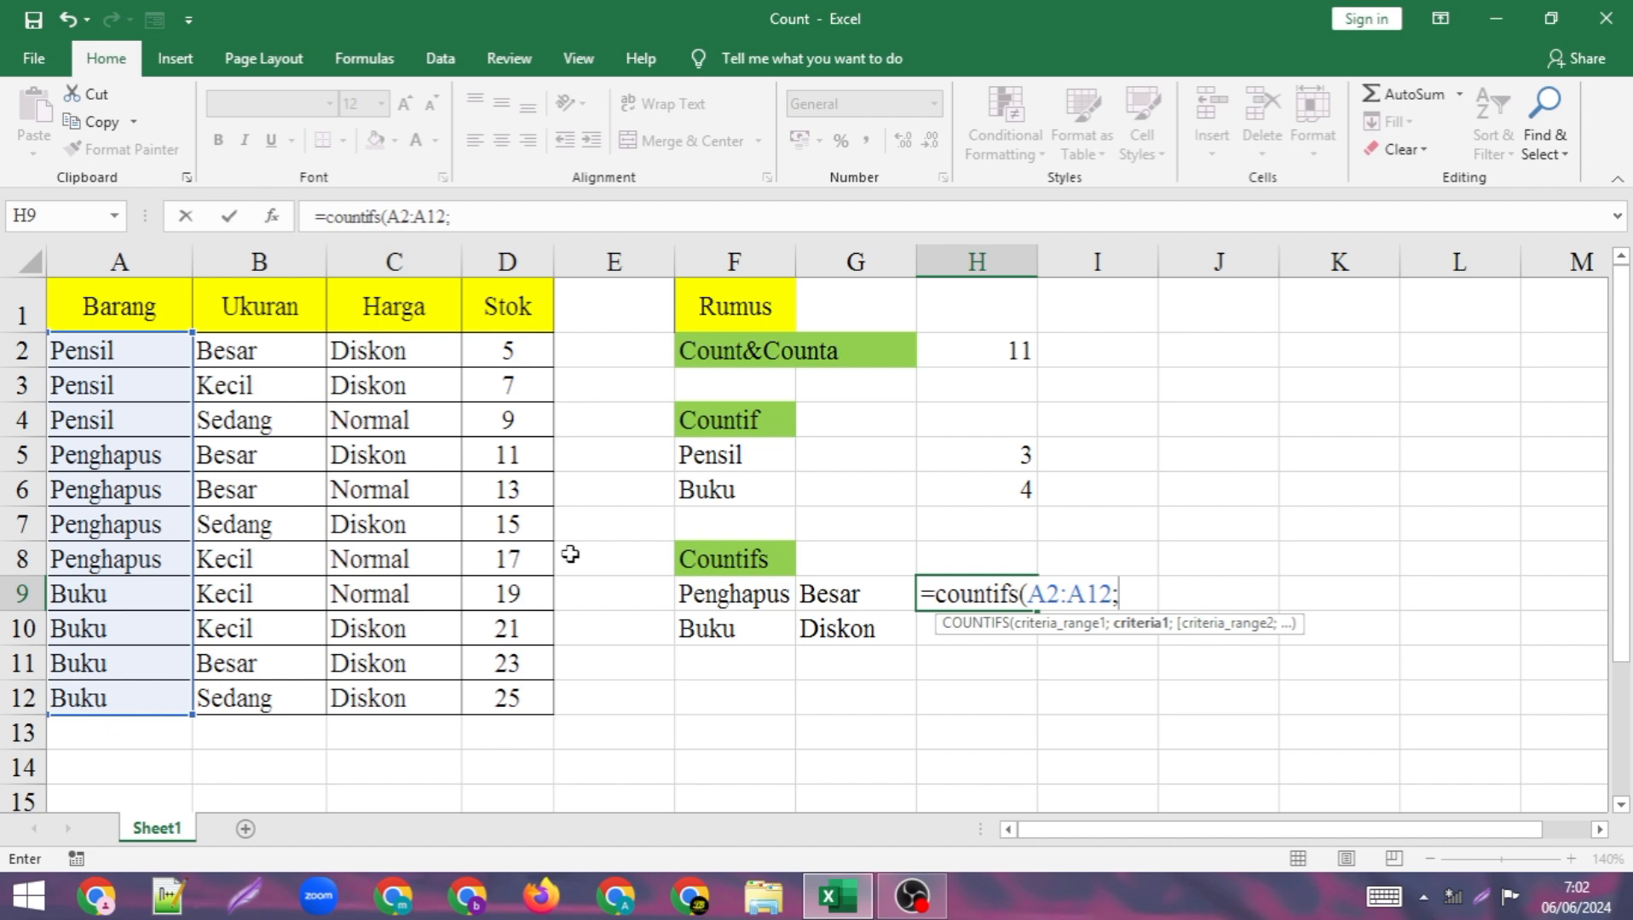
pyautogui.write('"')
pyautogui.press('BackSpace')
pyautogui.click(747, 590)
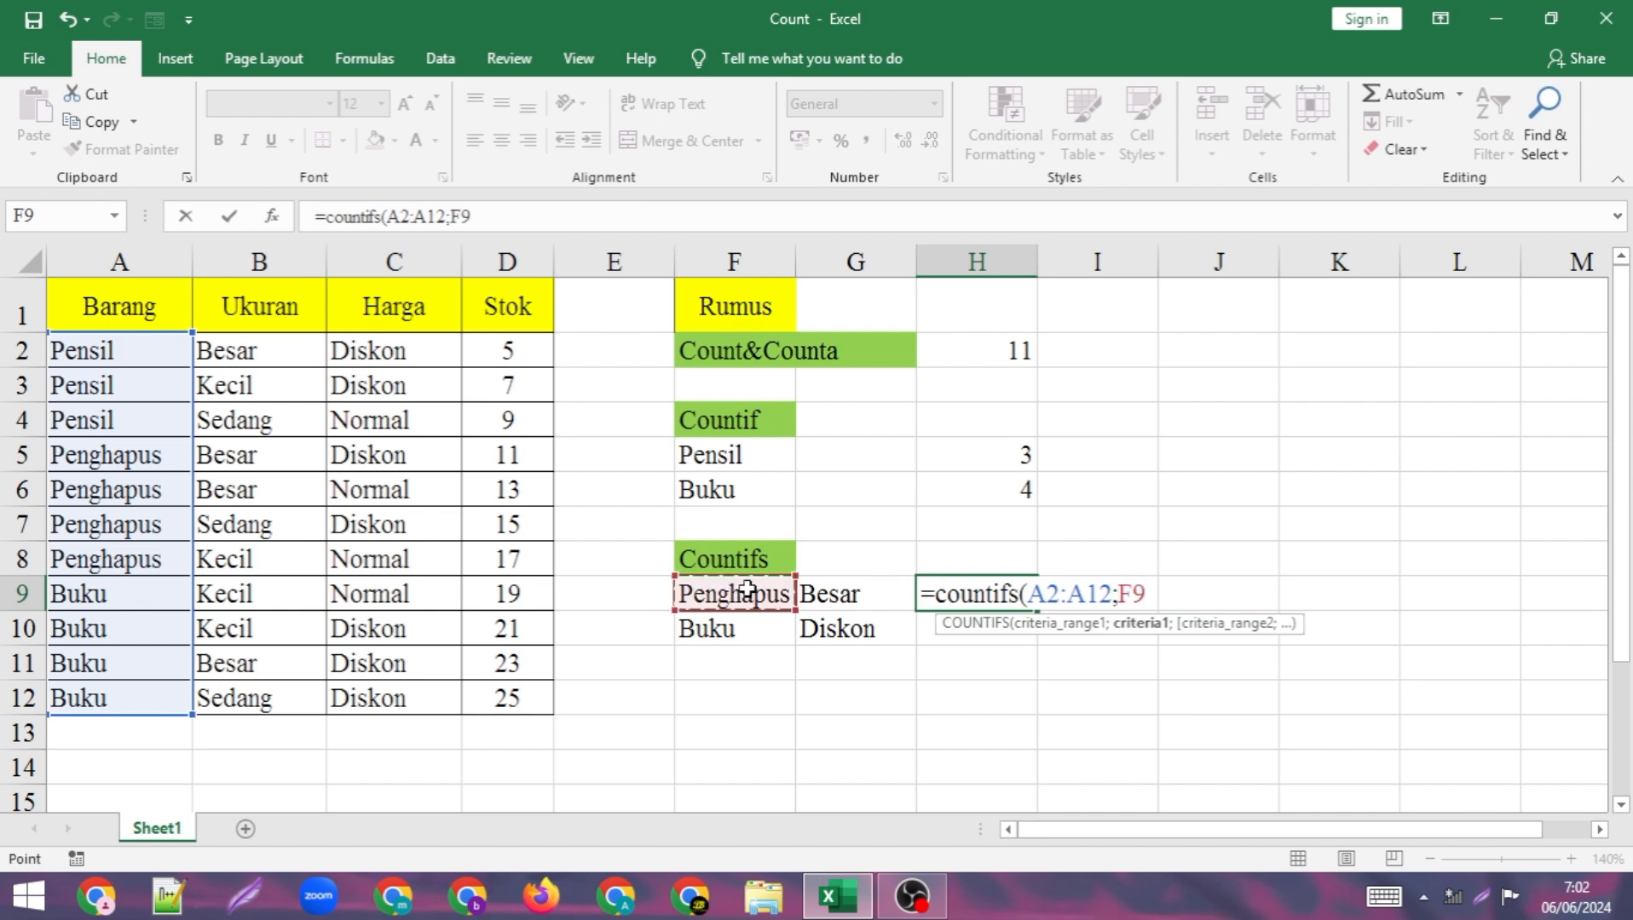
# Complete the COUNTIFS formula in H9 with B2:B12 as the second criteria range and cell G9 (Besar) as its criterion.
pyautogui.write(';')
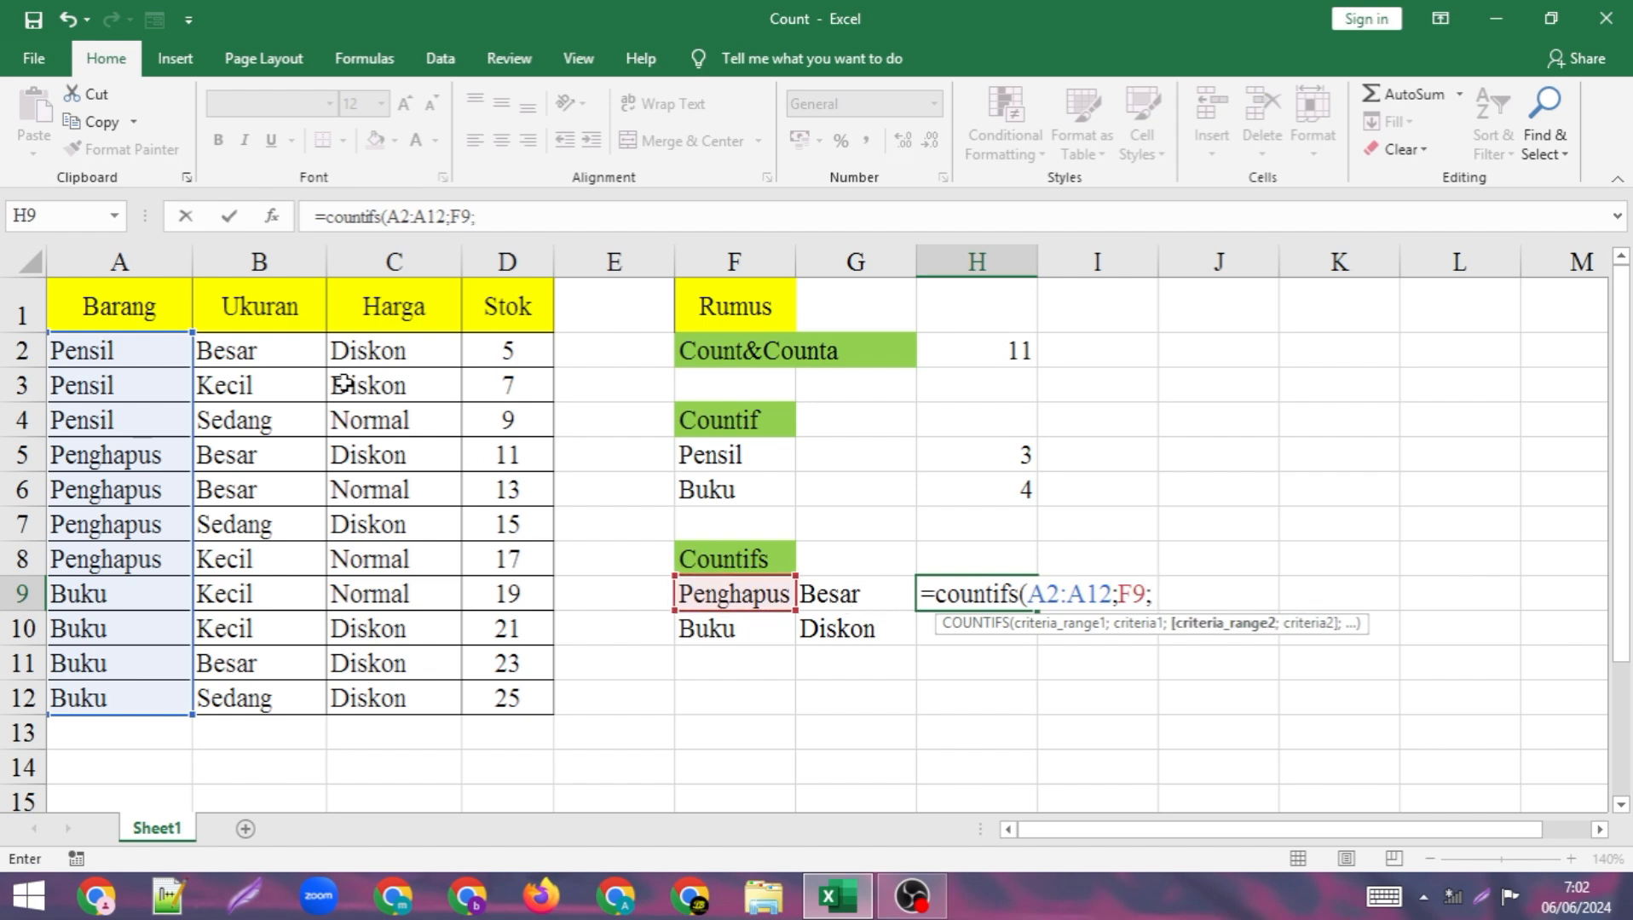
pyautogui.moveTo(273, 351); pyautogui.dragTo(262, 705)
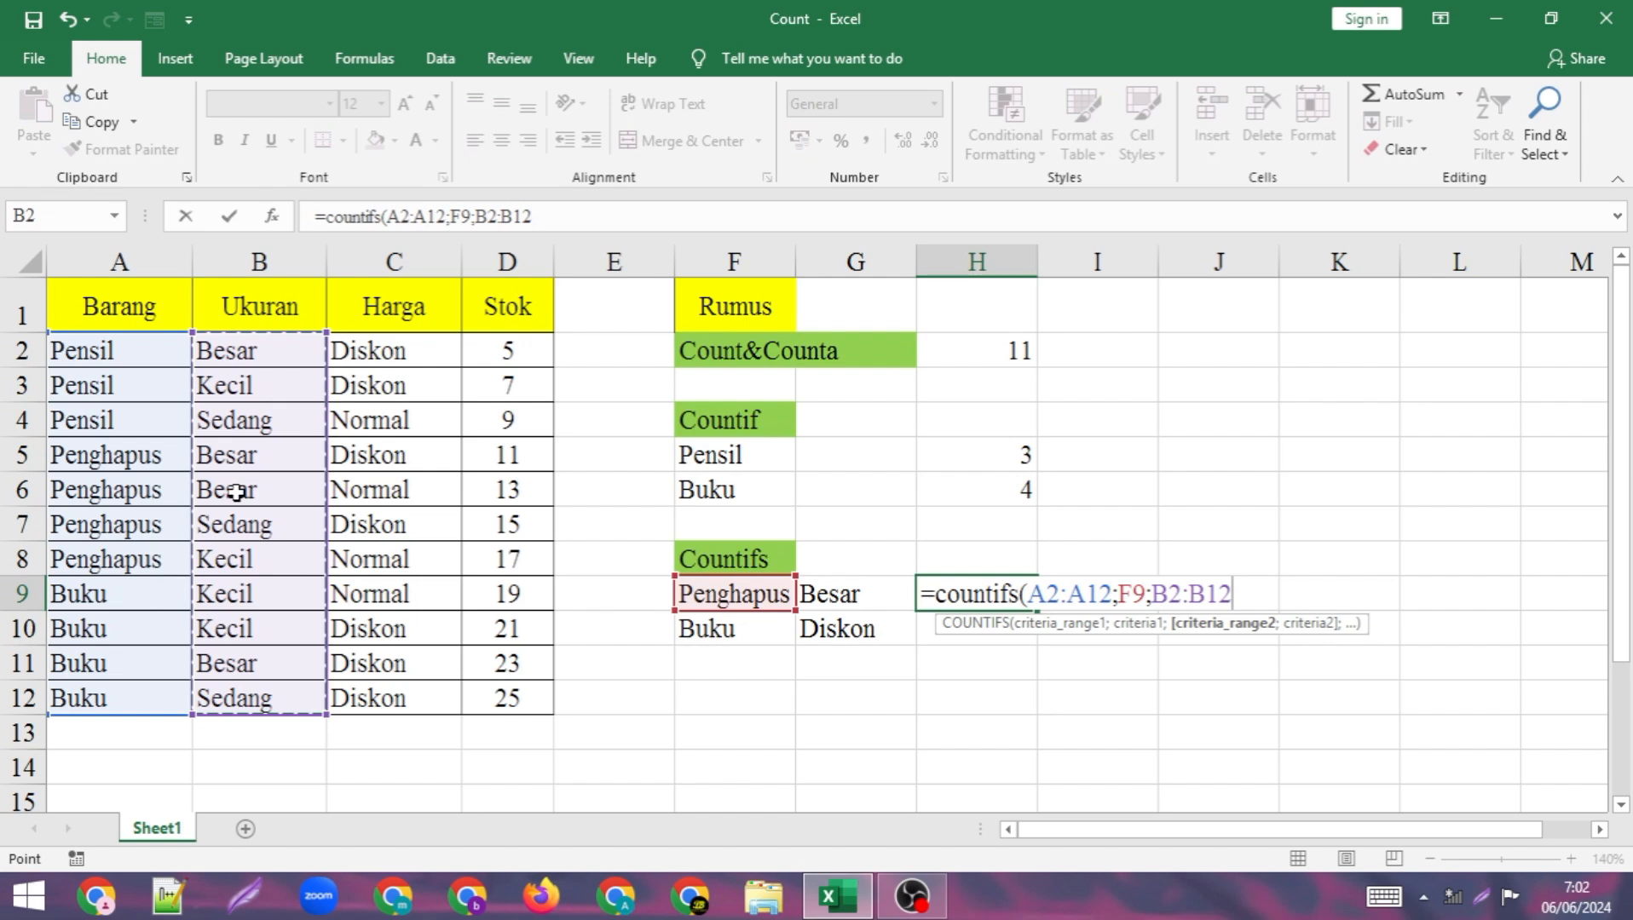
pyautogui.write(';')
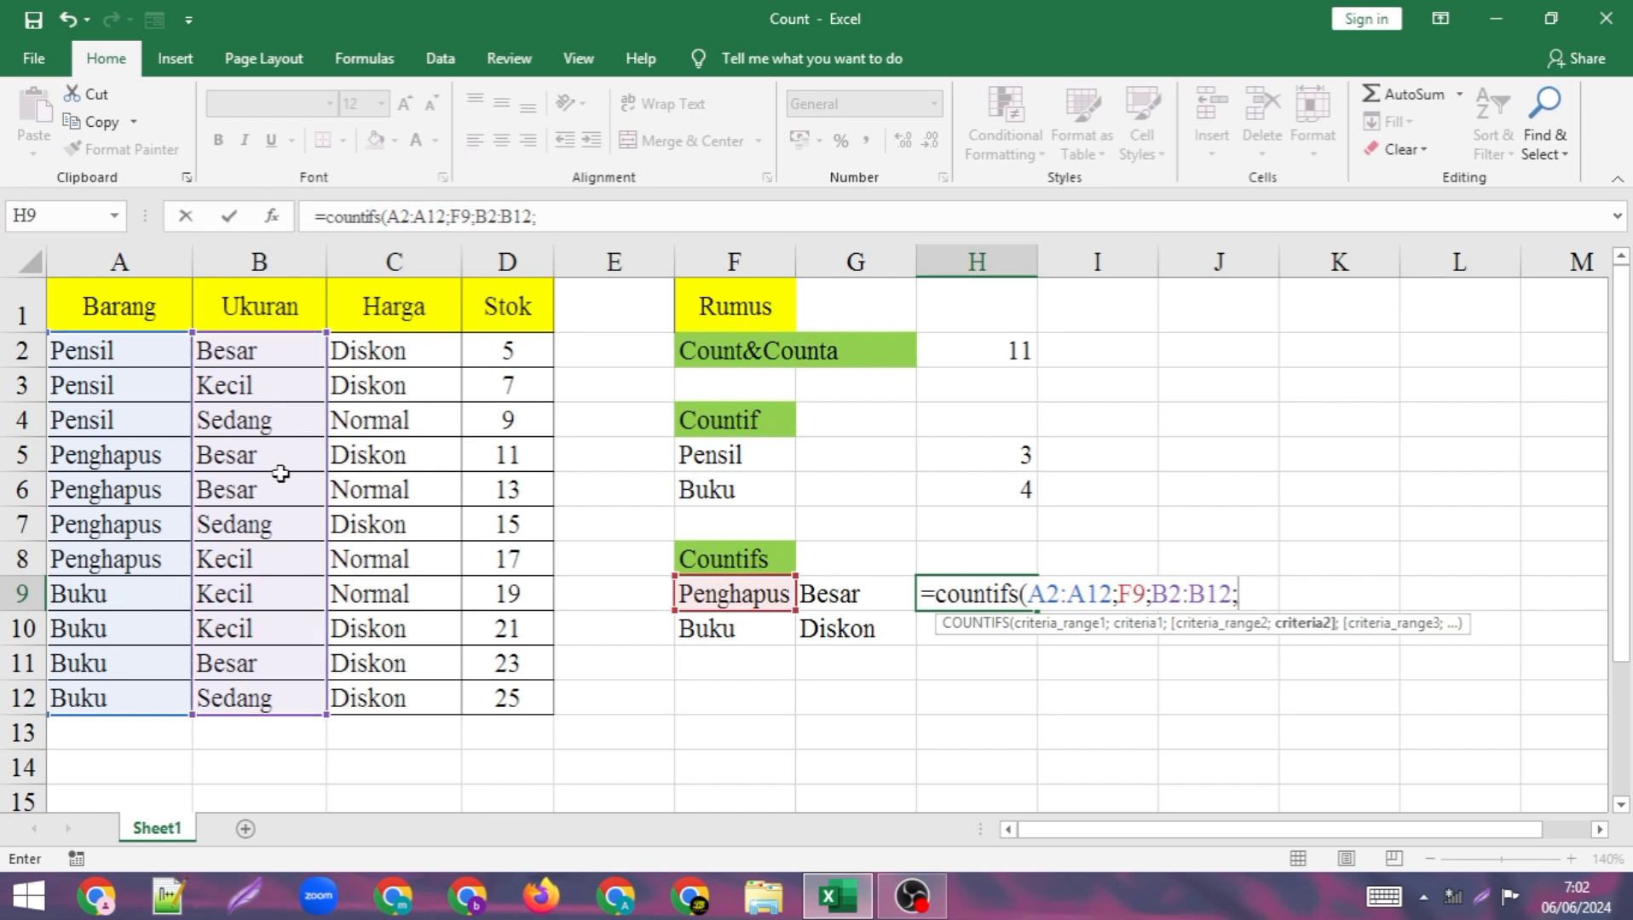
pyautogui.click(835, 597)
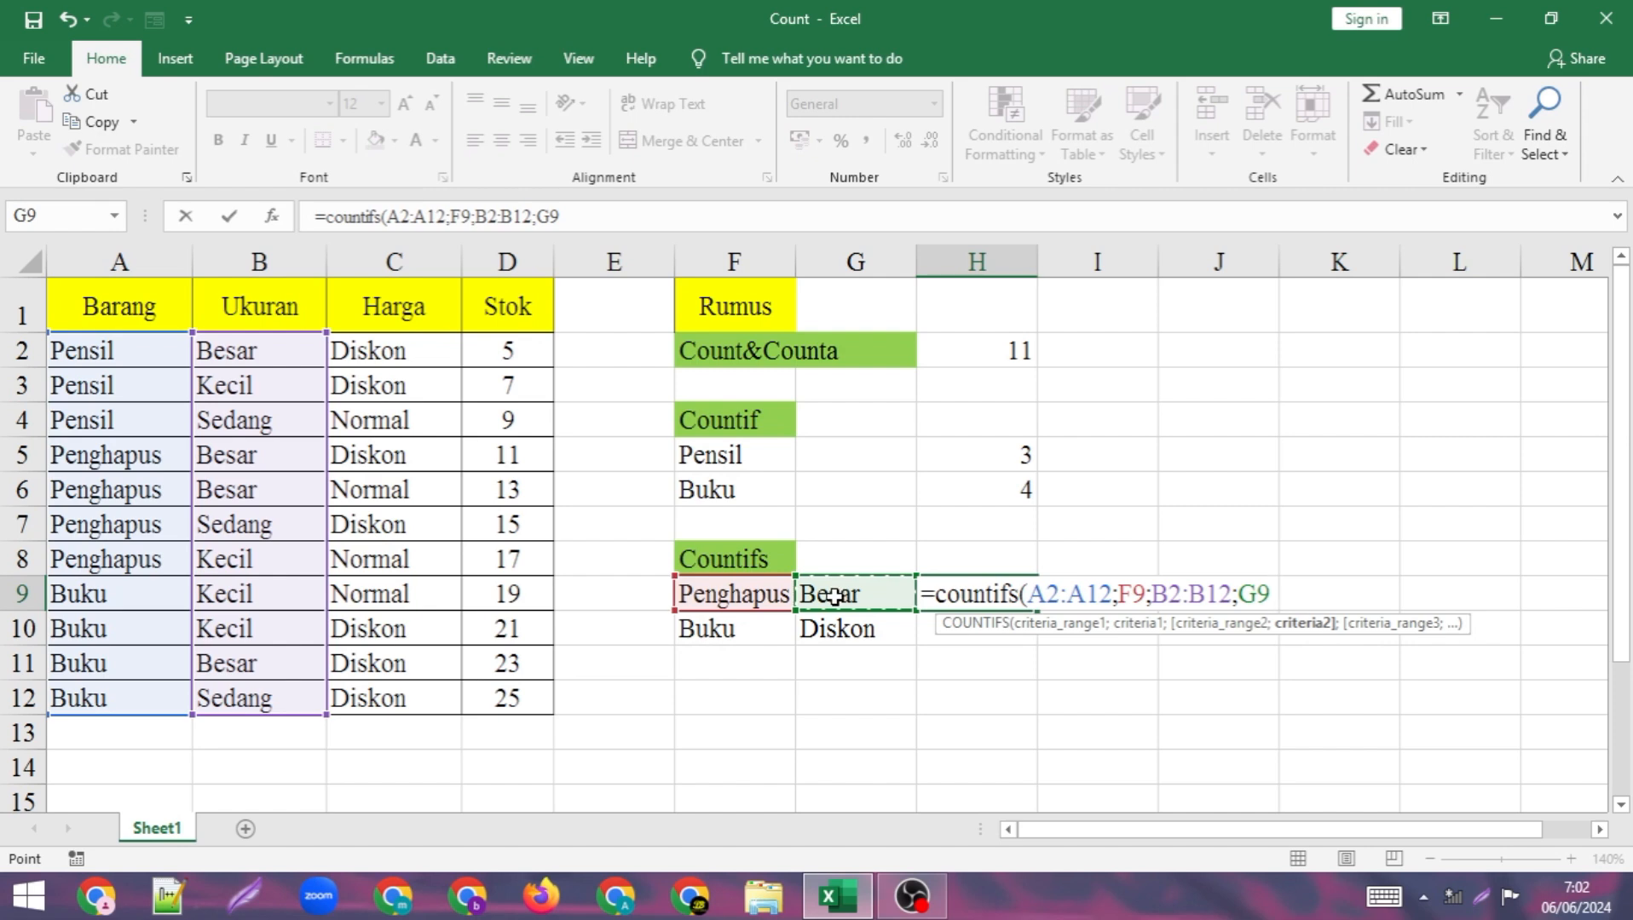
pyautogui.write(')')
pyautogui.press('Return')
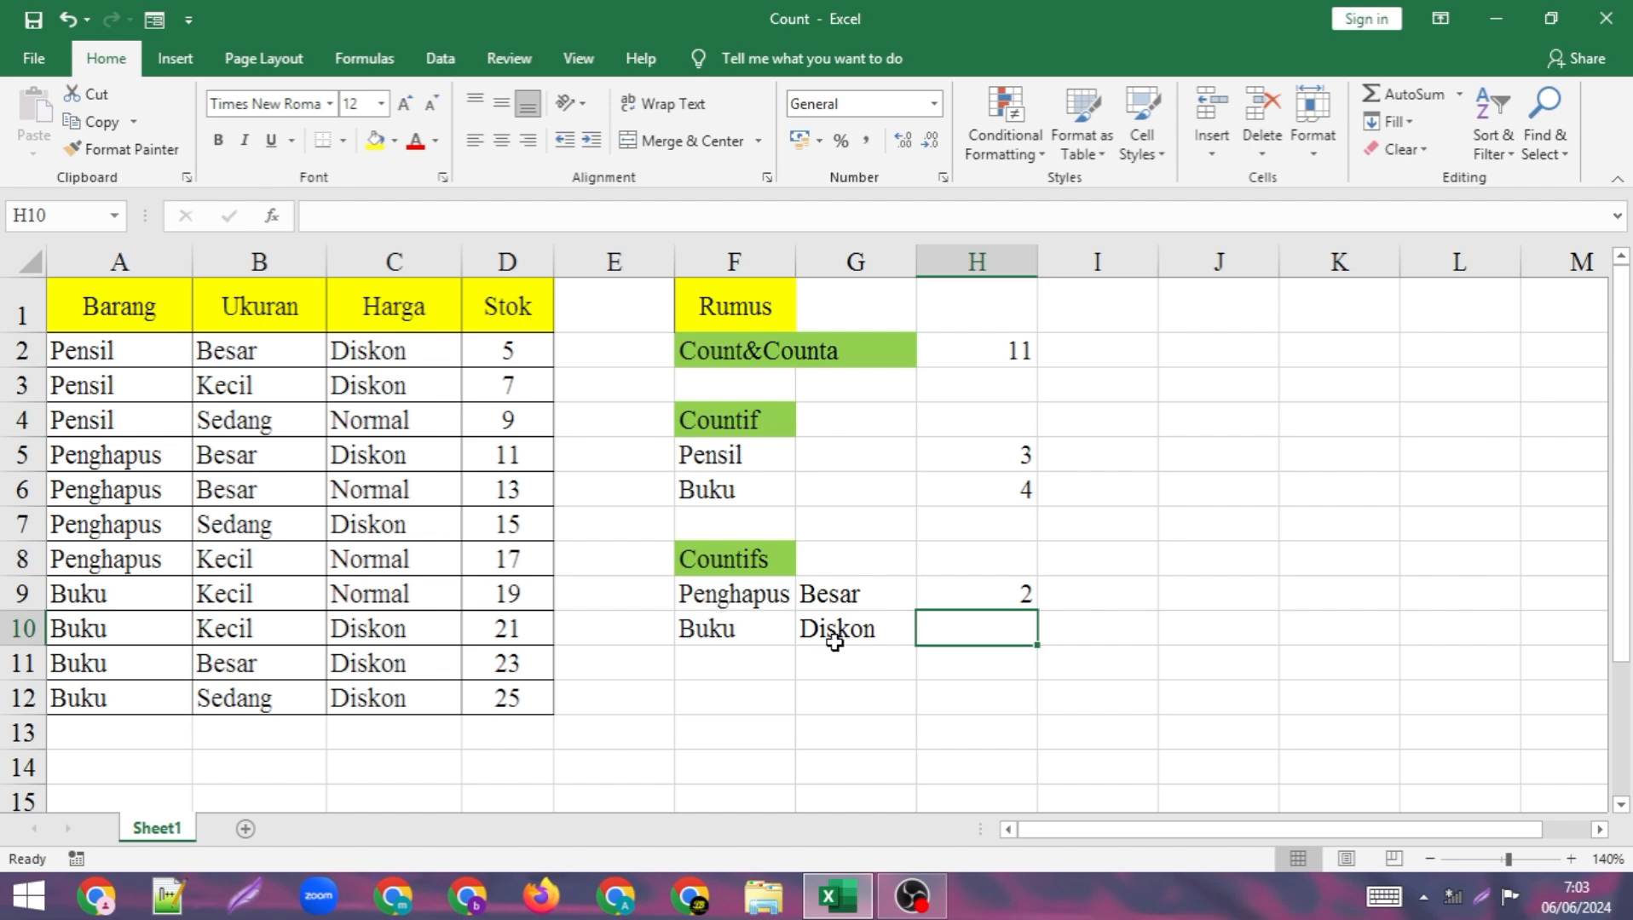
# Begin a COUNTIFS formula in H10 with A2:A12 as the first criteria range and cell F10 (Buku) as its criterion.
pyautogui.doubleClick(985, 637)
pyautogui.write('=co')
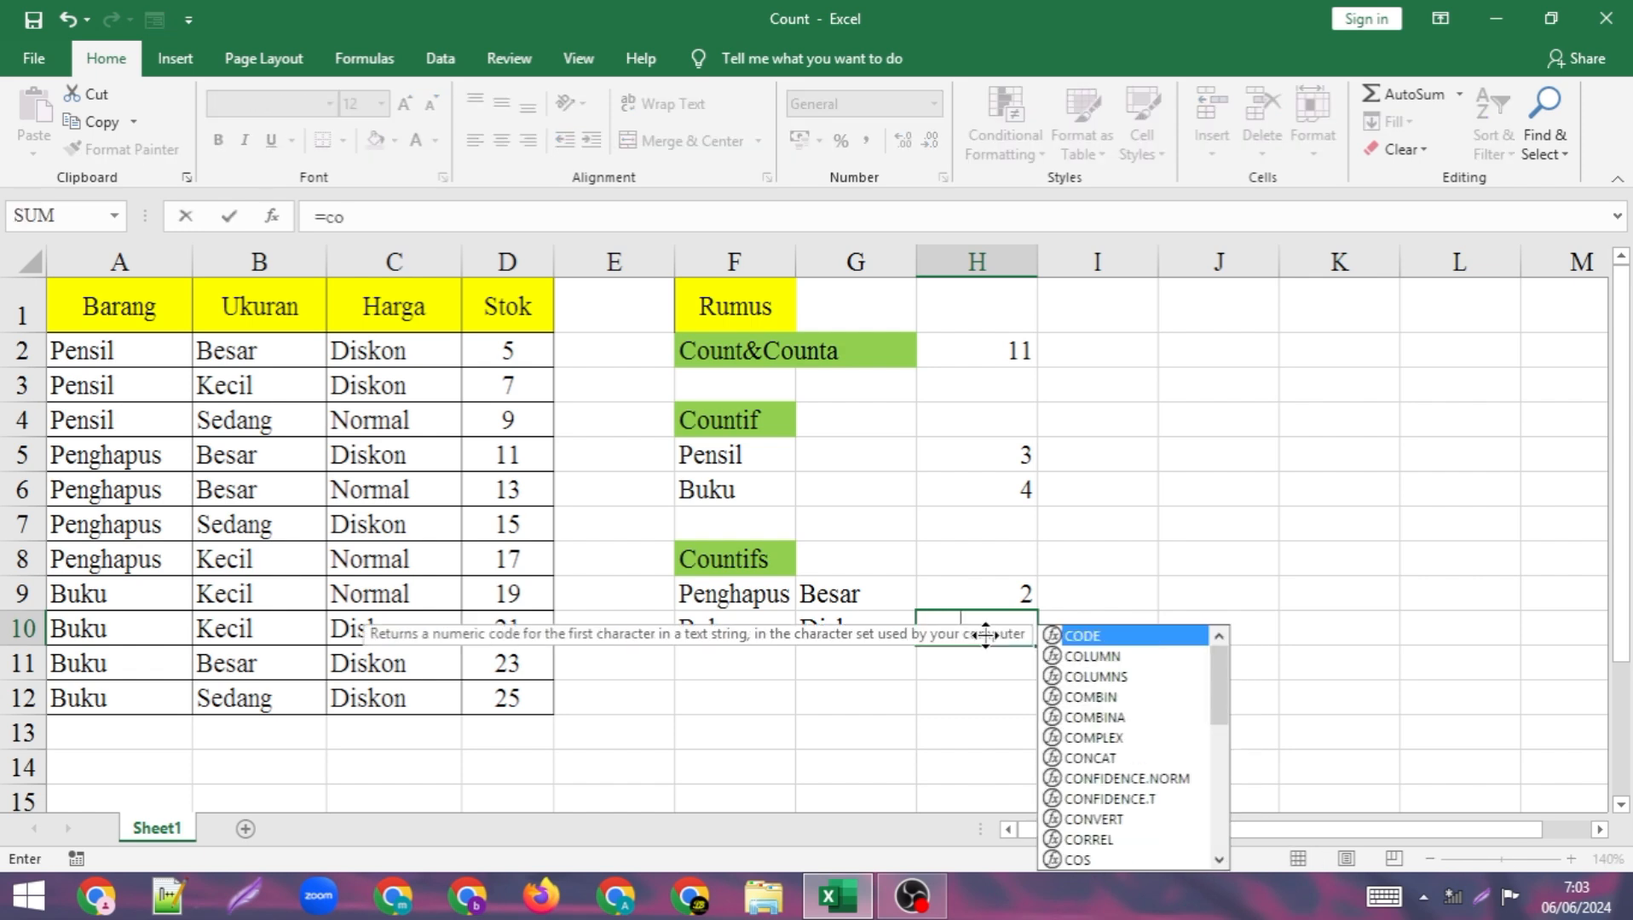
pyautogui.write('unti')
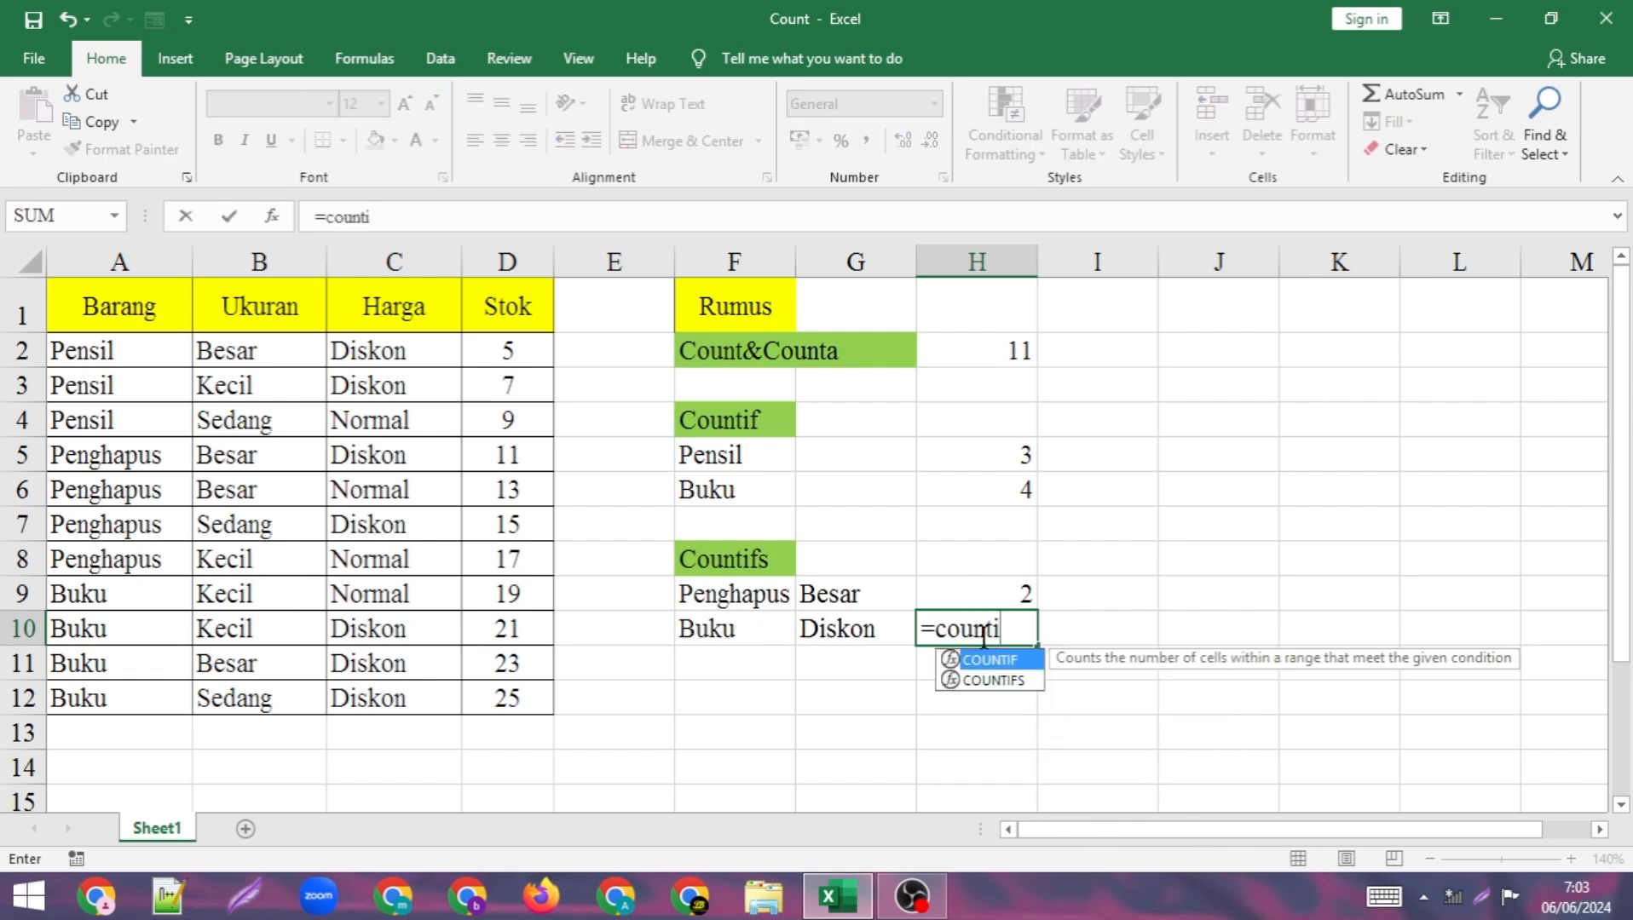
pyautogui.write('fs')
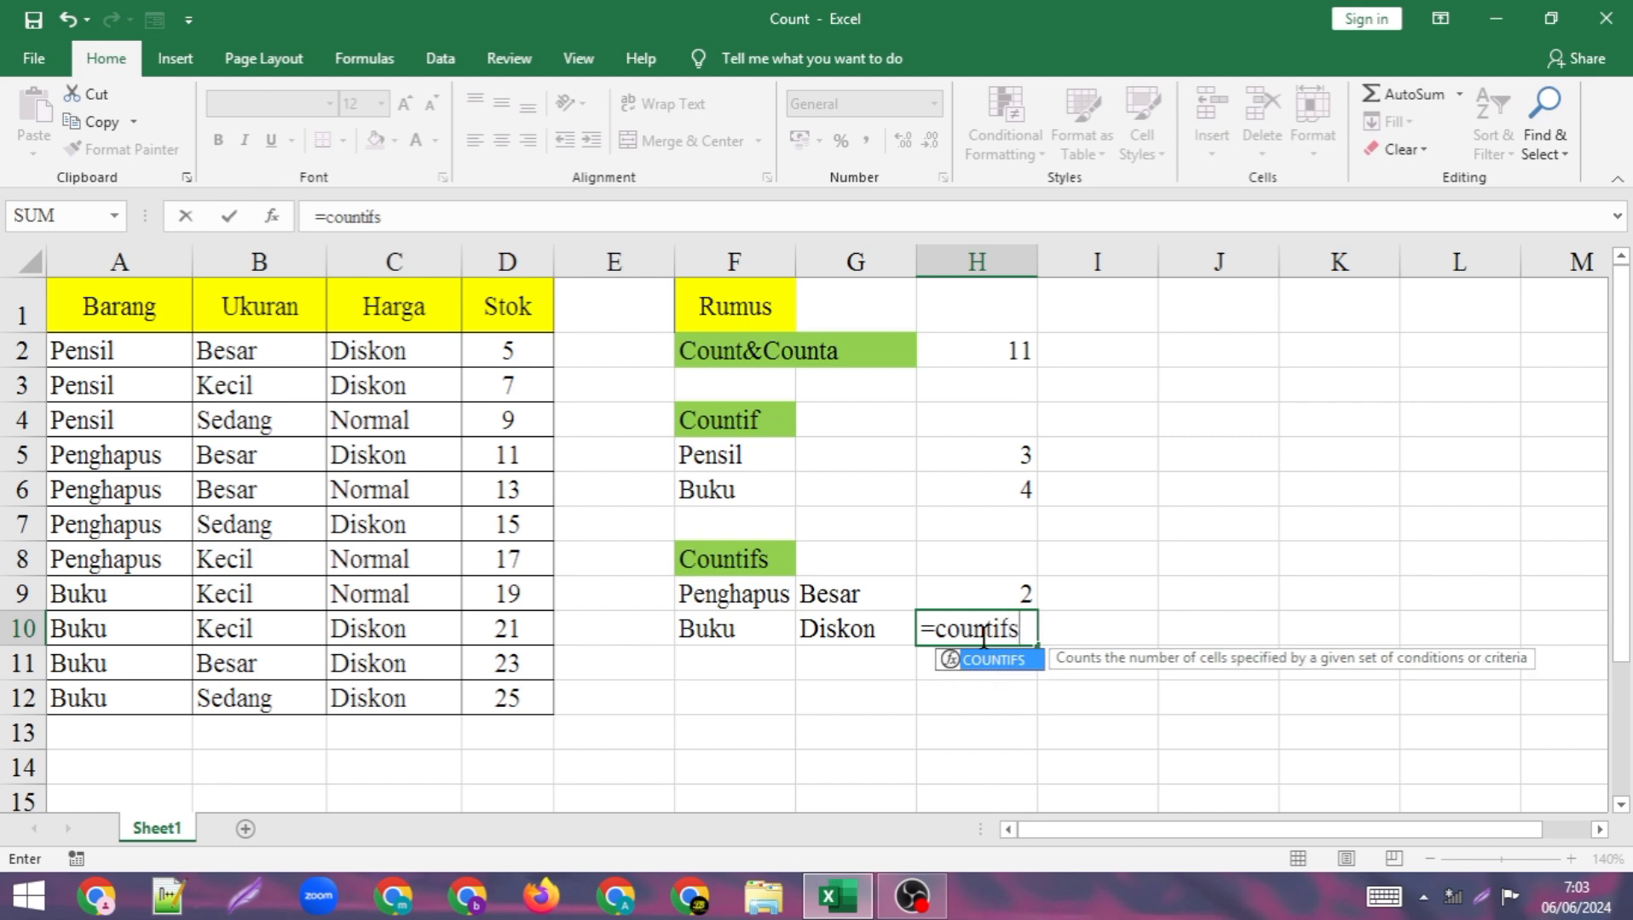
pyautogui.write('(')
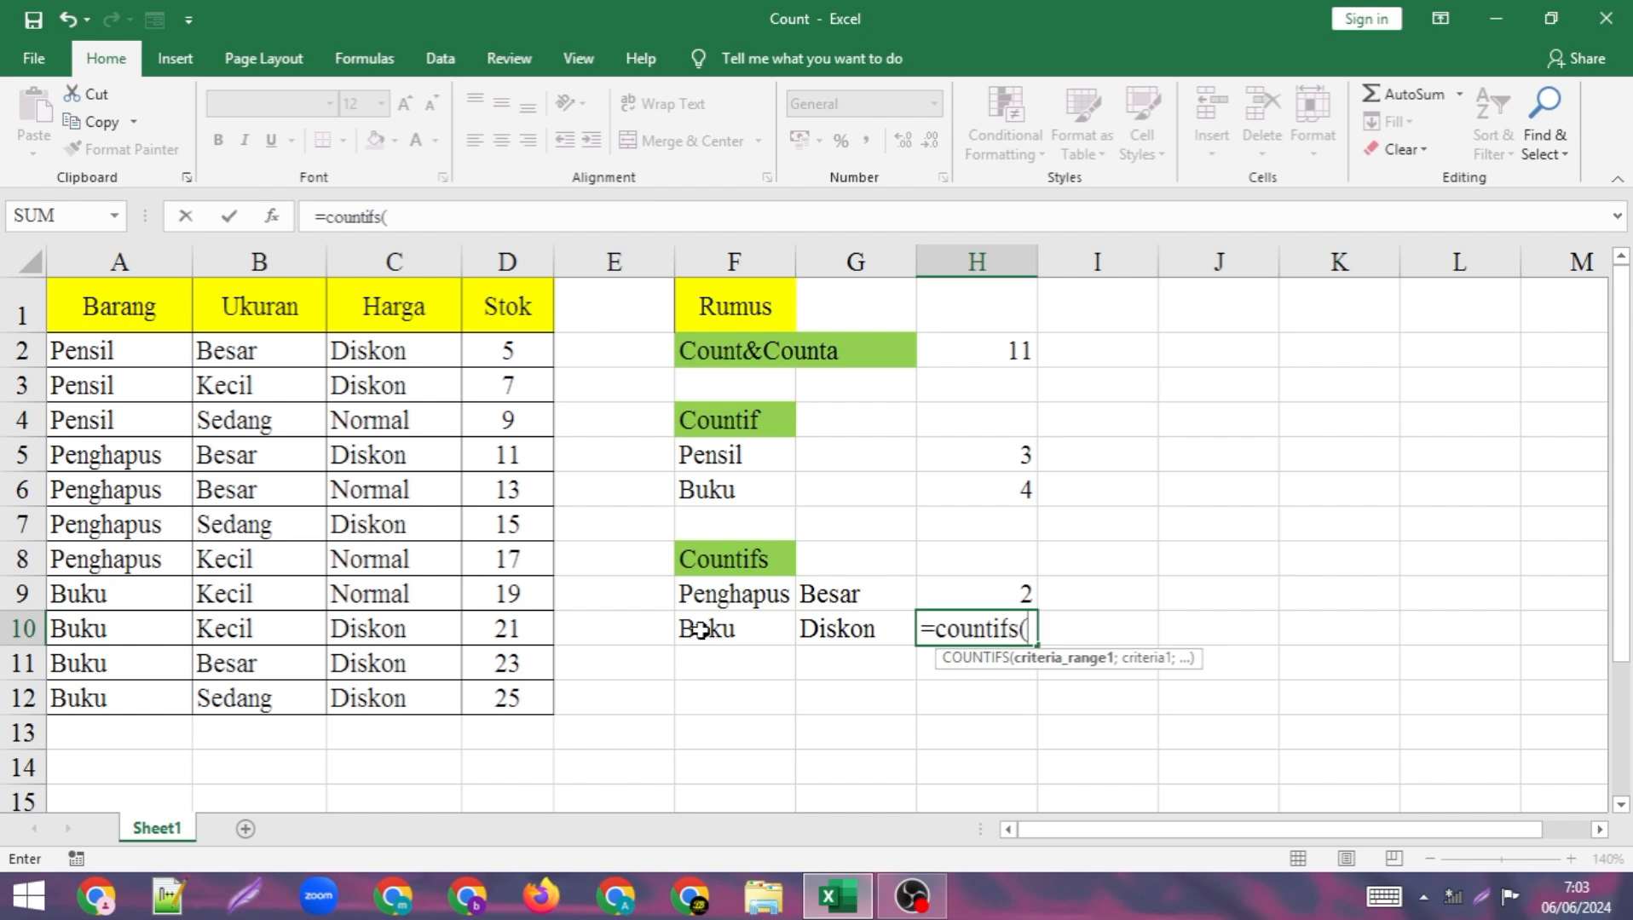
pyautogui.moveTo(129, 356); pyautogui.dragTo(136, 700)
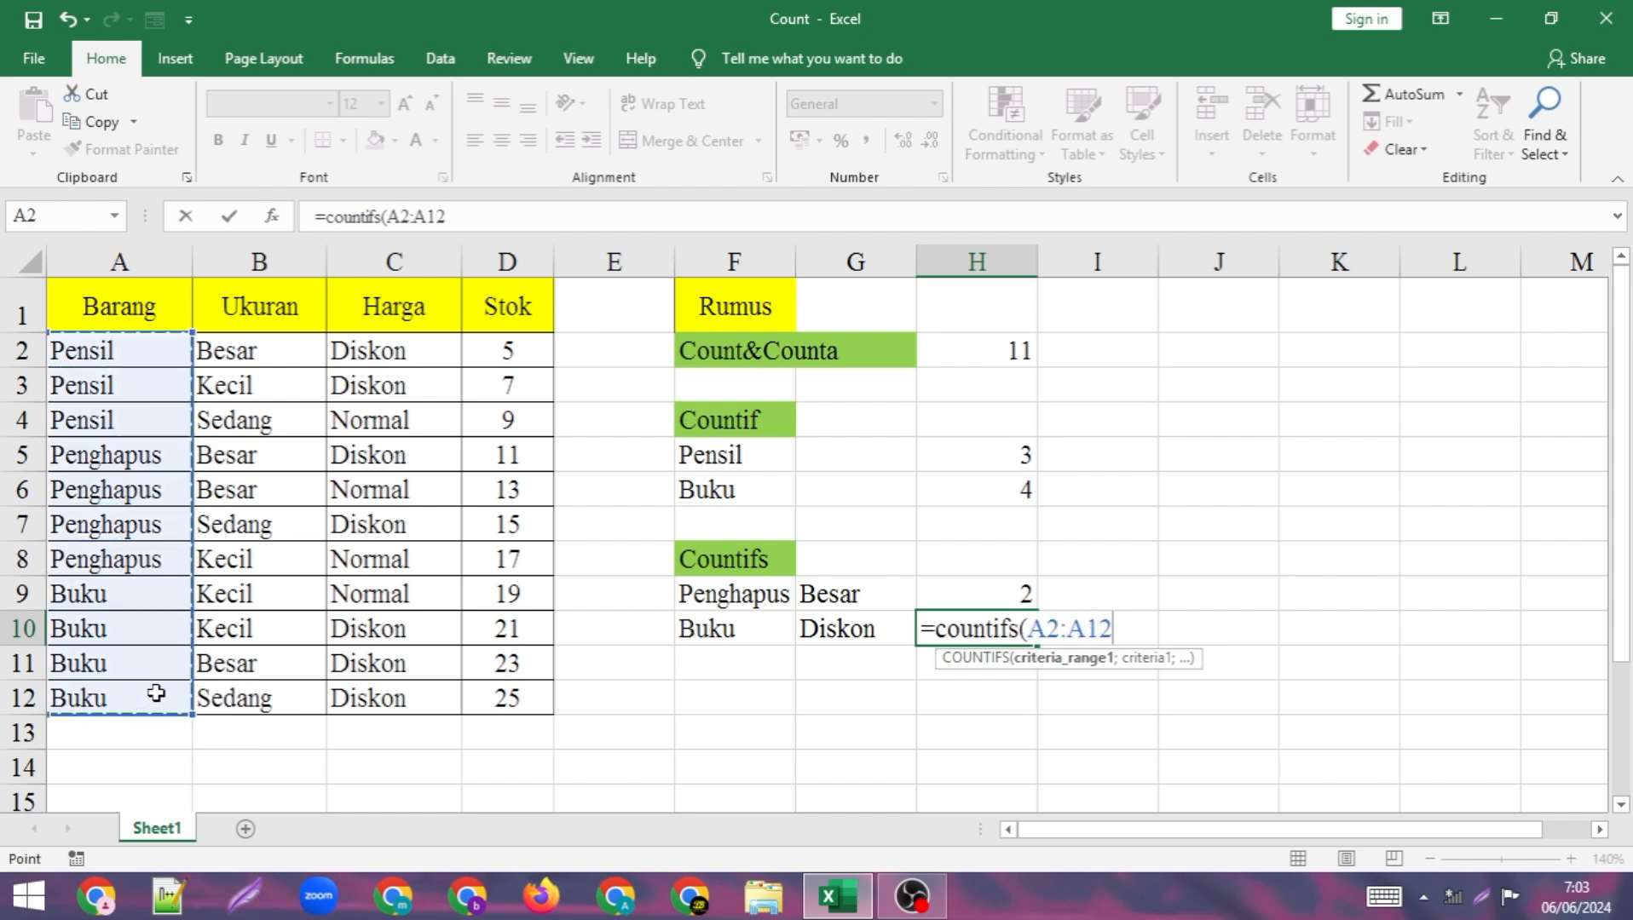
pyautogui.write(';')
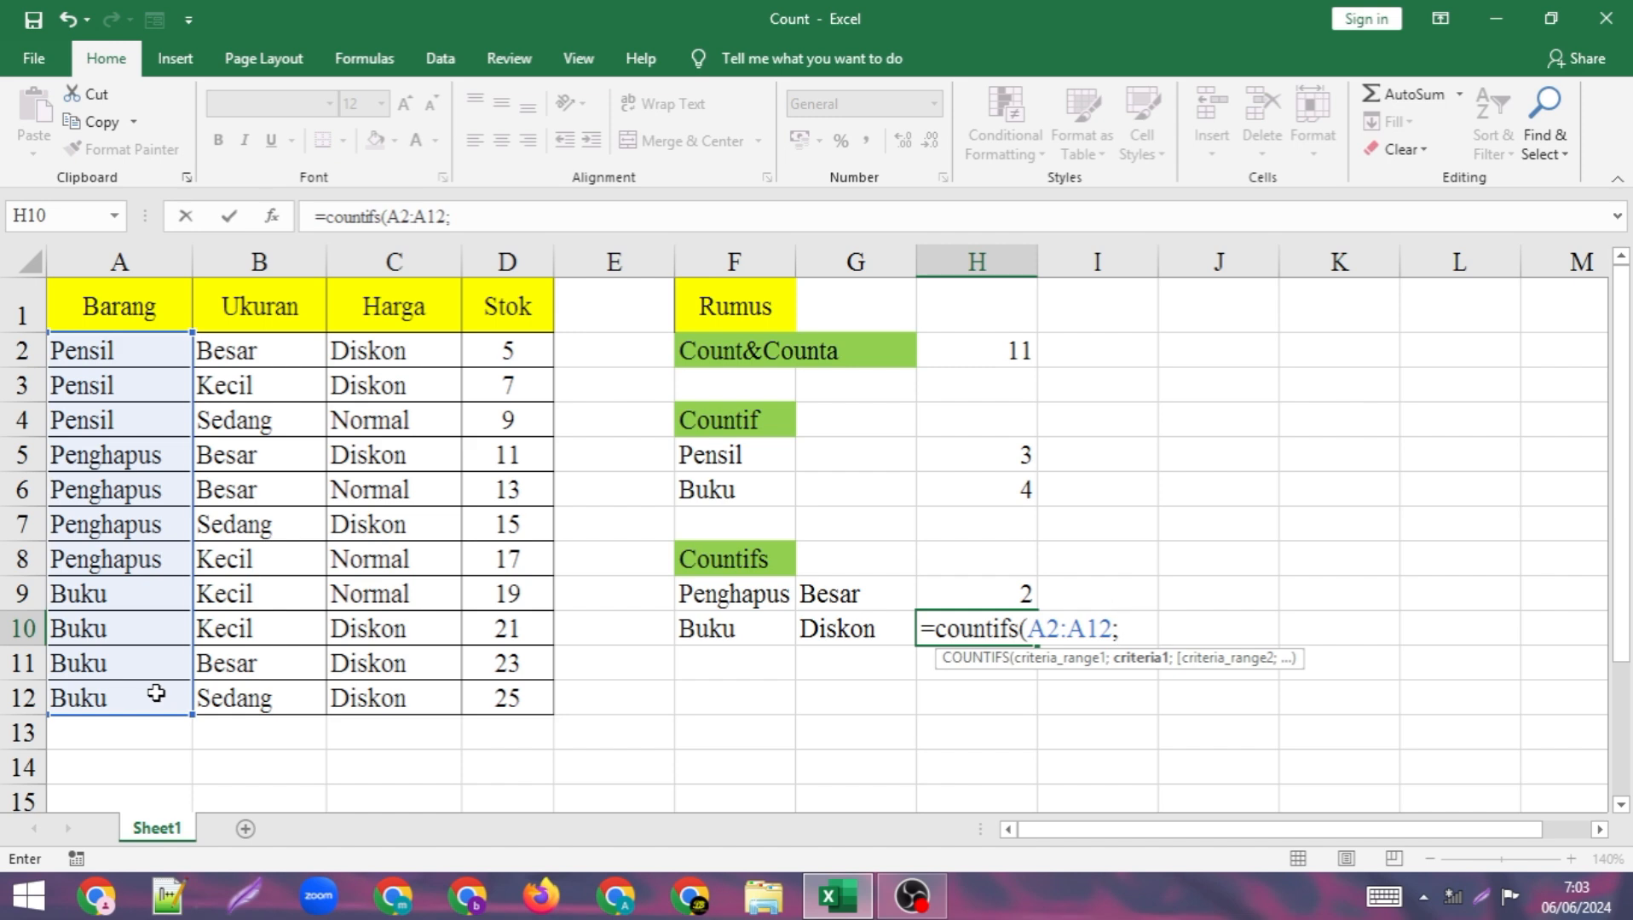
pyautogui.click(729, 629)
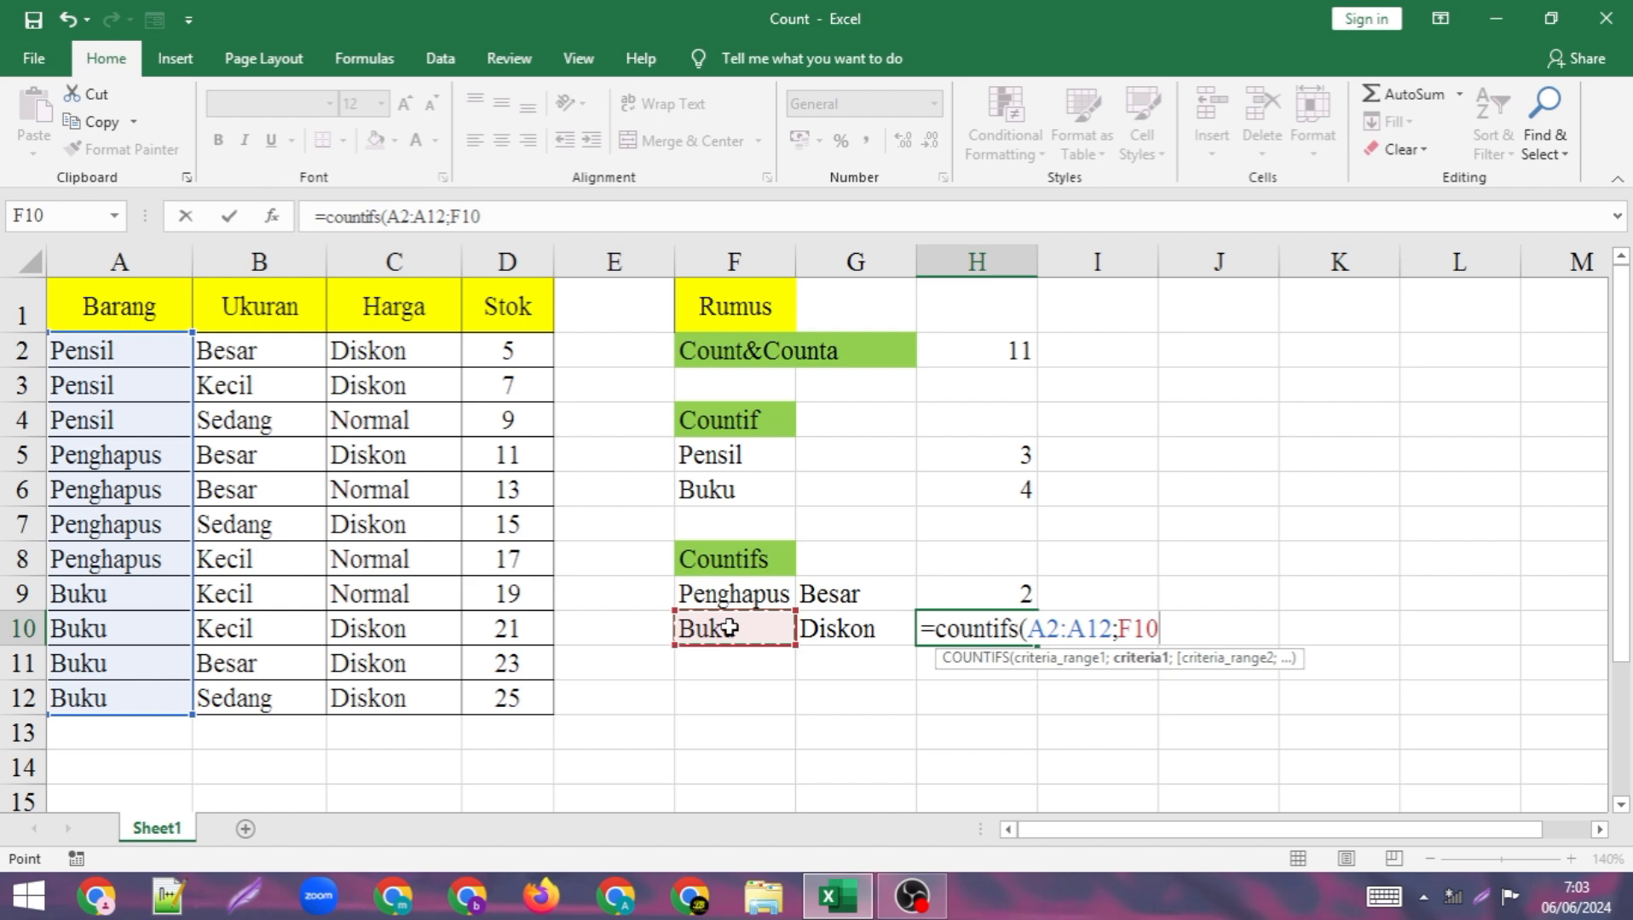
# Complete the COUNTIFS formula in H10 with C2:C12 as the second criteria range and cell G10 (Diskon) as its criterion.
pyautogui.write(';')
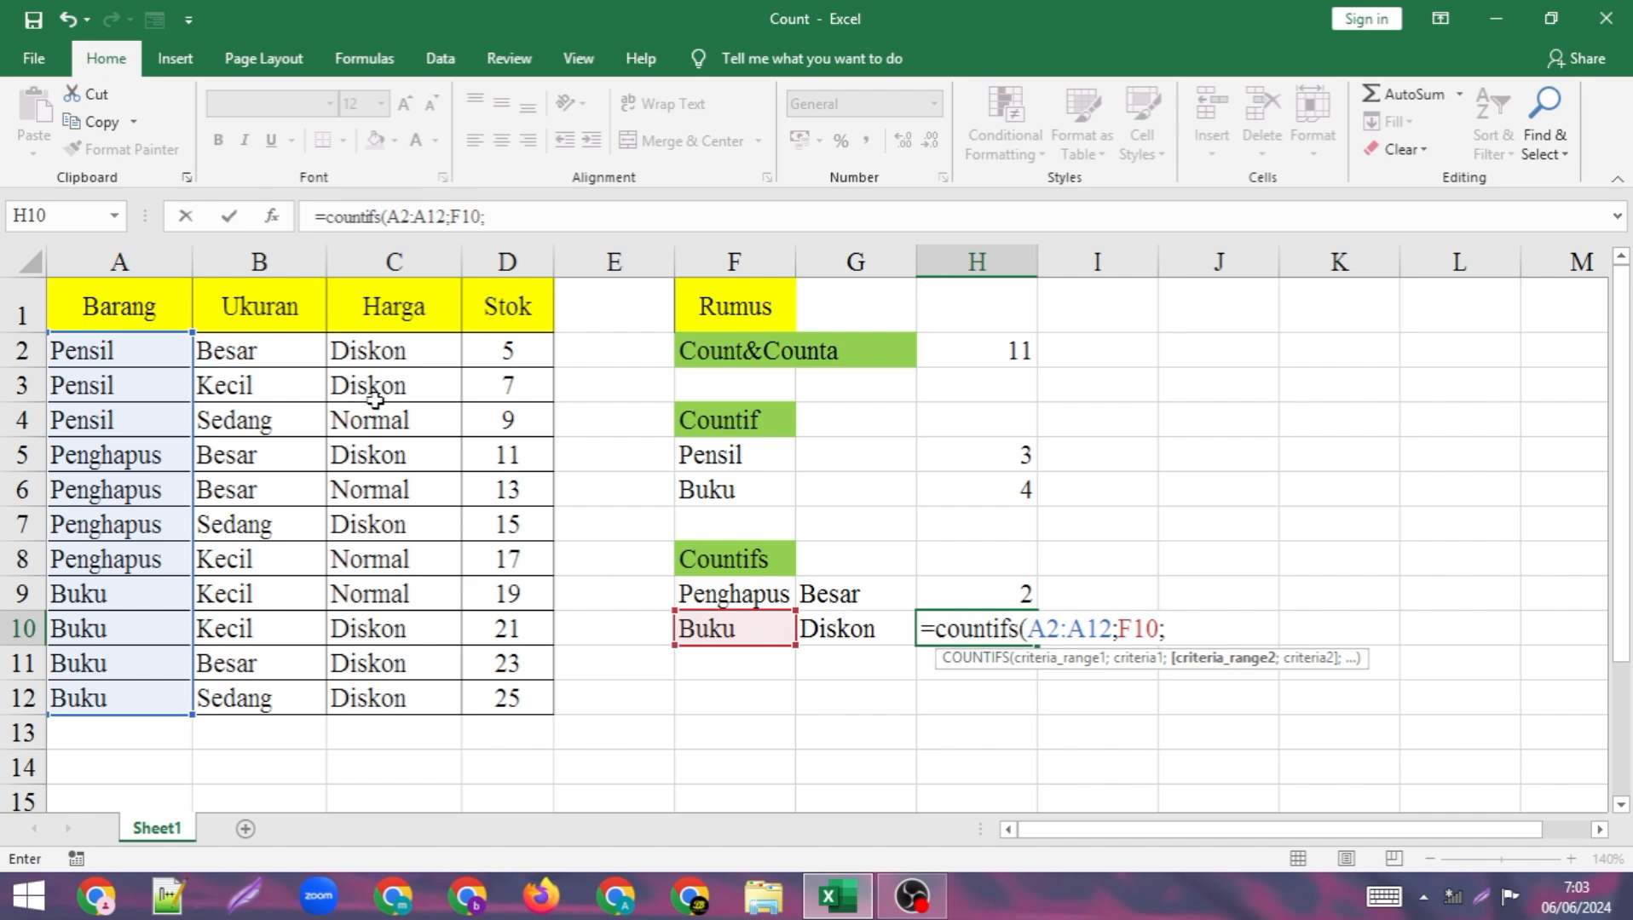
pyautogui.moveTo(366, 350); pyautogui.dragTo(388, 707)
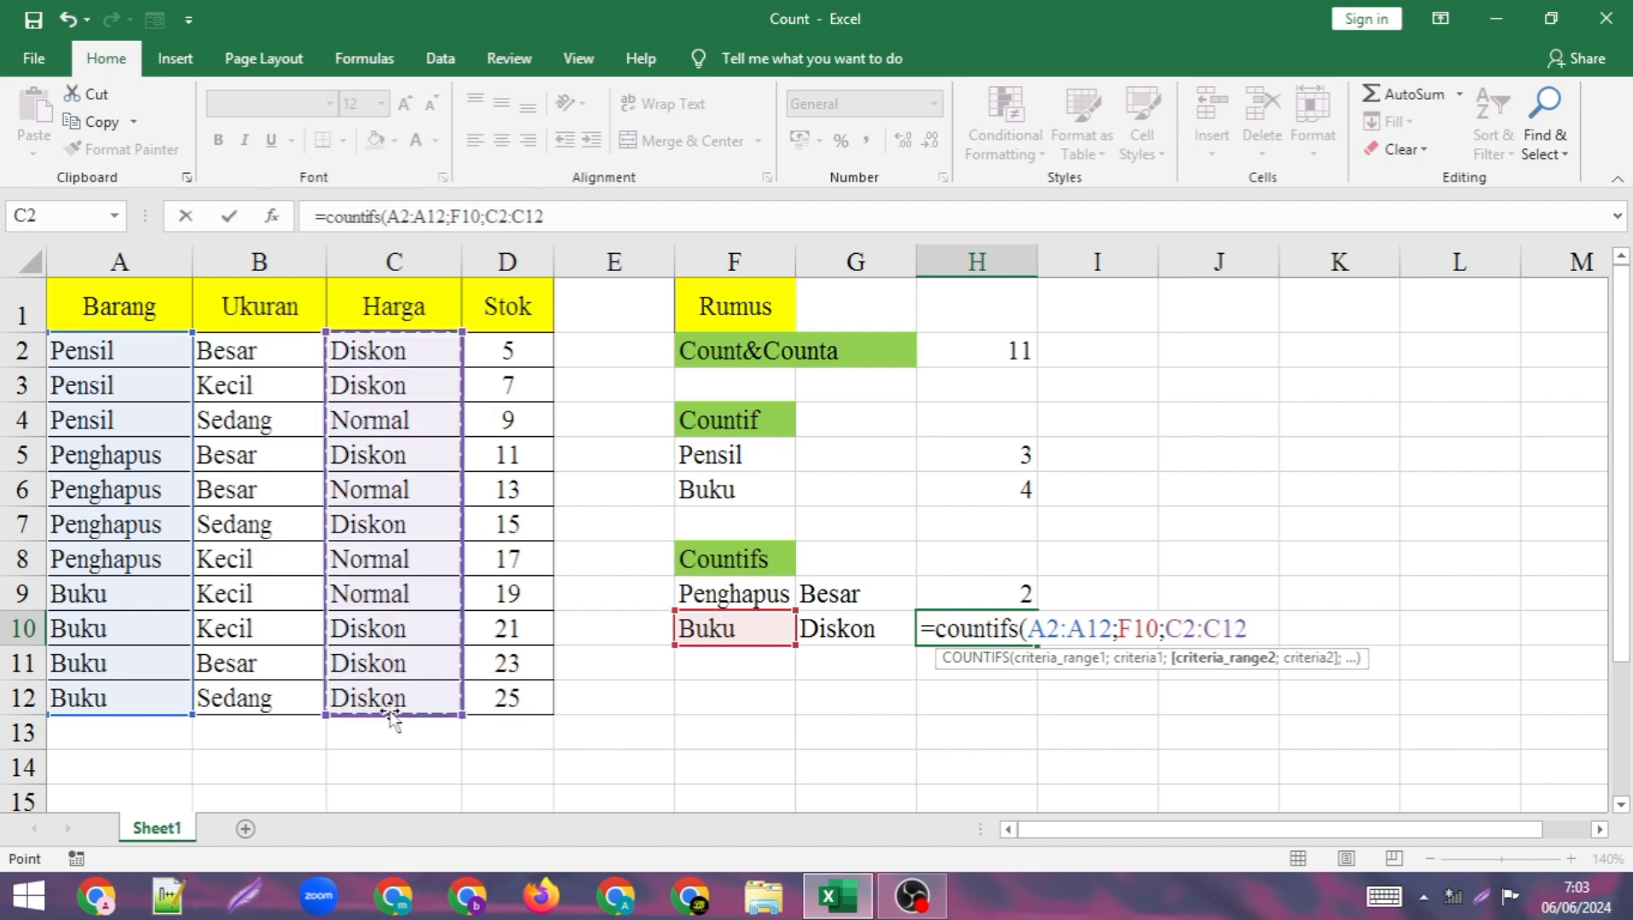
pyautogui.write(';')
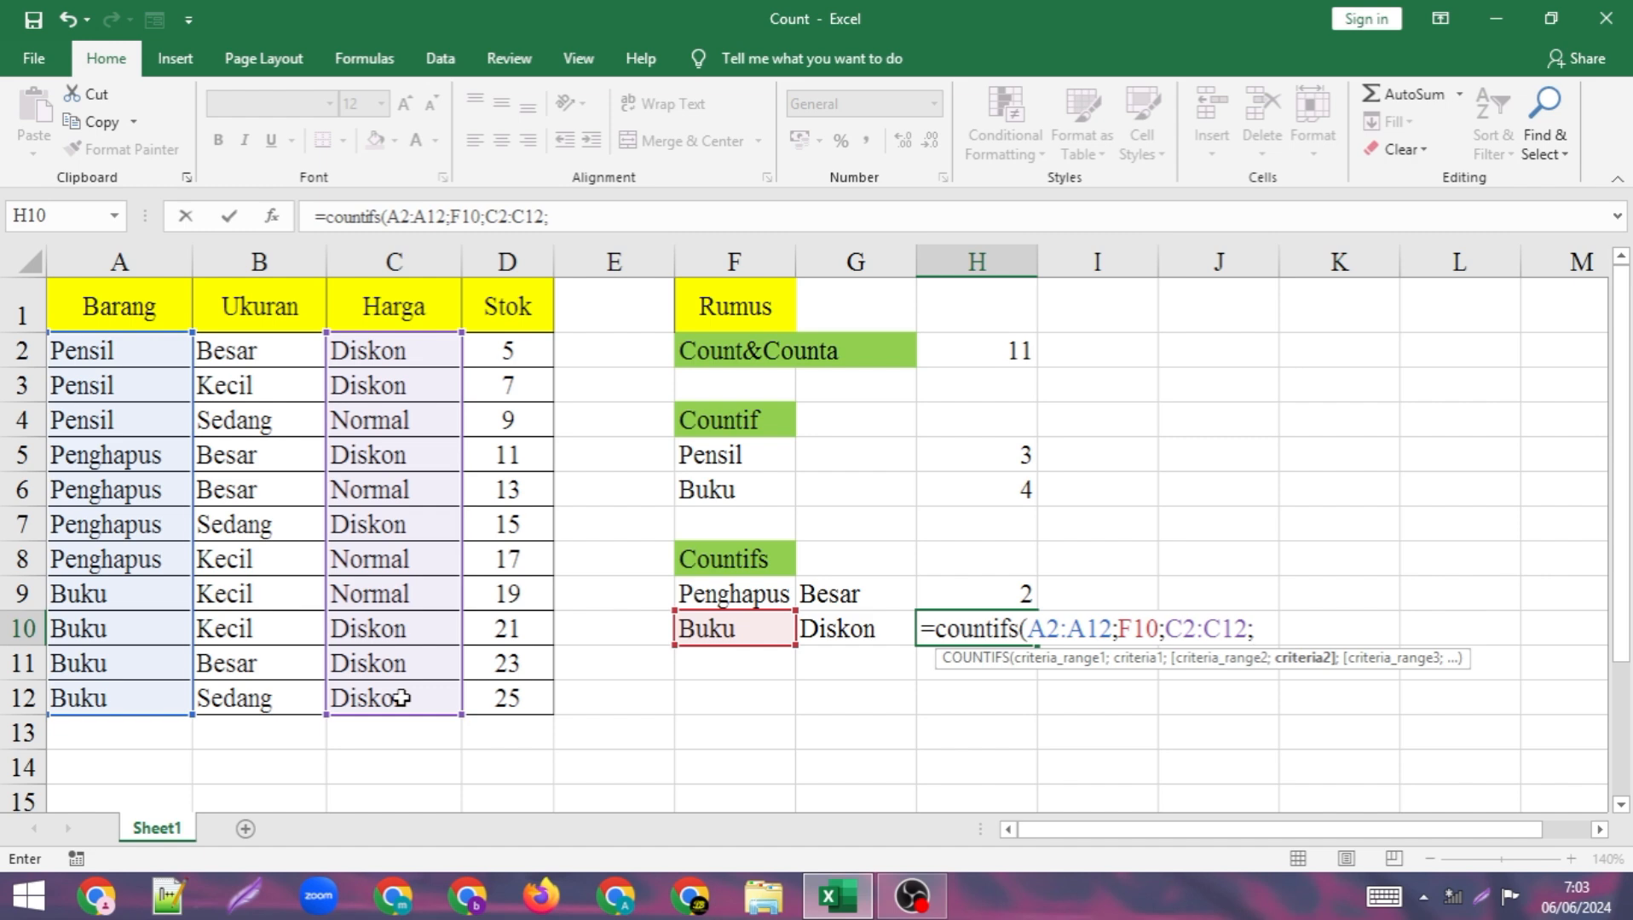
pyautogui.click(834, 635)
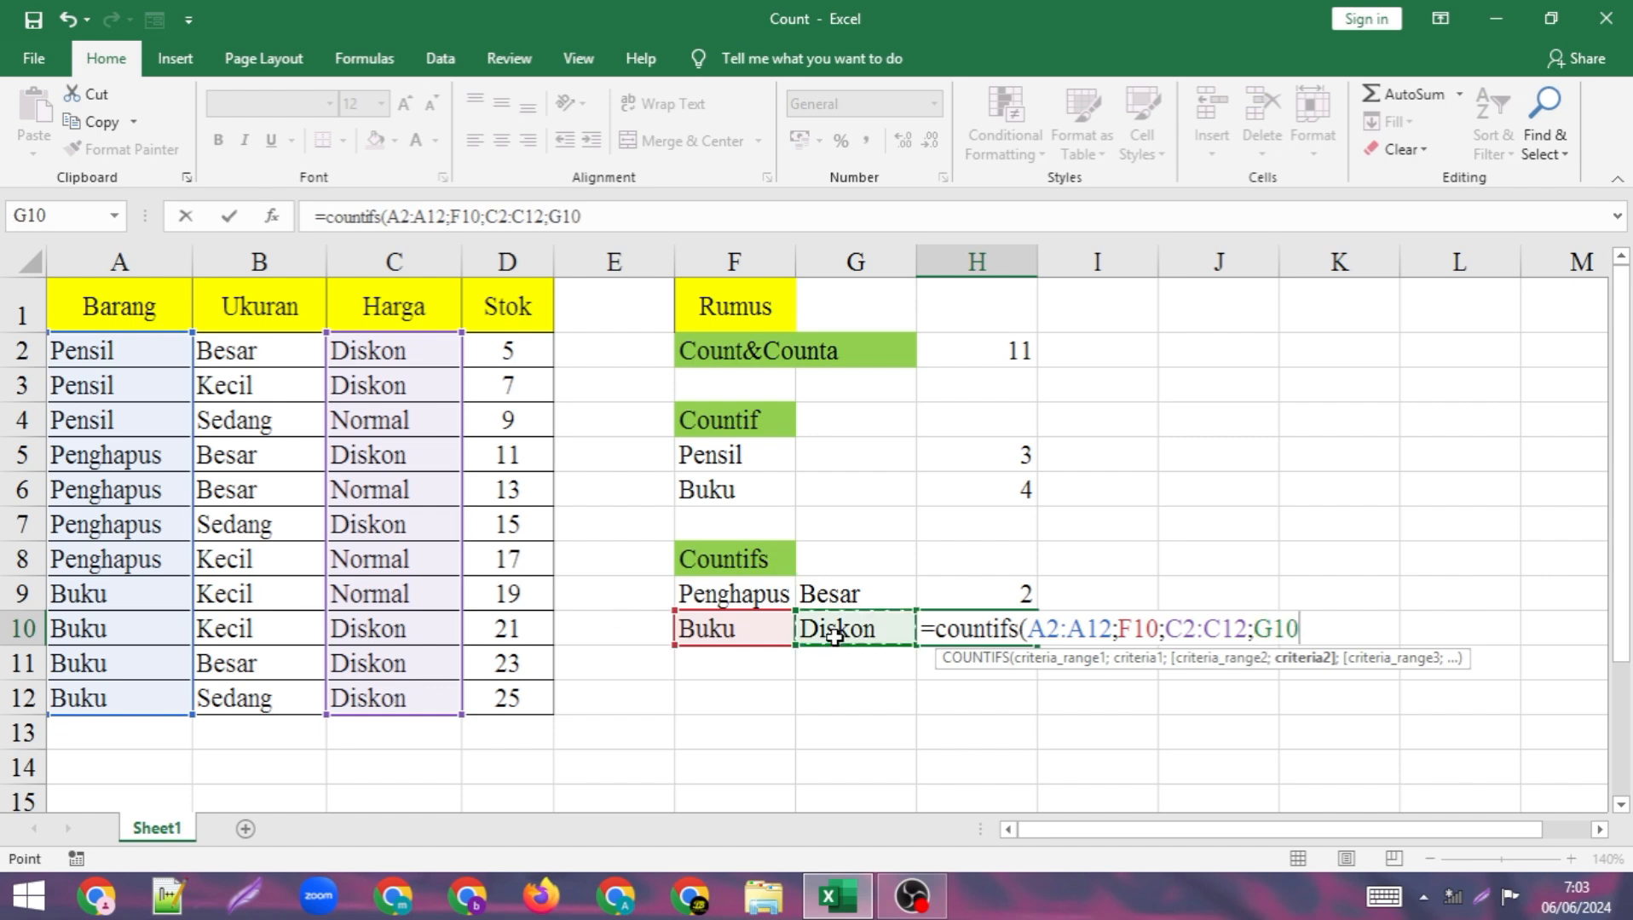
pyautogui.write(')')
pyautogui.press('Return')
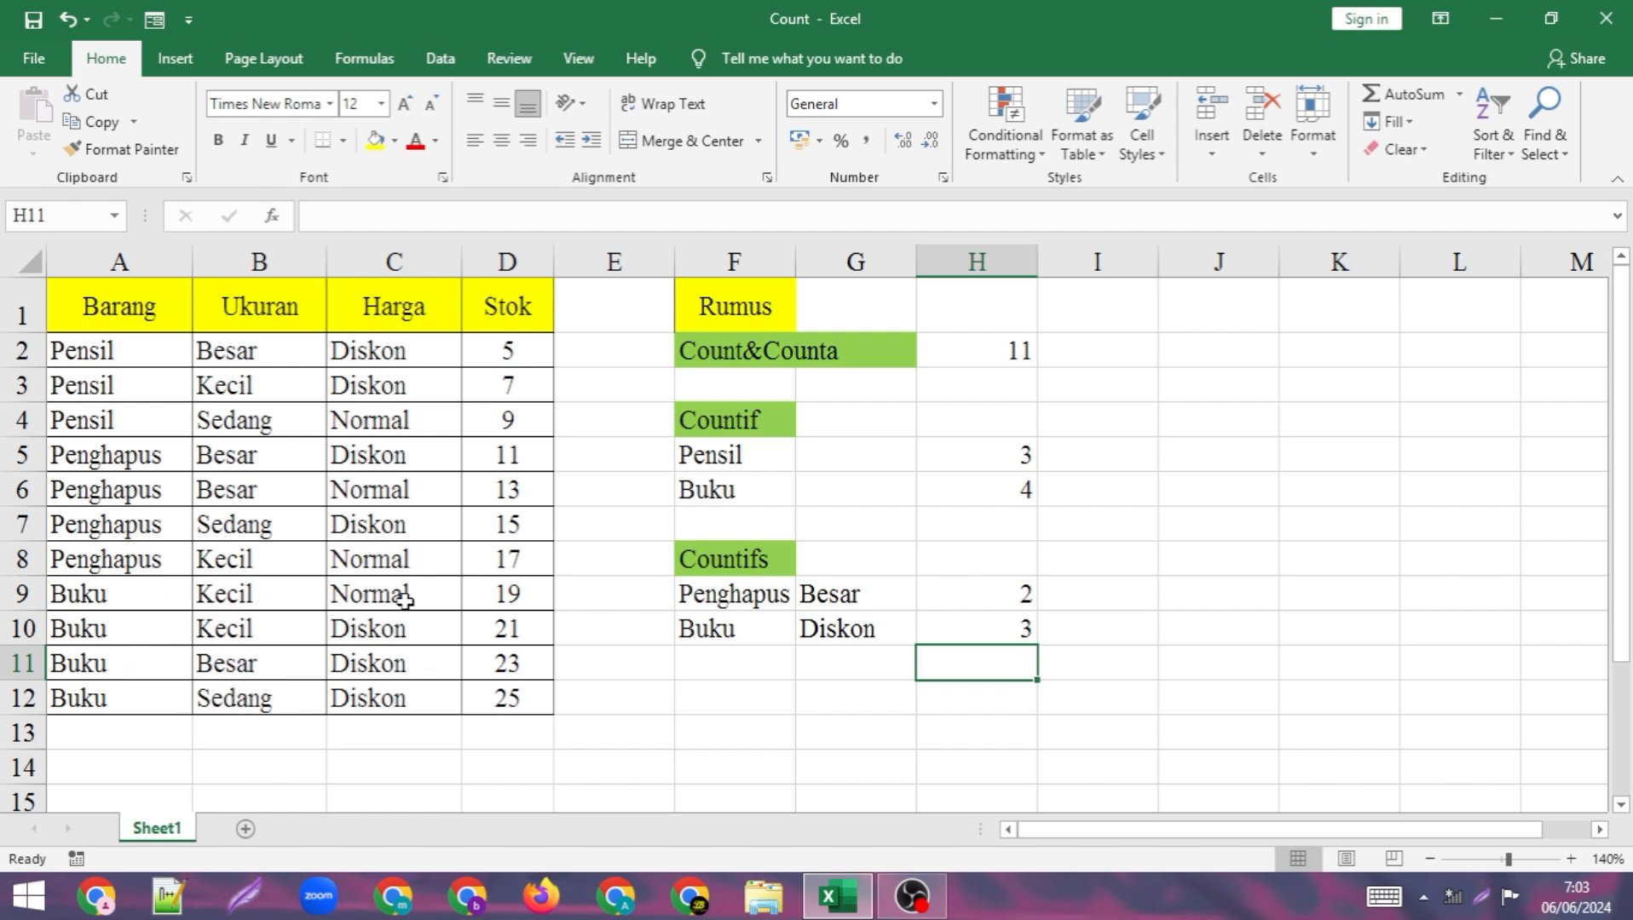
pyautogui.click(1107, 557)
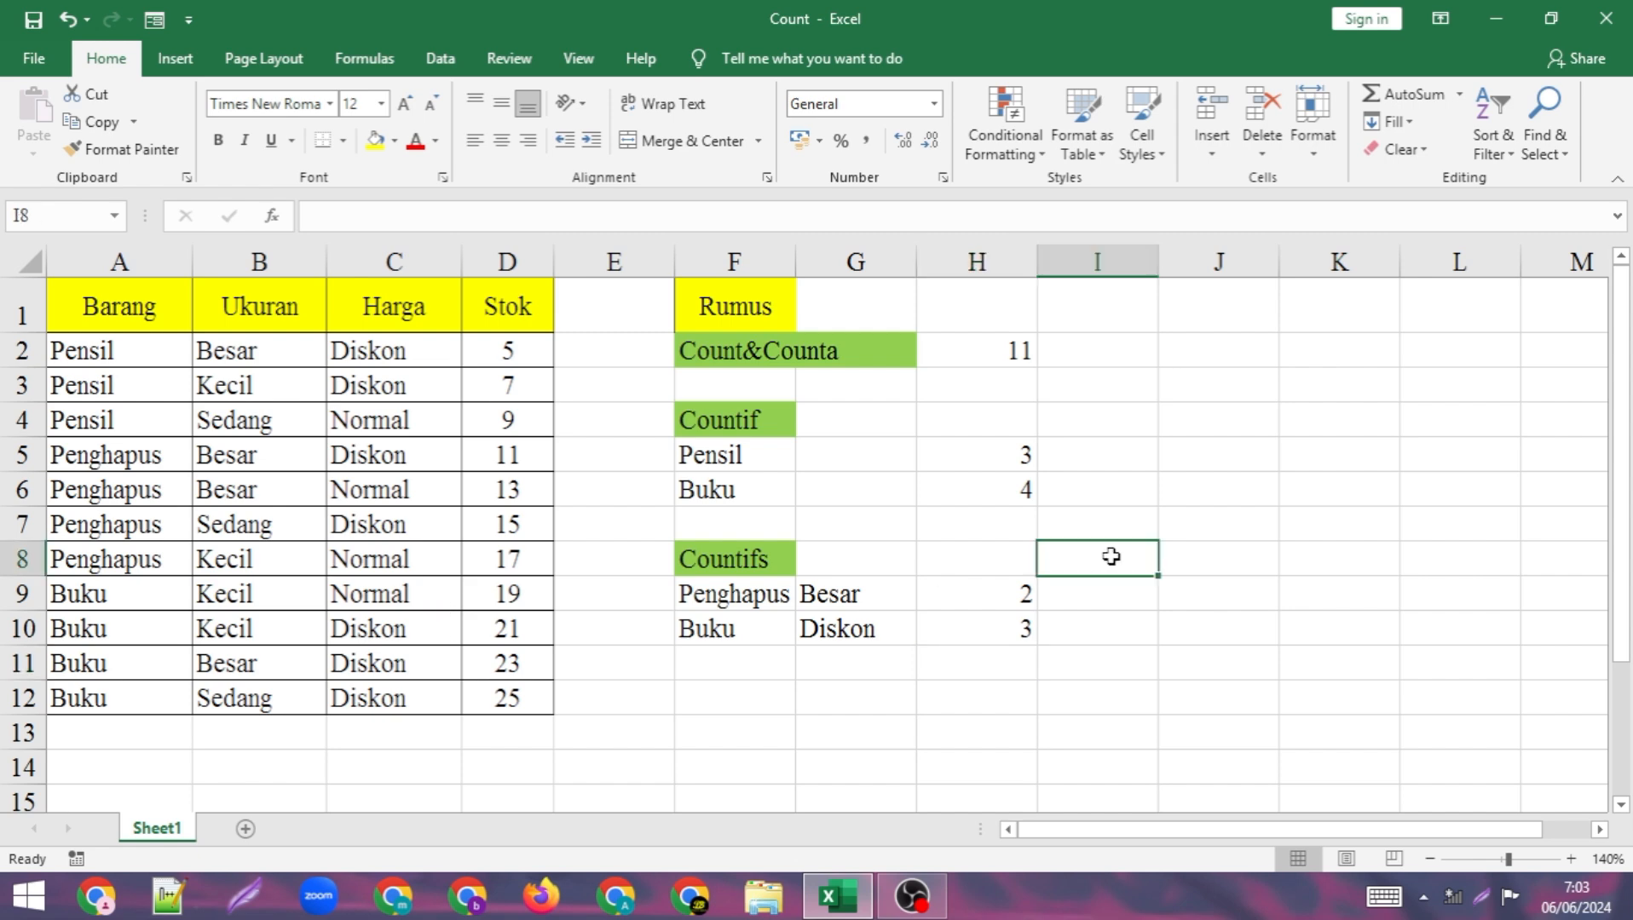